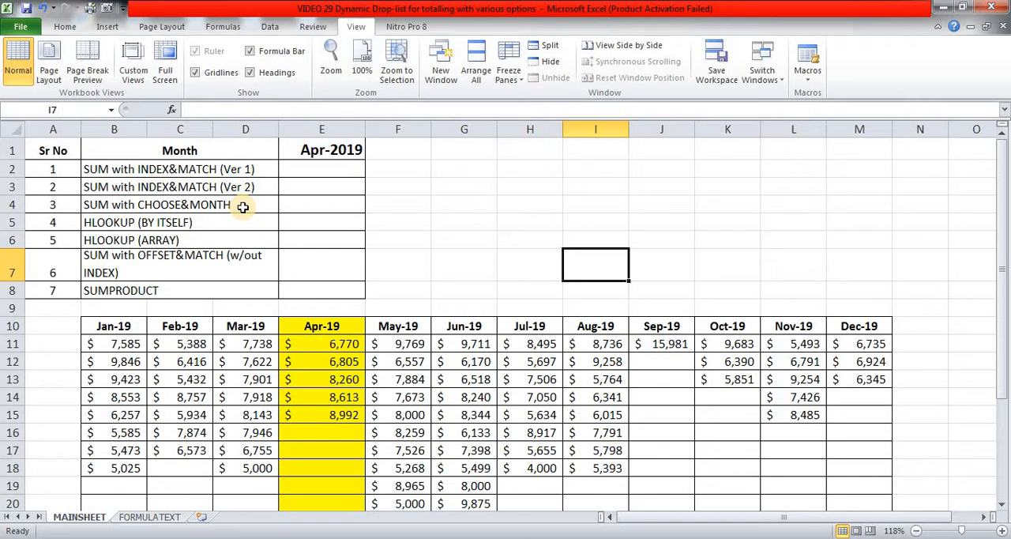
Set the month in cell E1 to Mar-19 and check the highlighted column in the monthly table.
{"action": "left_click", "coordinate": [404, 219]}
{"action": "scroll", "coordinate": [403, 219], "scroll_direction": "down", "scroll_amount": 1}
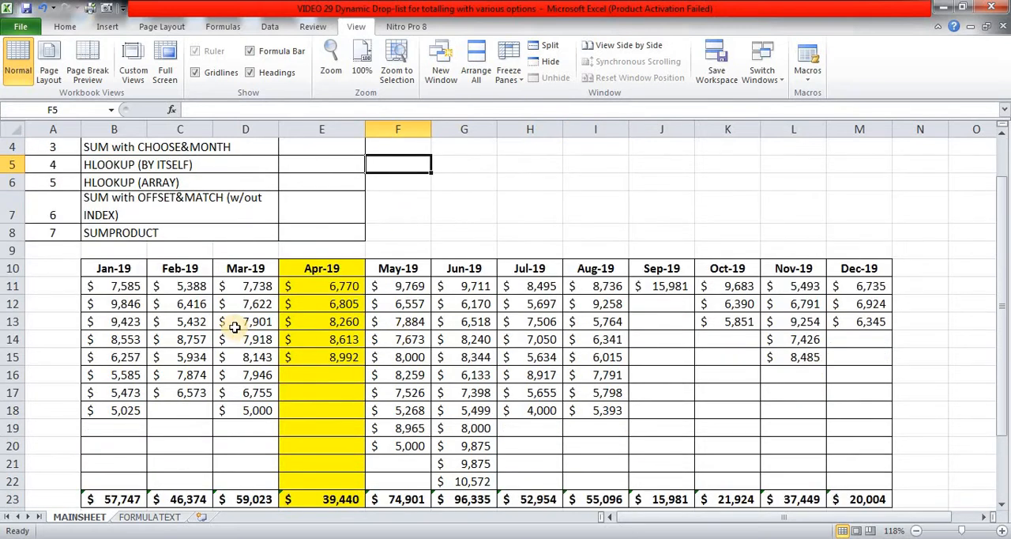
{"action": "scroll", "coordinate": [374, 259], "scroll_direction": "up", "scroll_amount": 1}
{"action": "left_click", "coordinate": [338, 150]}
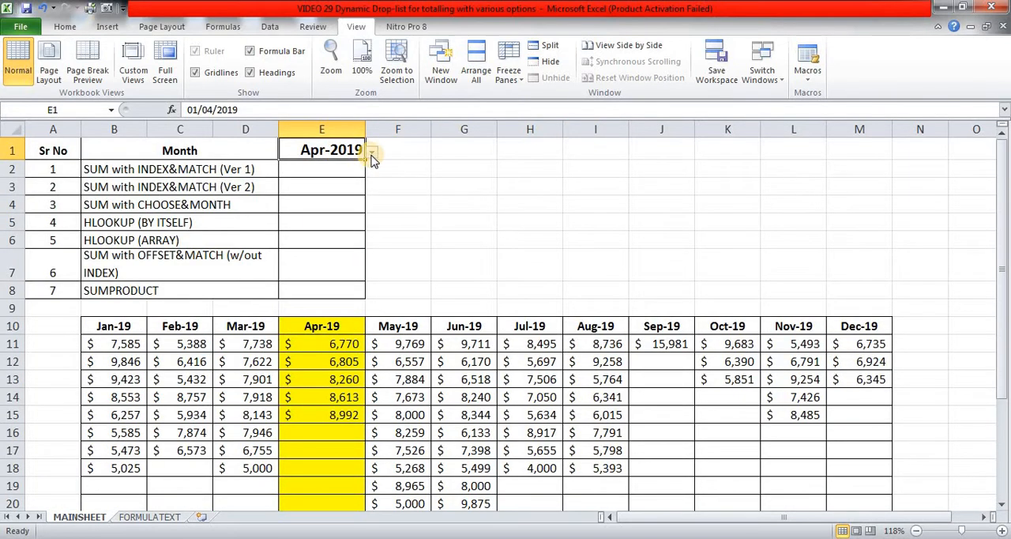
{"action": "left_click", "coordinate": [370, 152]}
{"action": "left_click", "coordinate": [318, 189]}
{"action": "scroll", "coordinate": [355, 180], "scroll_direction": "down", "scroll_amount": 3}
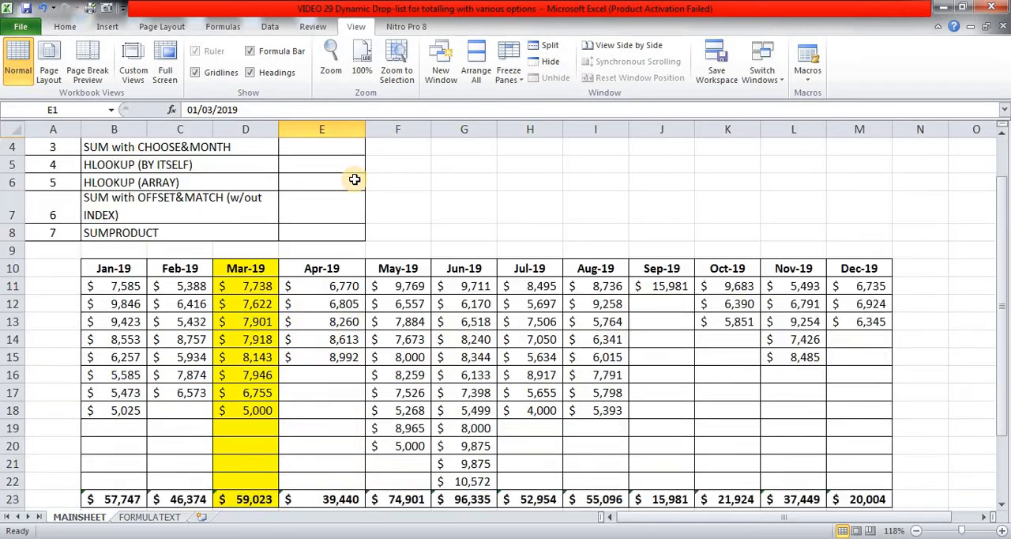
{"action": "scroll", "coordinate": [354, 180], "scroll_direction": "up", "scroll_amount": 3}
{"action": "left_click", "coordinate": [332, 170]}
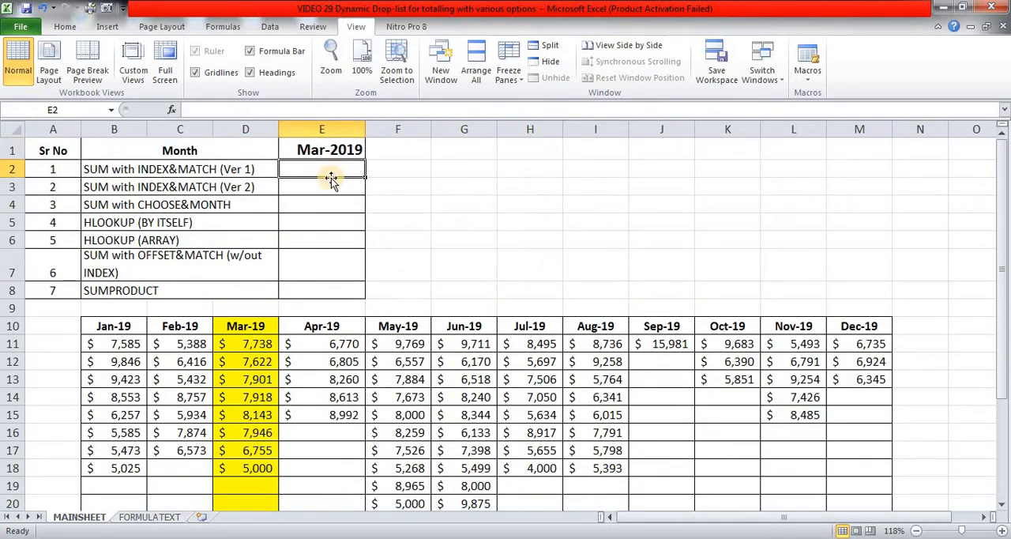
Review the monthly data table down to its totals row and select the January values in B11:B22.
{"action": "scroll", "coordinate": [286, 372], "scroll_direction": "down", "scroll_amount": 2}
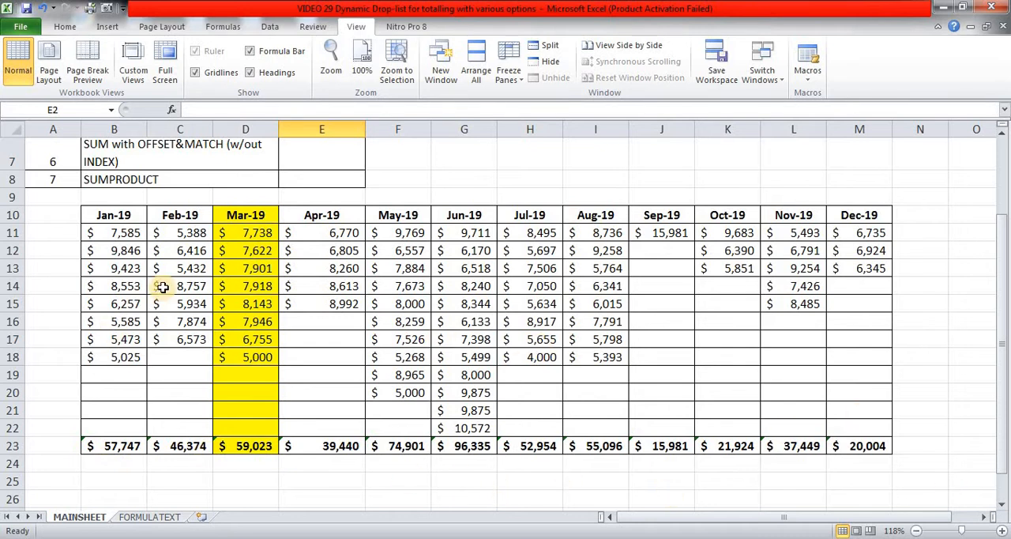
{"action": "scroll", "coordinate": [163, 288], "scroll_direction": "up", "scroll_amount": 2}
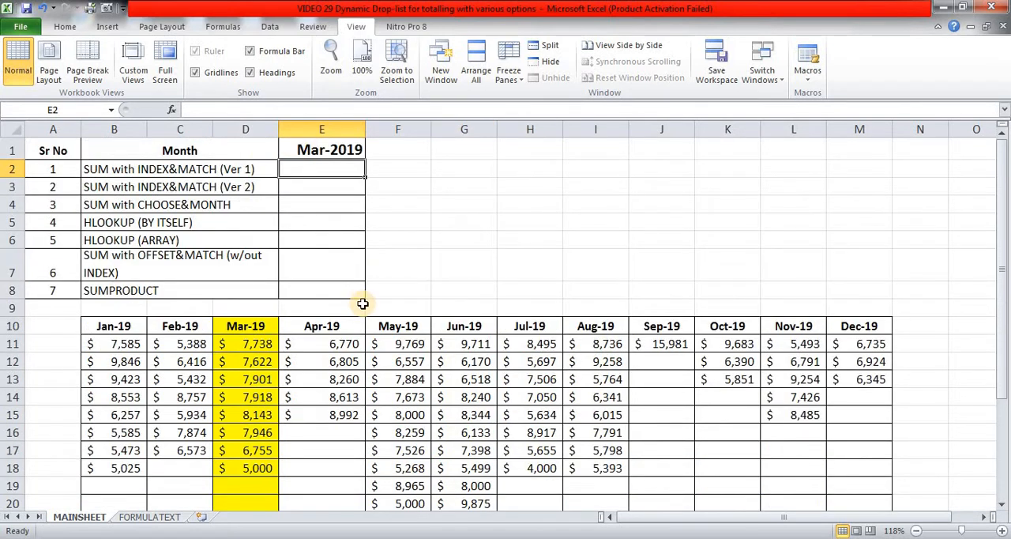
{"action": "scroll", "coordinate": [360, 316], "scroll_direction": "down", "scroll_amount": 2}
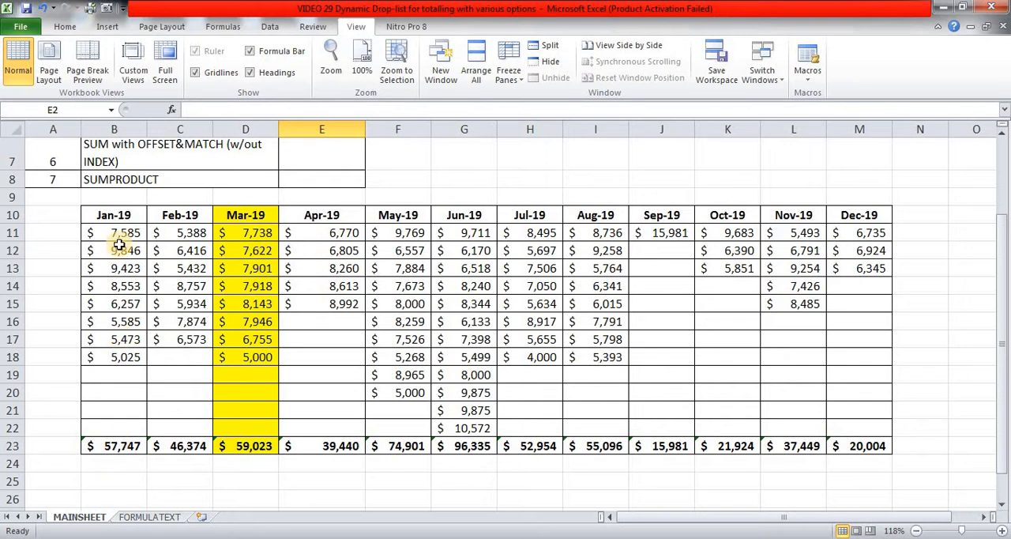
{"action": "left_click_drag", "start_coordinate": [117, 232], "coordinate": [118, 426]}
{"action": "scroll", "coordinate": [210, 406], "scroll_direction": "up", "scroll_amount": 2}
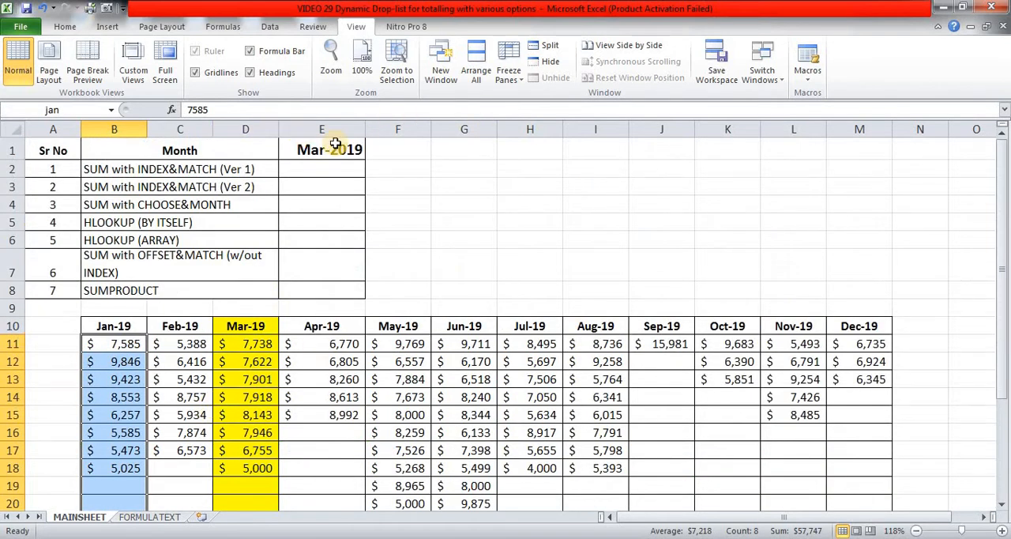
Set the month in cell E1 to Apr-19.
{"action": "left_click", "coordinate": [331, 150]}
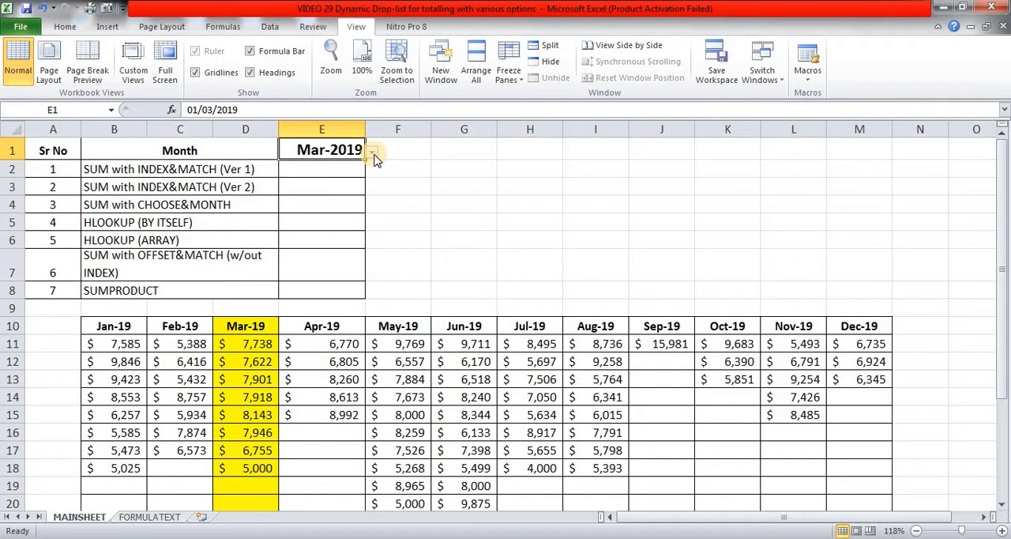
{"action": "left_click", "coordinate": [372, 154]}
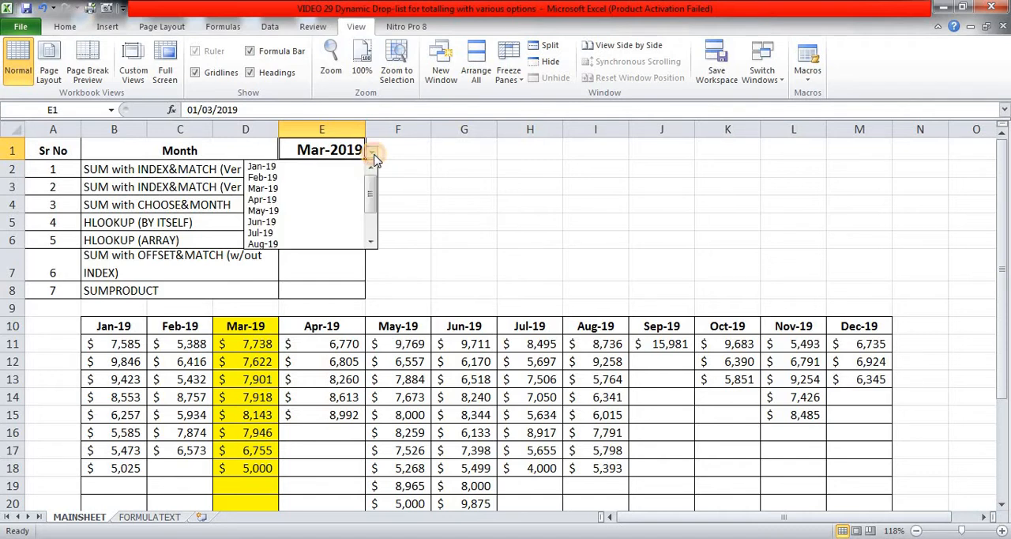
{"action": "left_click", "coordinate": [316, 200]}
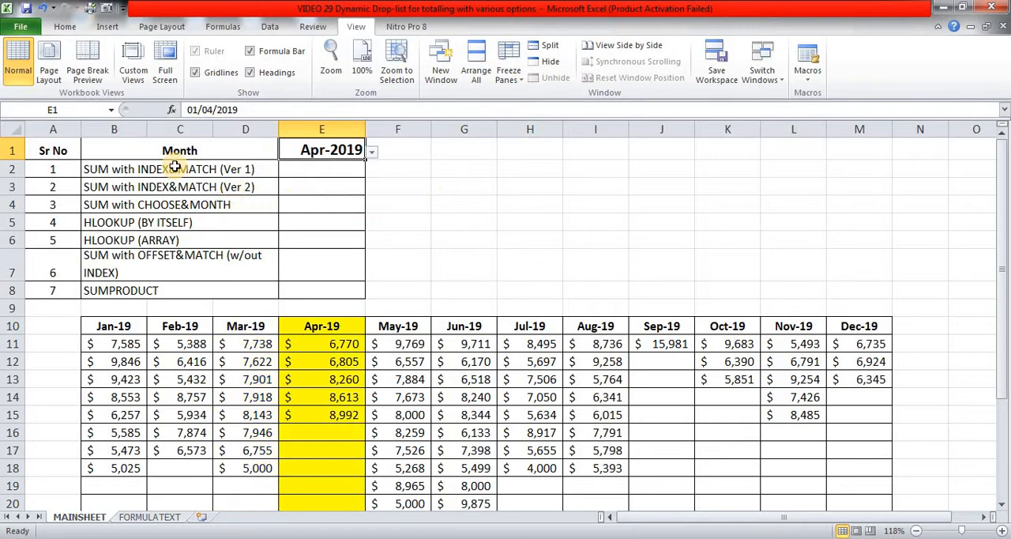
Select the formula method list in B2:B8 and the month headers in B10:M10 to check the headers' range name.
{"action": "left_click_drag", "start_coordinate": [147, 169], "coordinate": [147, 293]}
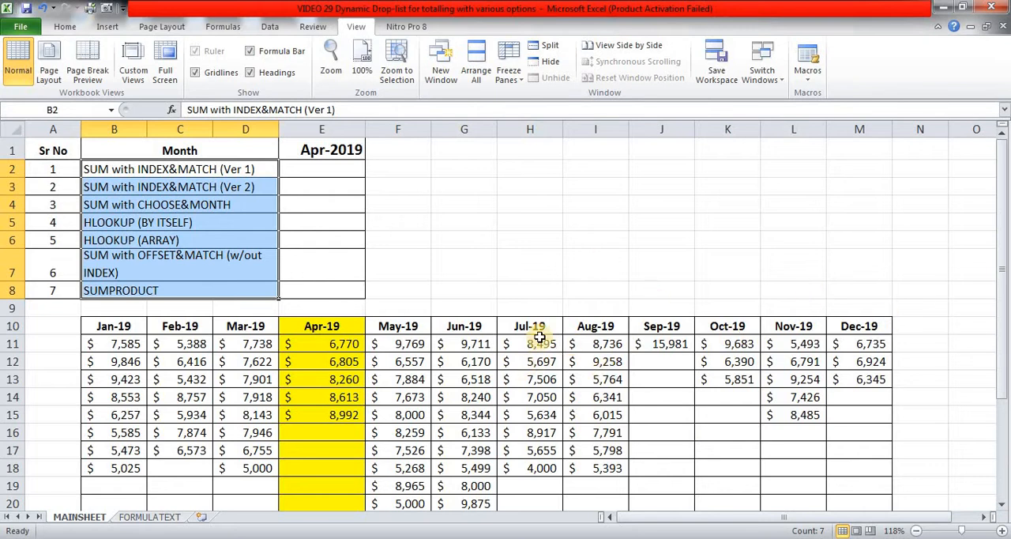
{"action": "left_click", "coordinate": [122, 324]}
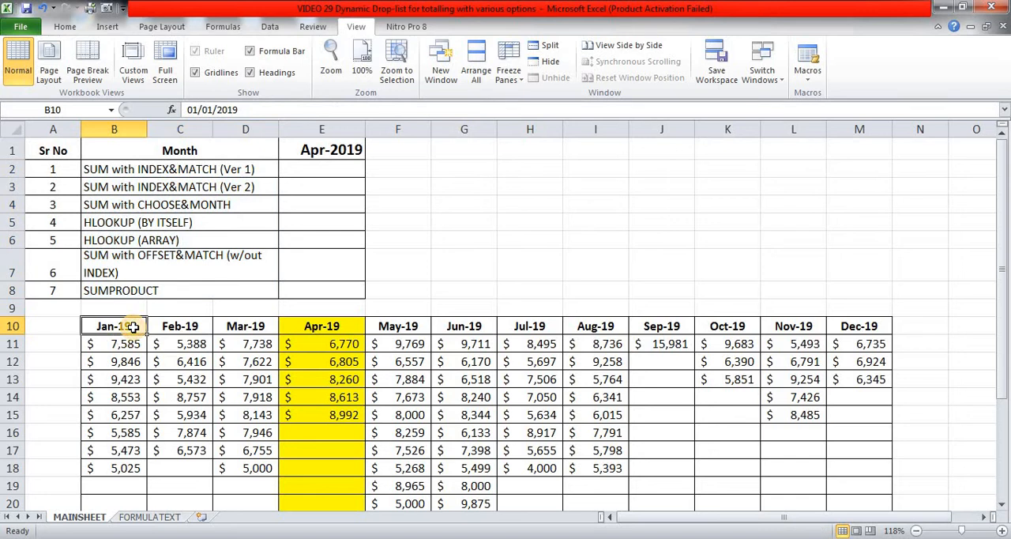
{"action": "key", "text": "ctrl+shift+Right"}
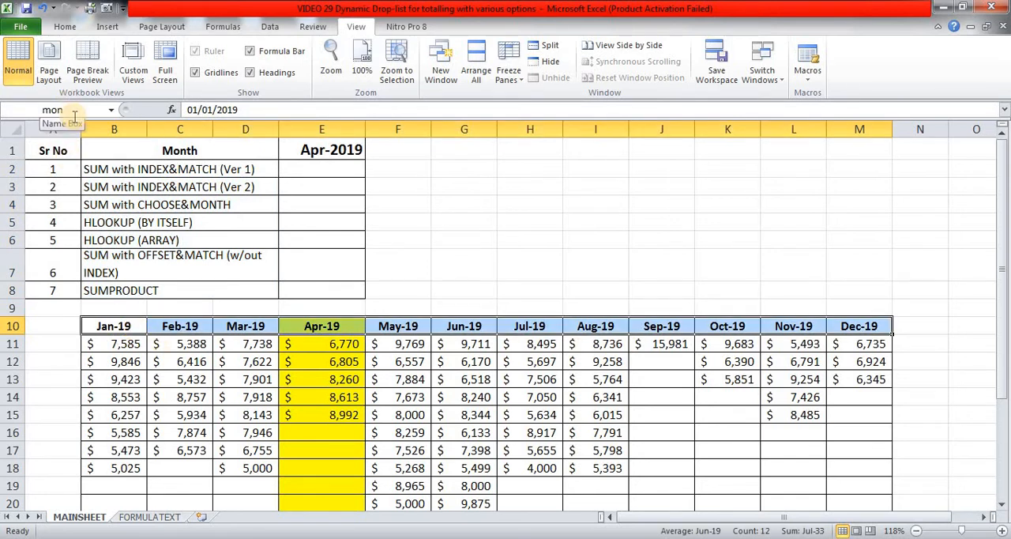
{"action": "left_click", "coordinate": [127, 345]}
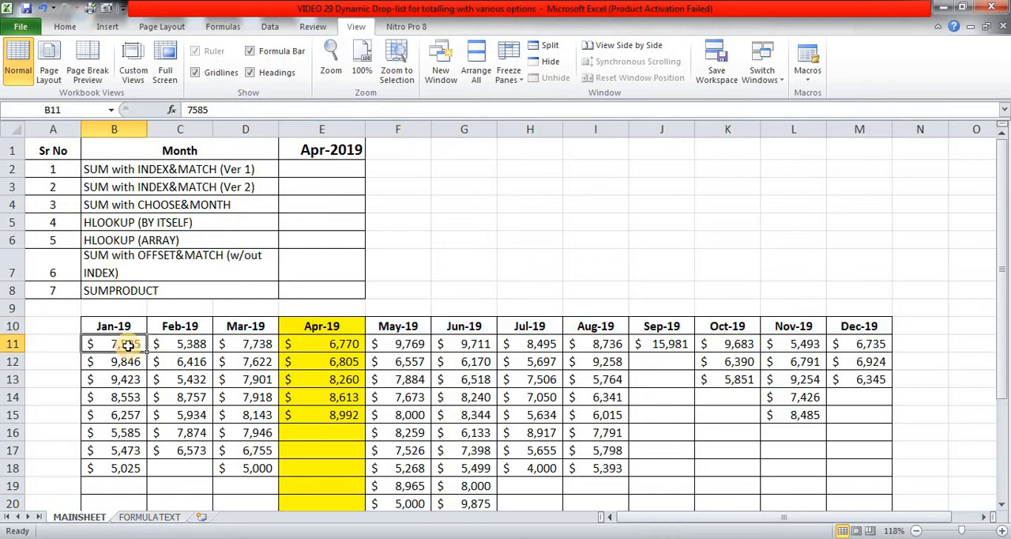
{"action": "key", "text": "Up"}
{"action": "key", "text": "ctrl+shift+Right"}
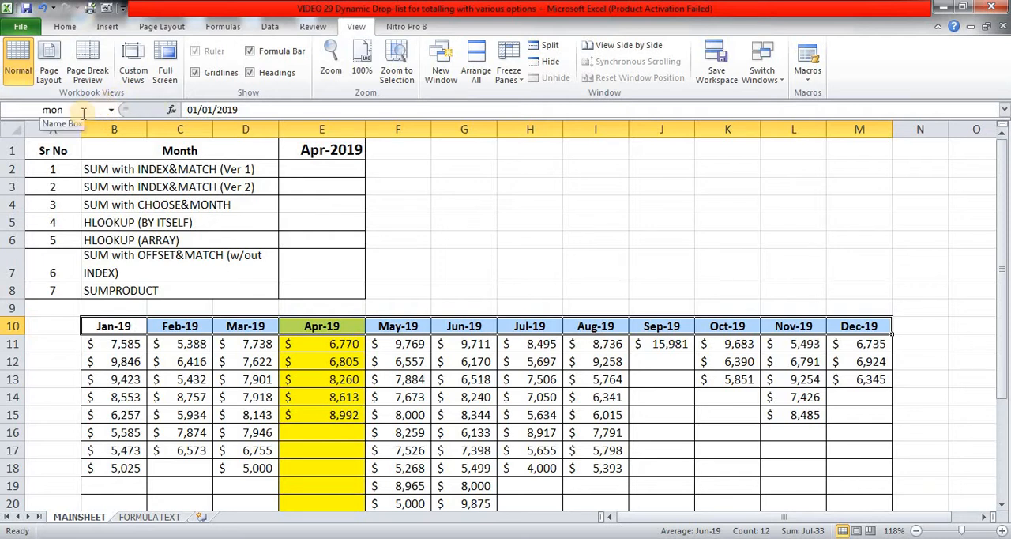
Select the January values in B11:B22 to check the name of that range.
{"action": "left_click", "coordinate": [126, 341]}
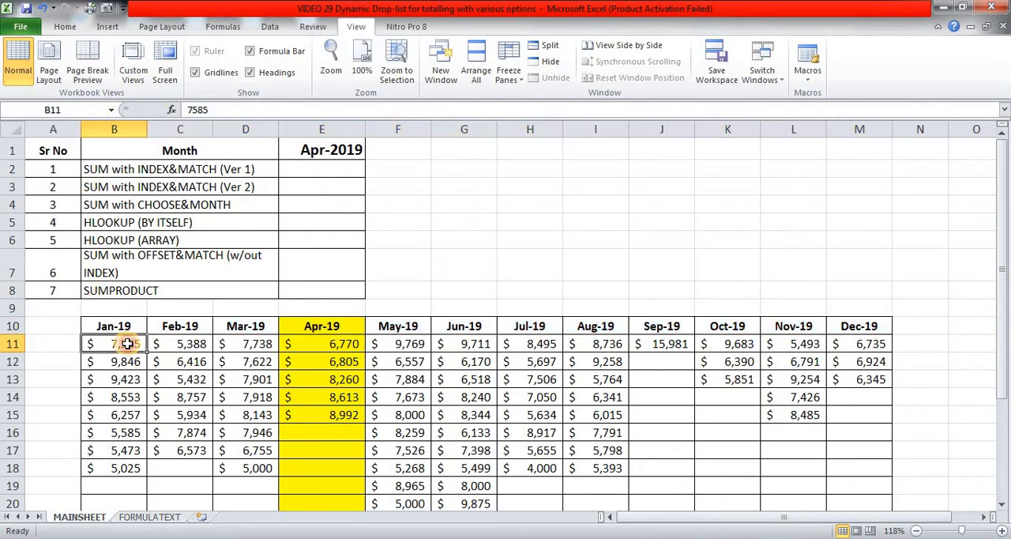
{"action": "key", "text": "shift+Down"}
{"action": "key", "text": "shift+Down"}
{"action": "key", "text": "shift+Down"}
{"action": "key", "text": "shift+Down"}
{"action": "key", "text": "shift+Down"}
{"action": "key", "text": "shift+Down"}
{"action": "key", "text": "shift+Down"}
{"action": "key", "text": "shift+Down"}
{"action": "key", "text": "shift+Down"}
{"action": "key", "text": "shift+Down"}
{"action": "key", "text": "shift+Down"}
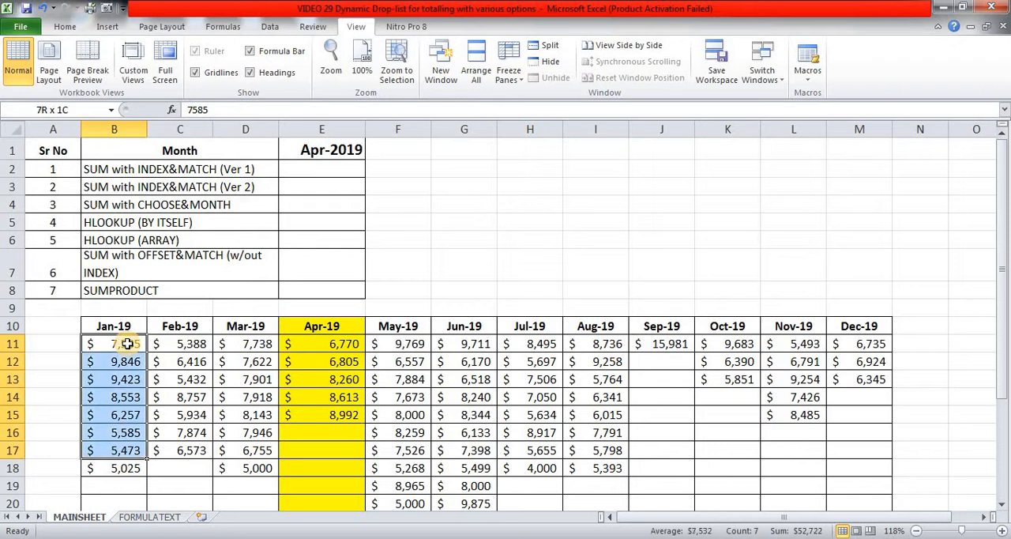
{"action": "key", "text": "shift+Down"}
{"action": "key", "text": "shift+Down"}
{"action": "key", "text": "shift+Up"}
{"action": "key", "text": "shift+Up"}
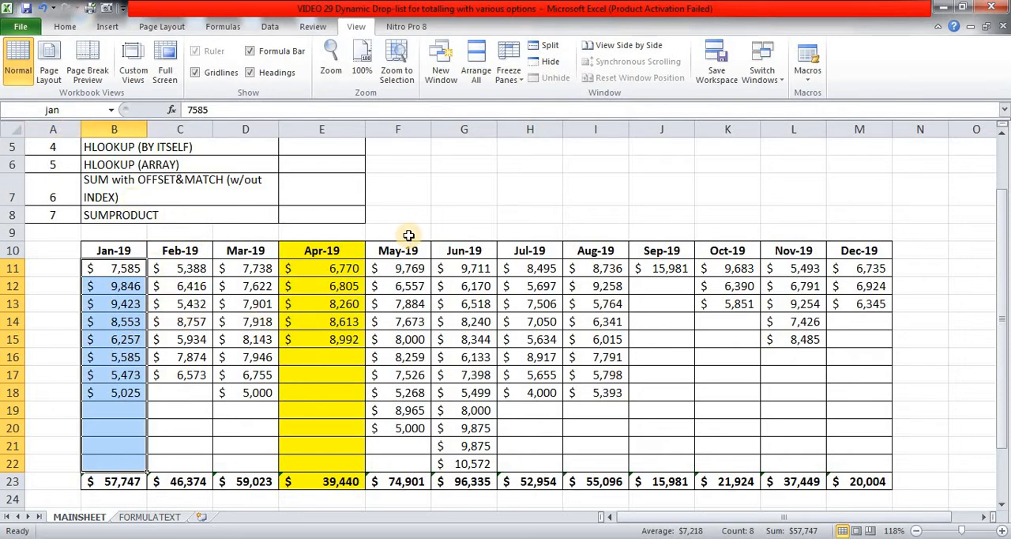
{"action": "scroll", "coordinate": [403, 237], "scroll_direction": "up", "scroll_amount": 2}
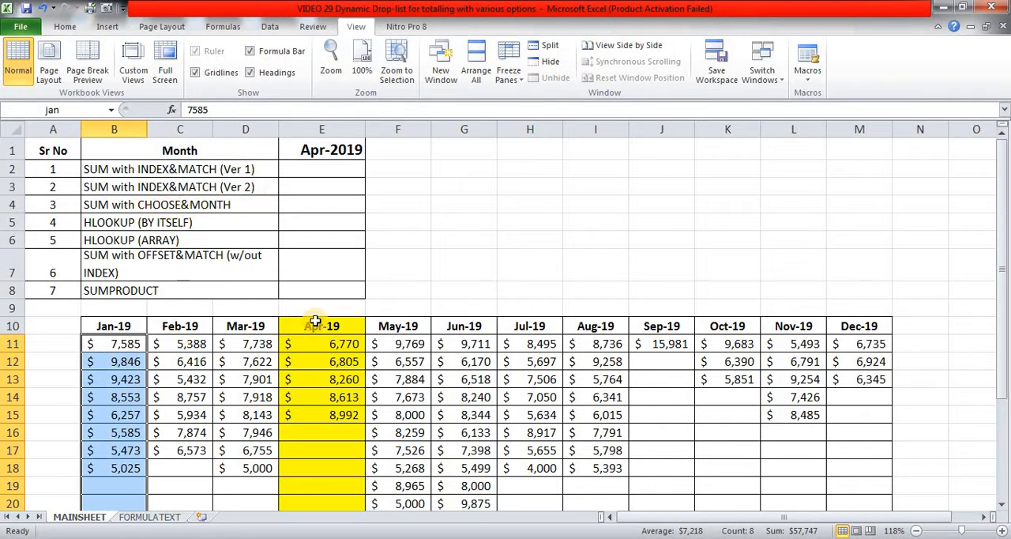
Extend the selection across all months to B11:M22 to check the name of the whole data range.
{"action": "key", "text": "shift+Down"}
{"action": "key", "text": "shift+Down"}
{"action": "key", "text": "shift+Right"}
{"action": "key", "text": "shift+Right"}
{"action": "key", "text": "shift+Right"}
{"action": "key", "text": "shift+Right"}
{"action": "key", "text": "shift+Right"}
{"action": "key", "text": "shift+Right"}
{"action": "key", "text": "shift+Right"}
{"action": "key", "text": "shift+Right"}
{"action": "key", "text": "shift+Right"}
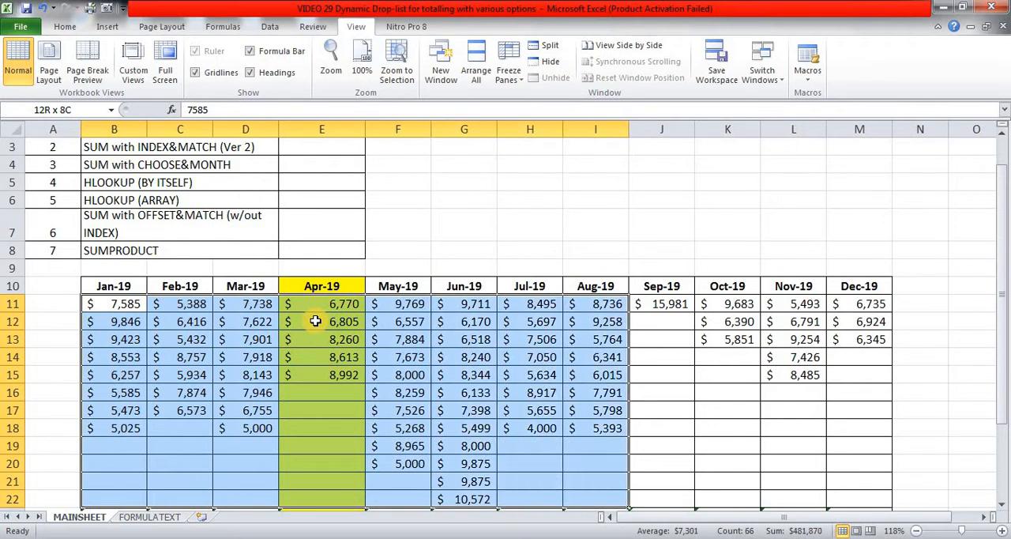
{"action": "key", "text": "shift+Right"}
{"action": "key", "text": "shift+Right"}
{"action": "scroll", "coordinate": [372, 378], "scroll_direction": "up", "scroll_amount": 1}
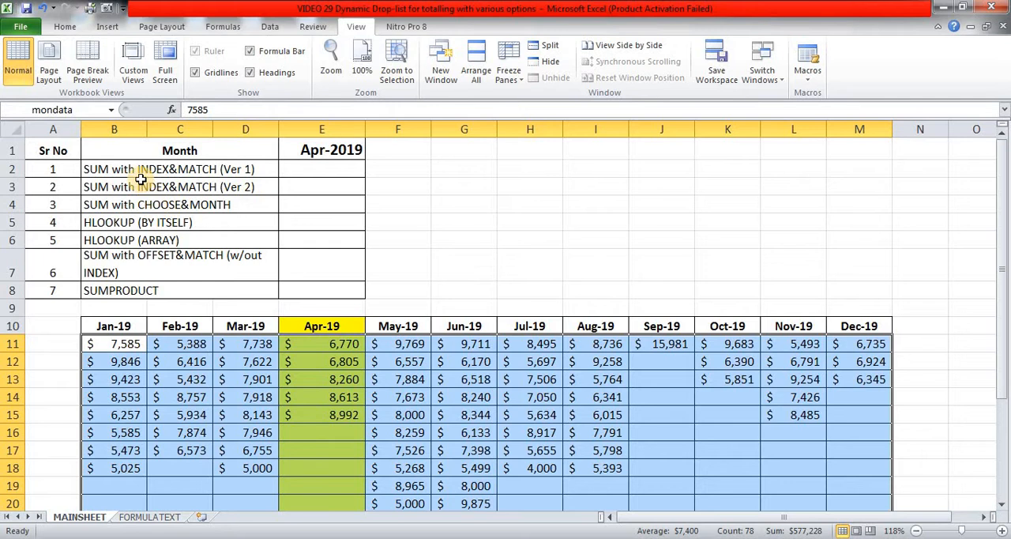
Start the formula =SUM(INDEX(mondata,, in cell E2, leaving the INDEX row argument empty.
{"action": "left_click", "coordinate": [310, 171]}
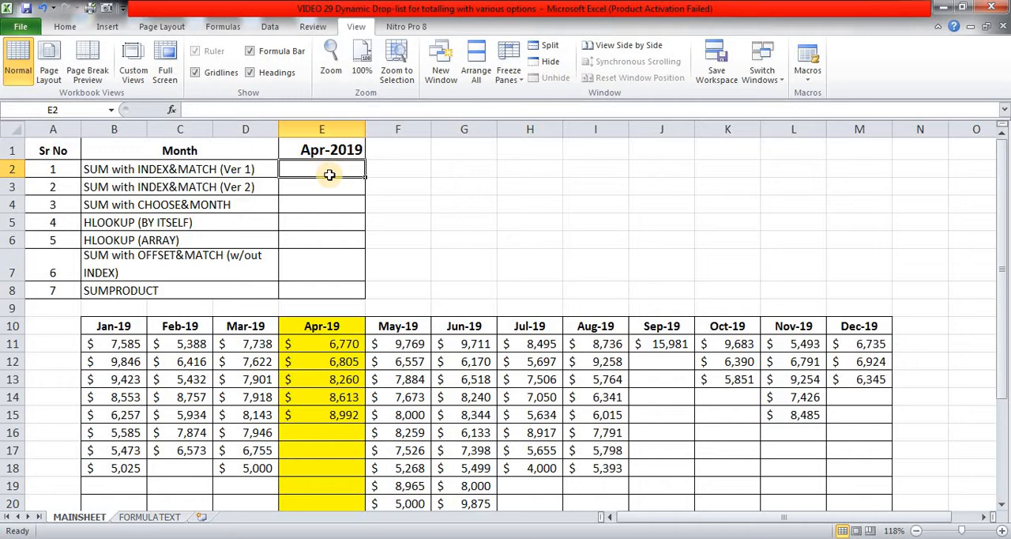
{"action": "type", "text": "="}
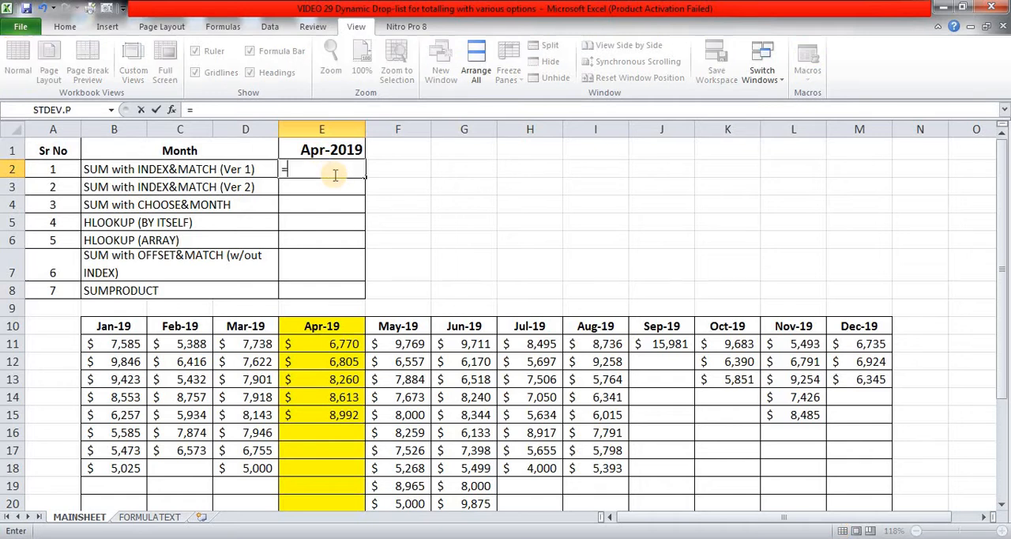
{"action": "type", "text": "sum"}
{"action": "key", "text": "Tab"}
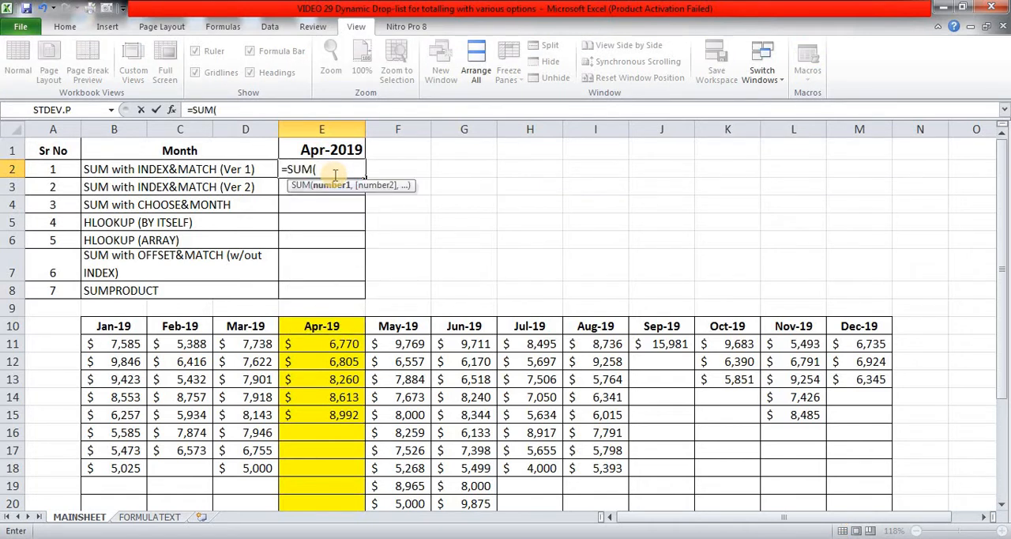
{"action": "type", "text": "inde"}
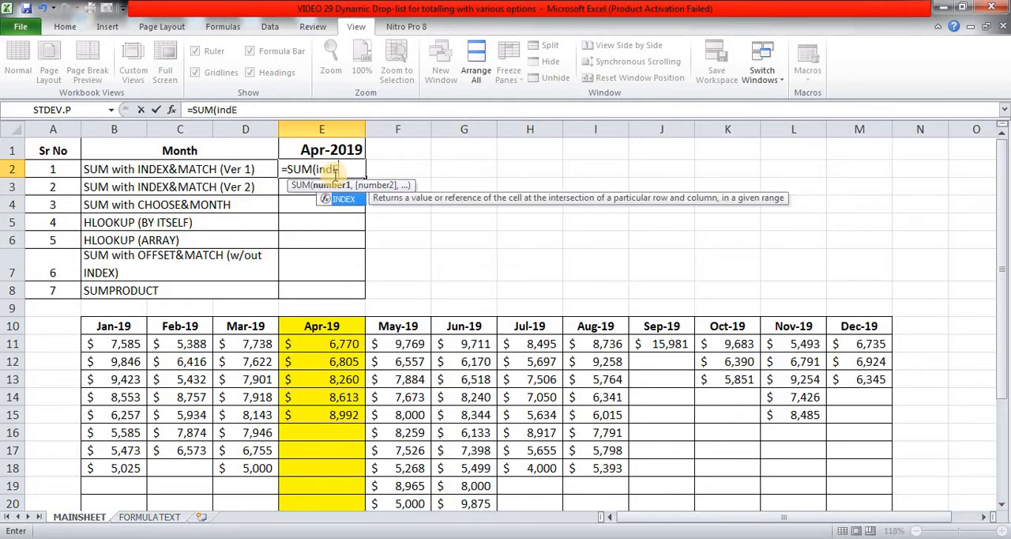
{"action": "key", "text": "Tab"}
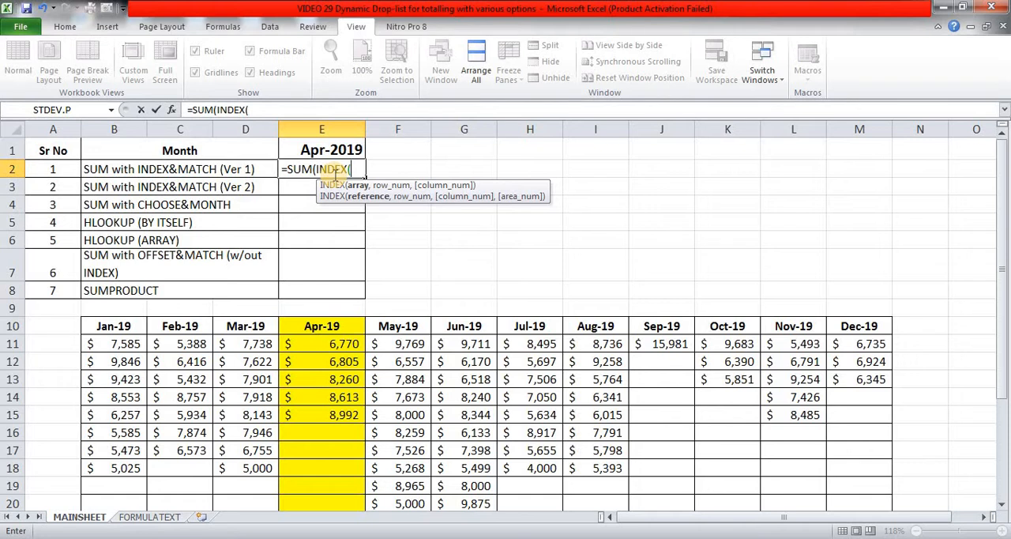
{"action": "type", "text": "MON"}
{"action": "key", "text": "Down"}
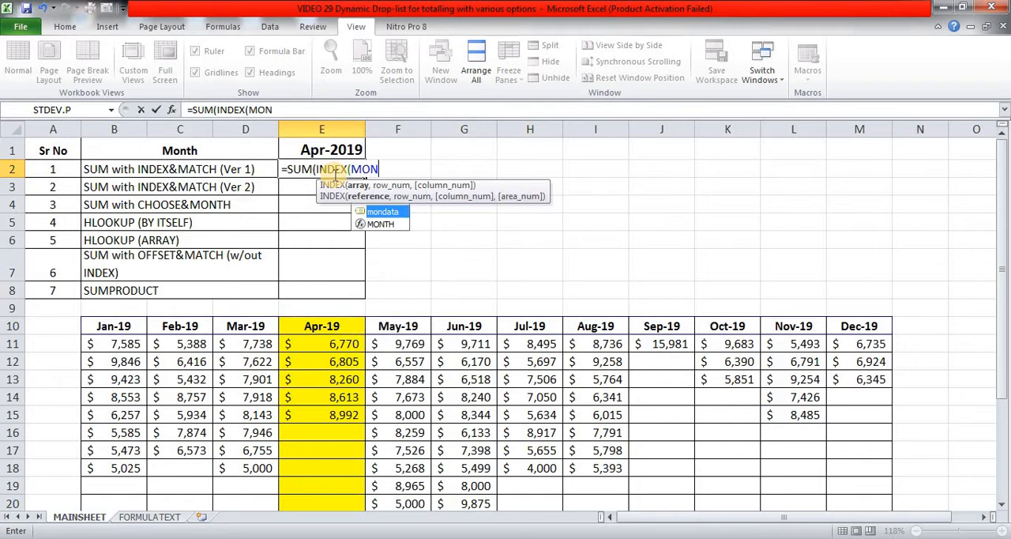
{"action": "key", "text": "Tab"}
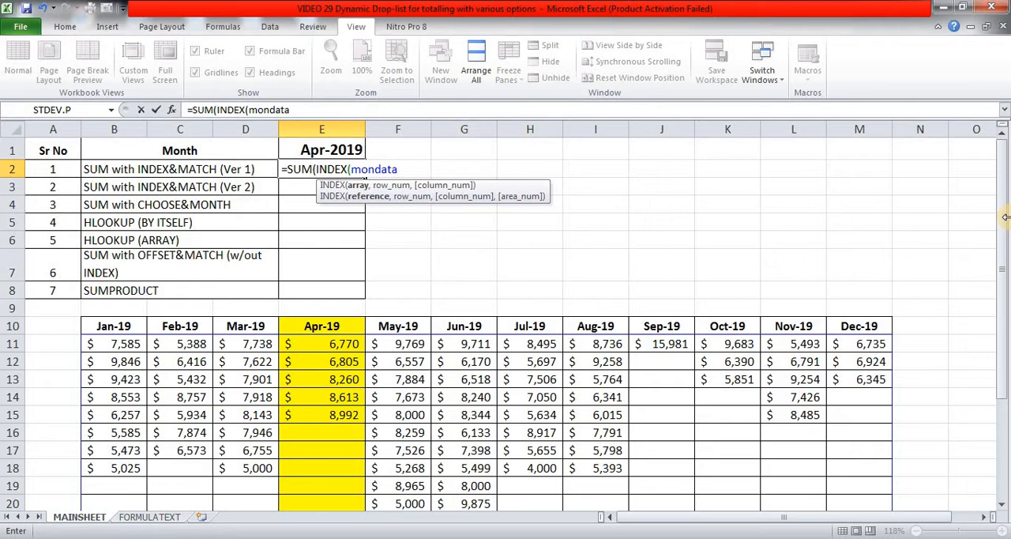
{"action": "type", "text": ",,"}
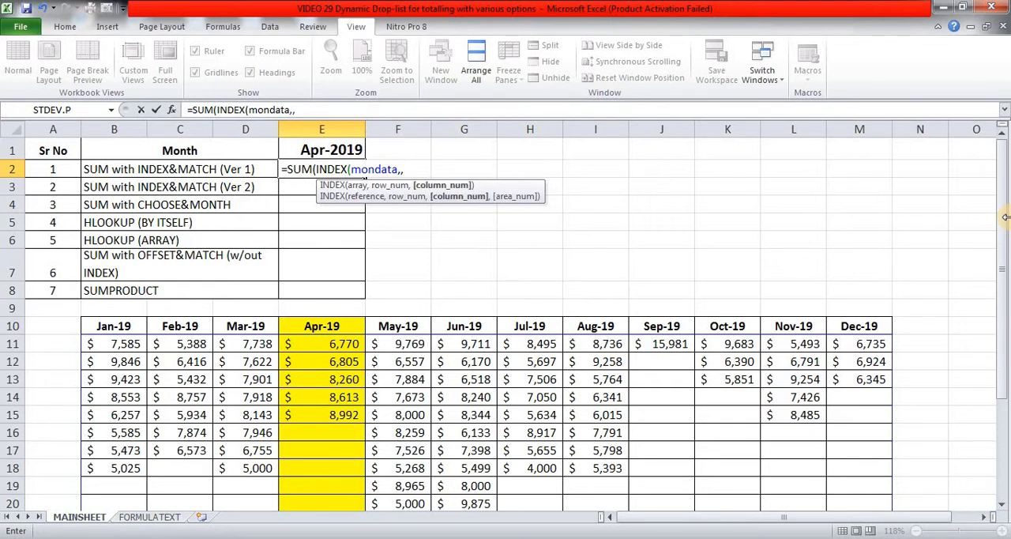
{"action": "type", "text": "MATCH("}
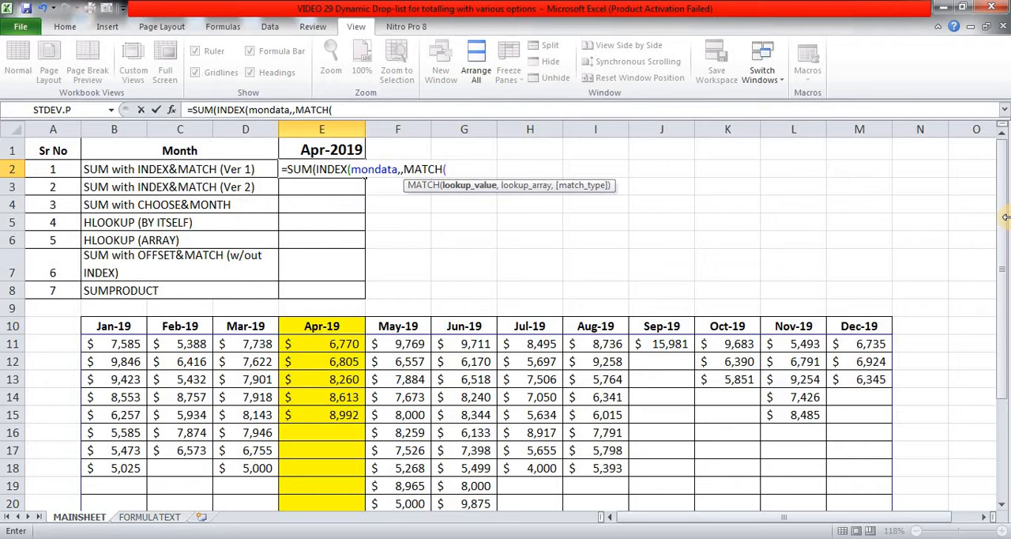
Complete the E2 formula as =SUM(INDEX(mondata,,MATCH(E1,mon,0))) and enter it.
{"action": "key", "text": "Up"}
{"action": "type", "text": ","}
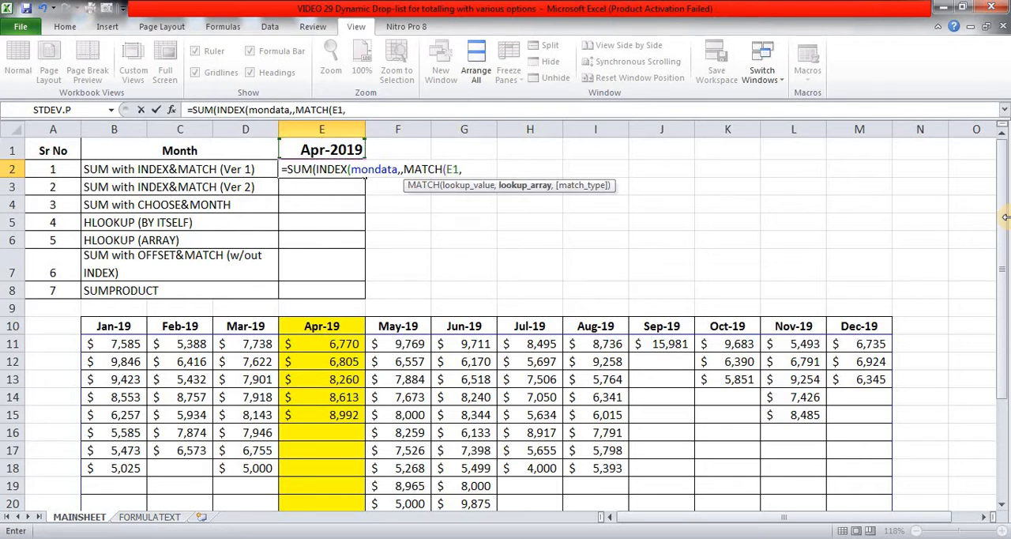
{"action": "type", "text": "MON"}
{"action": "key", "text": "Tab"}
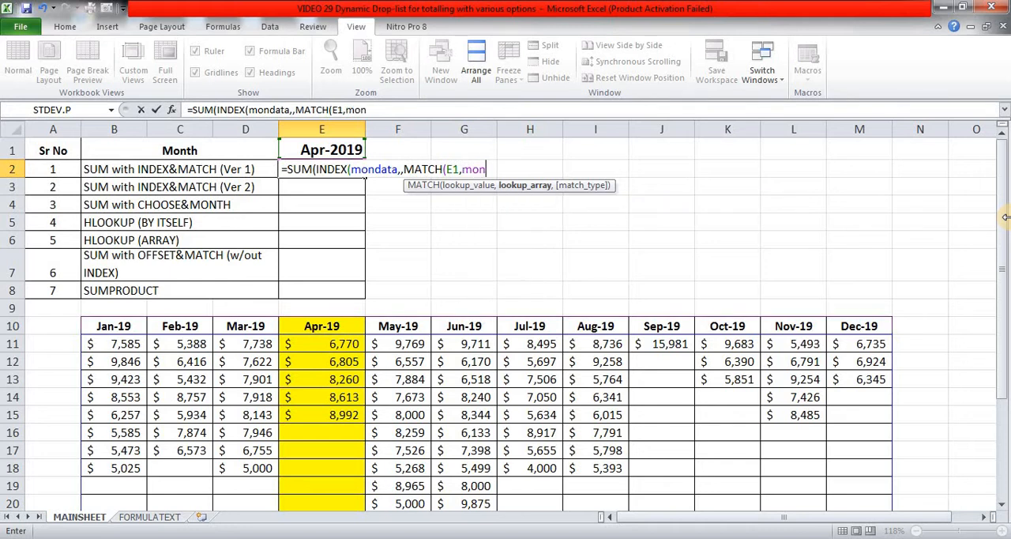
{"action": "type", "text": ","}
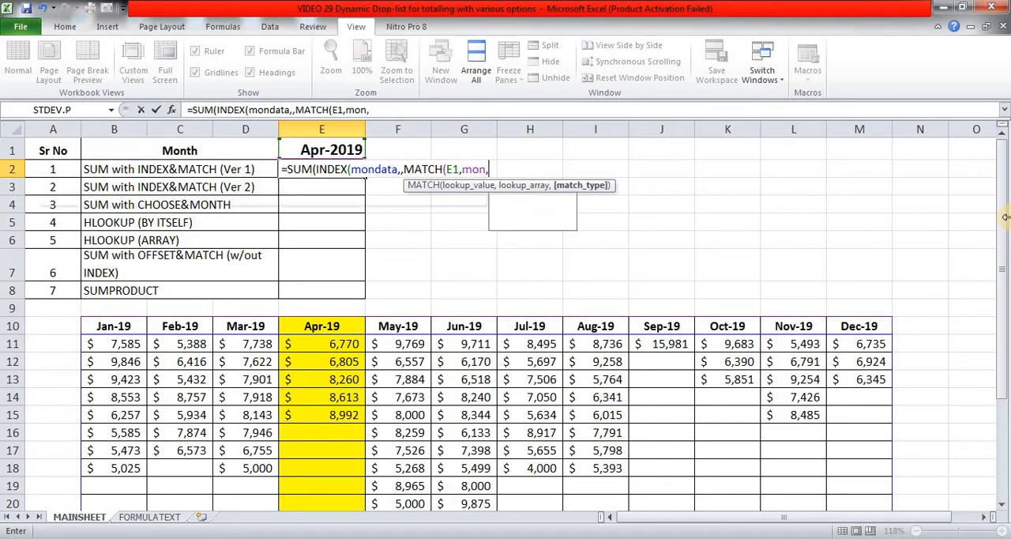
{"action": "type", "text": "0)"}
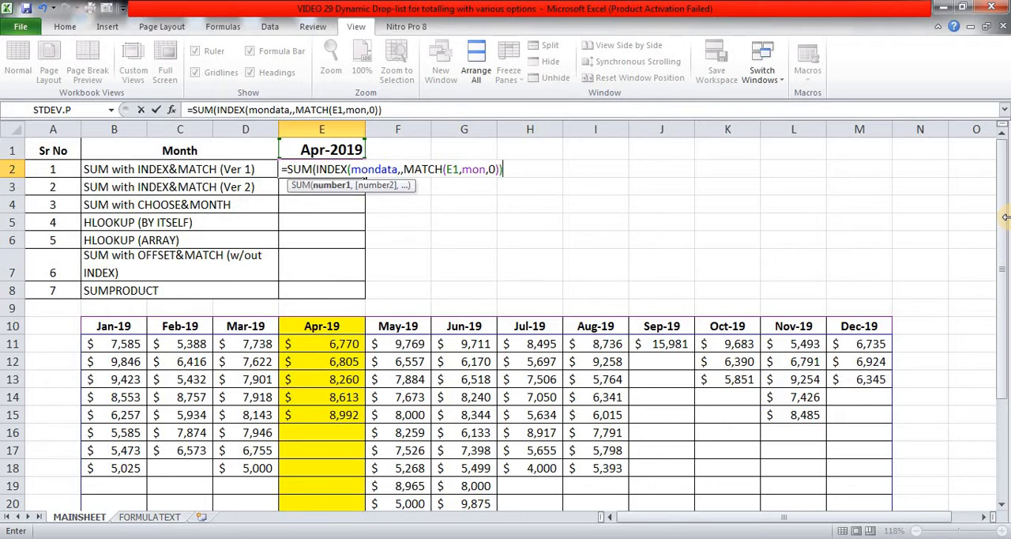
{"action": "key", "text": "Return"}
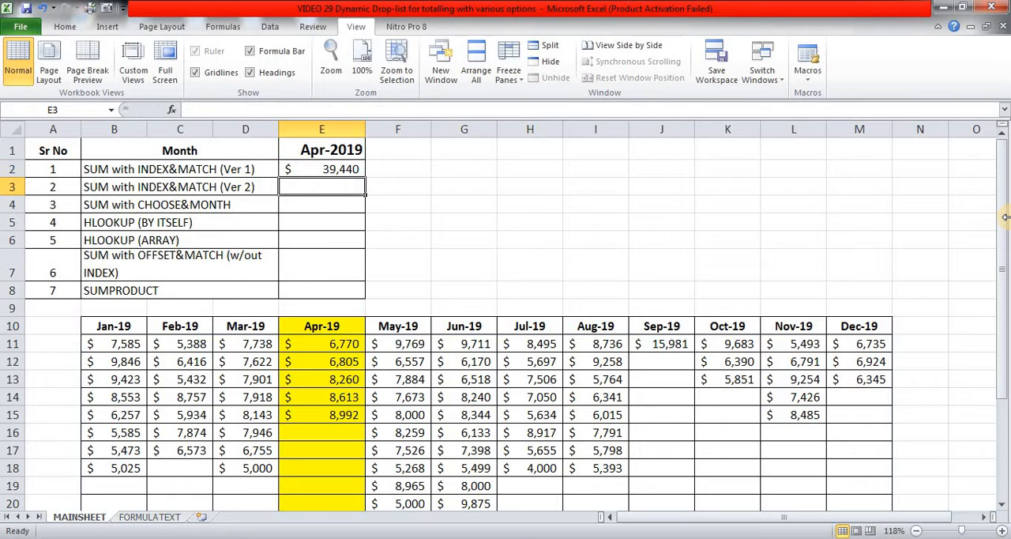
Compare the E2 result with the April total in row 23 and review the formula in E2.
{"action": "key", "text": "Up"}
{"action": "scroll", "coordinate": [1003, 182], "scroll_direction": "down", "scroll_amount": 2}
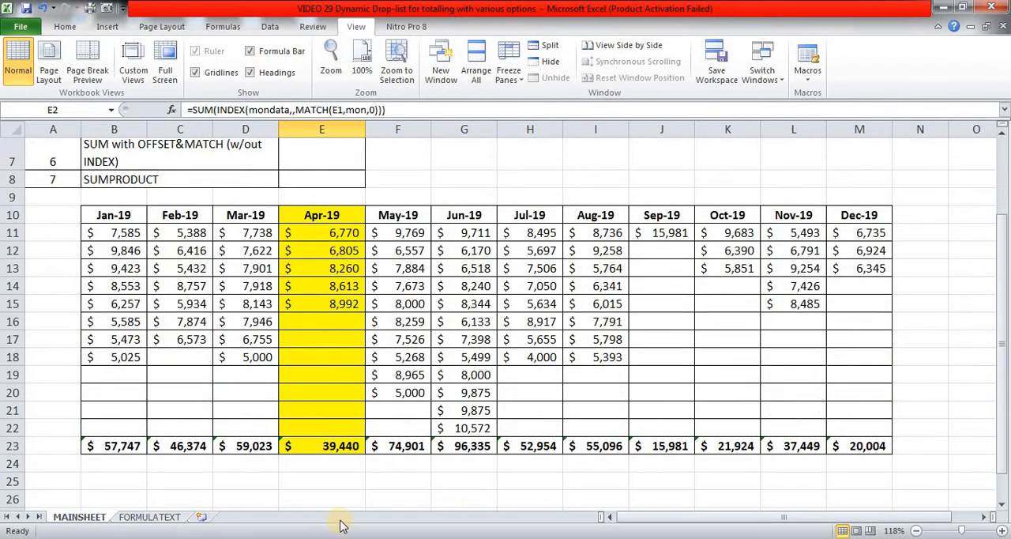
{"action": "scroll", "coordinate": [368, 472], "scroll_direction": "up", "scroll_amount": 2}
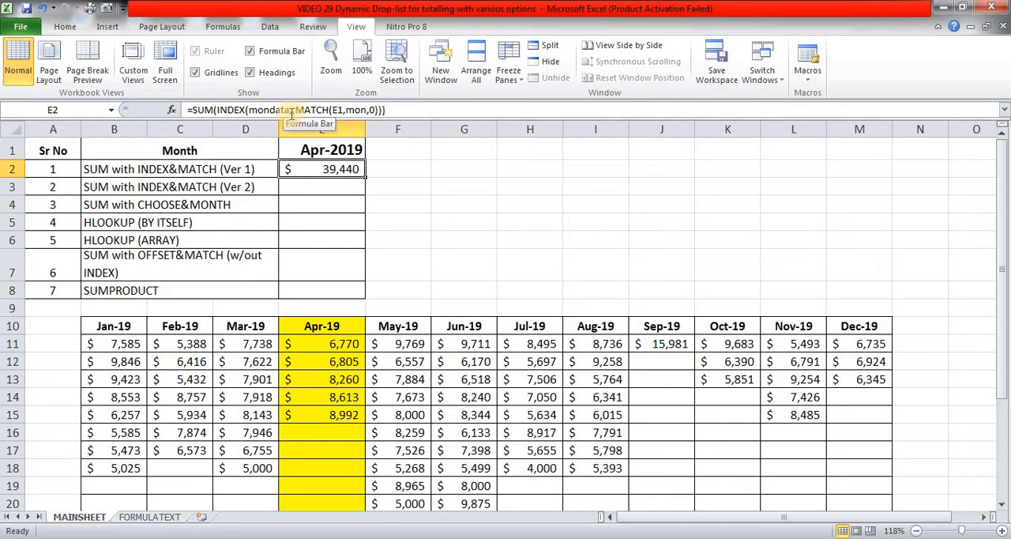
{"action": "left_click", "coordinate": [306, 188]}
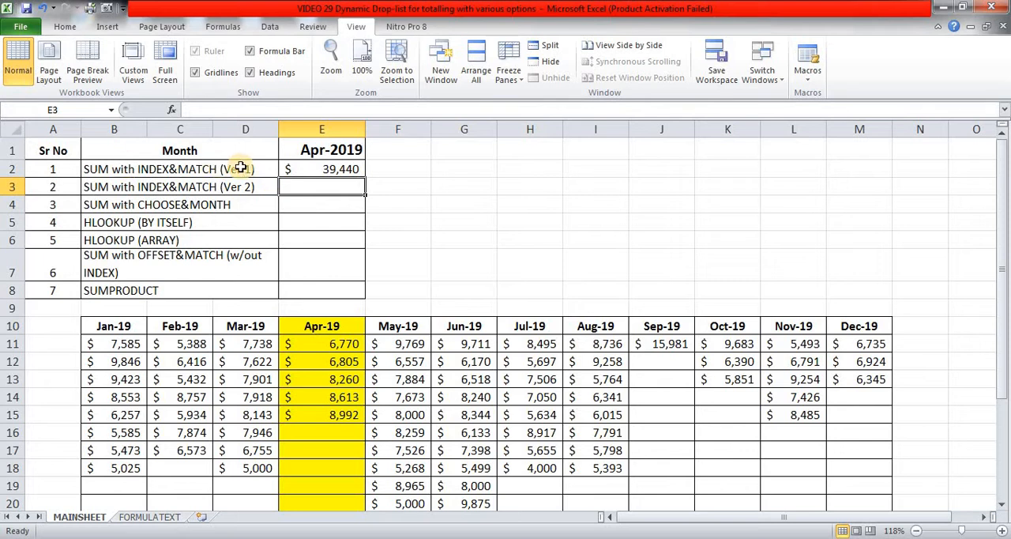
{"action": "left_click", "coordinate": [328, 169]}
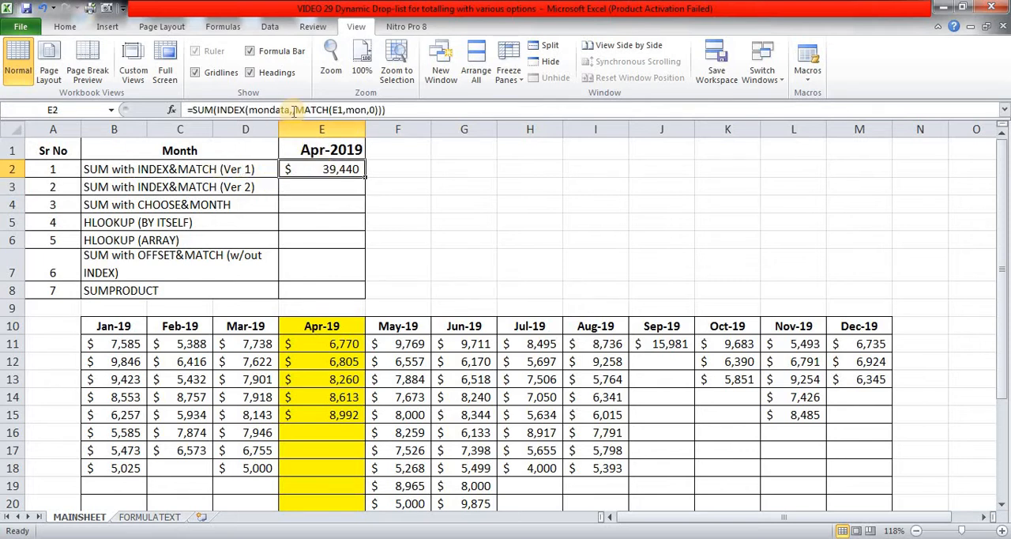
Start the formula =INDEX(mondata,1, in cell E3, moving the function tooltip away from the cells.
{"action": "left_click", "coordinate": [305, 188]}
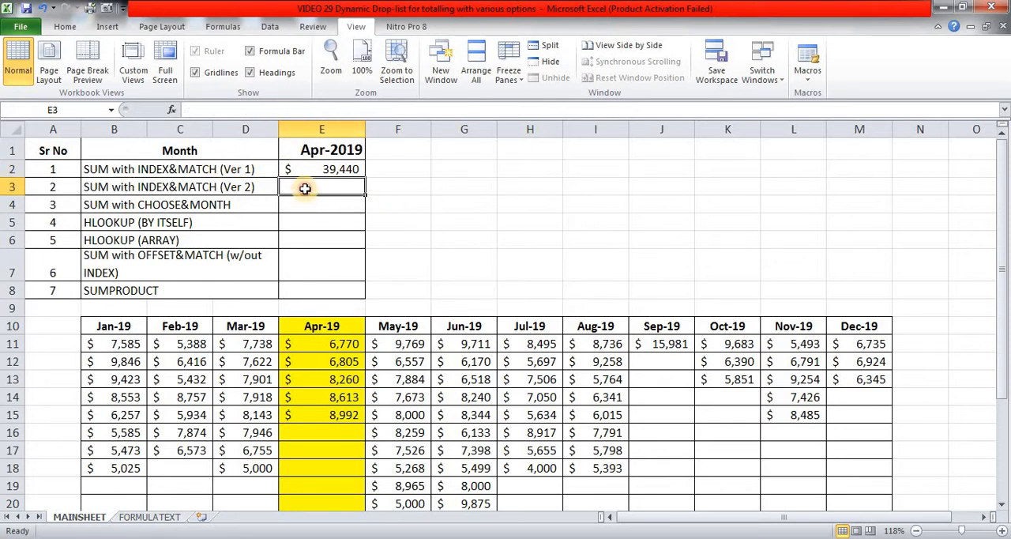
{"action": "type", "text": "=IND"}
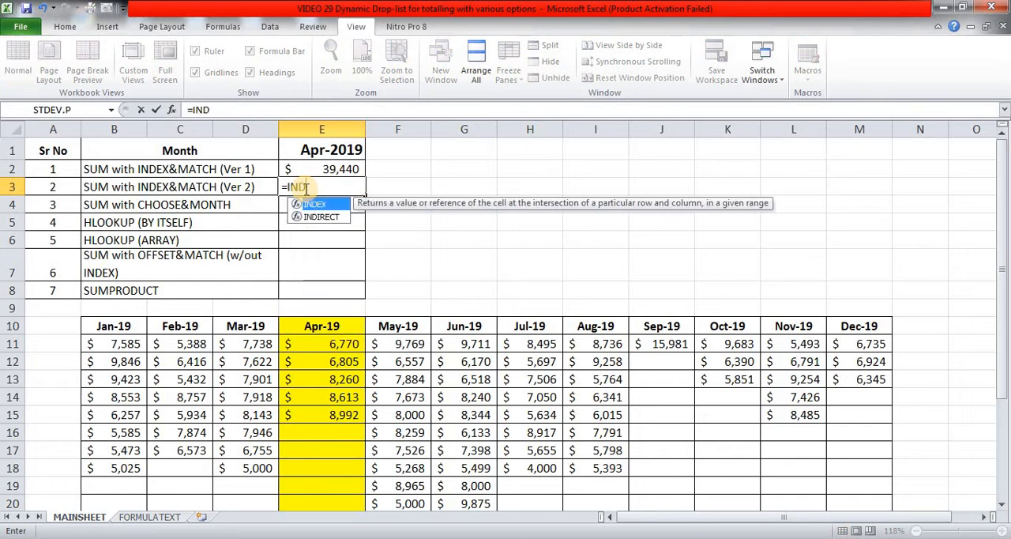
{"action": "key", "text": "Tab"}
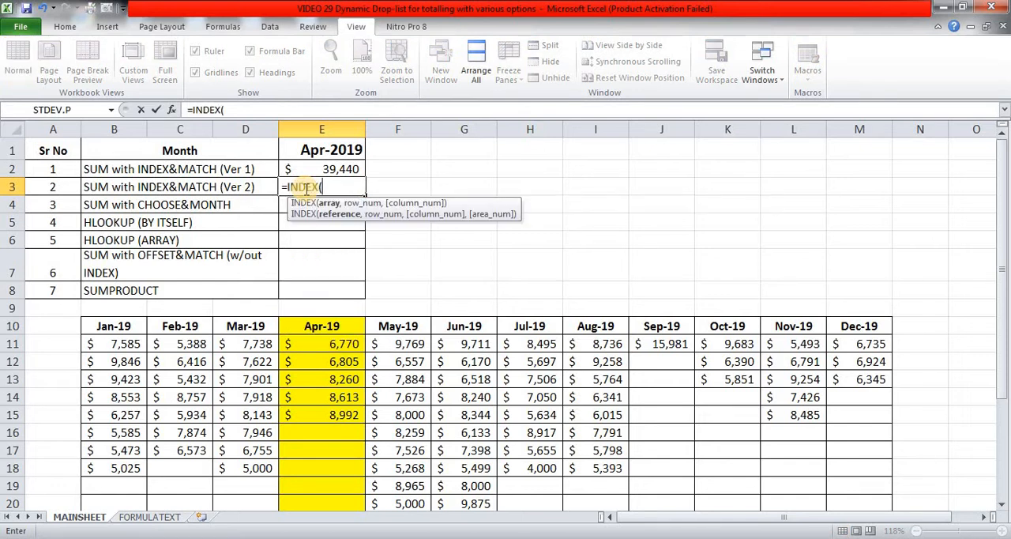
{"action": "type", "text": "MOND"}
{"action": "key", "text": "Tab"}
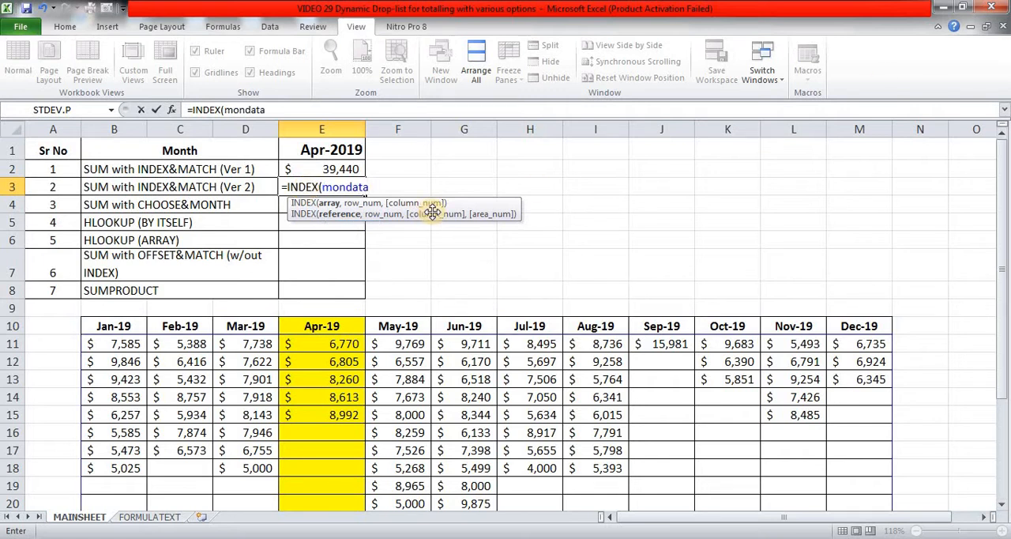
{"action": "left_click_drag", "start_coordinate": [432, 212], "coordinate": [627, 180]}
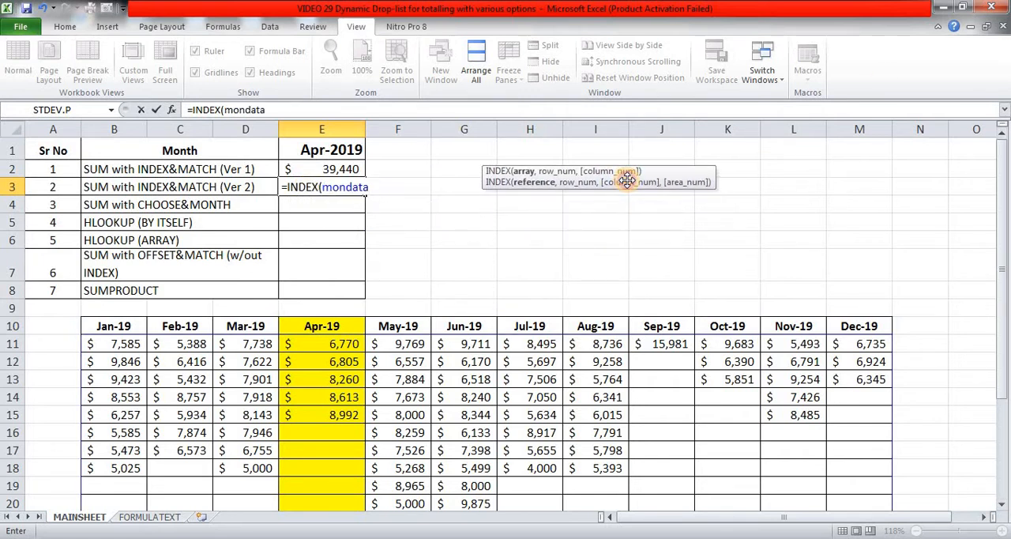
{"action": "type", "text": ",1"}
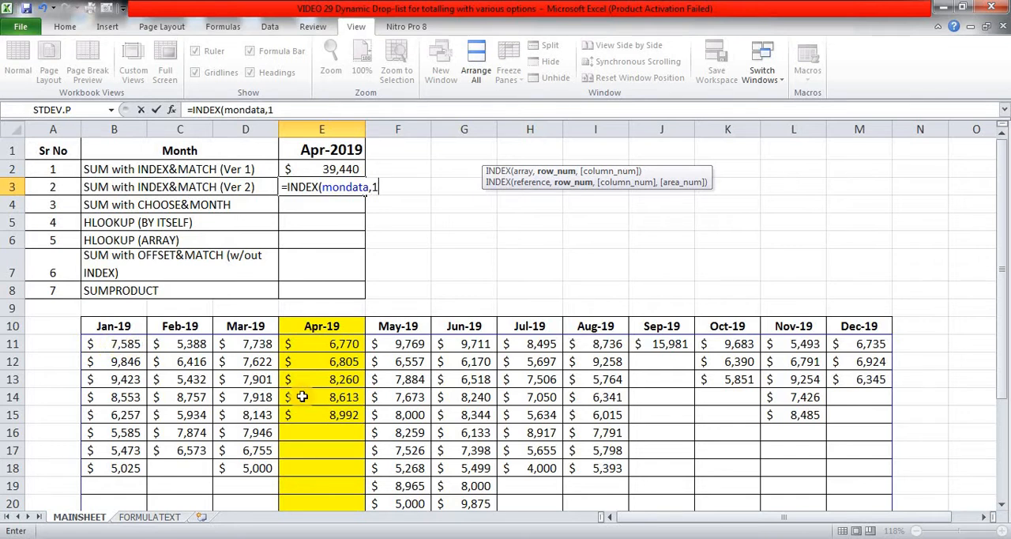
{"action": "type", "text": ","}
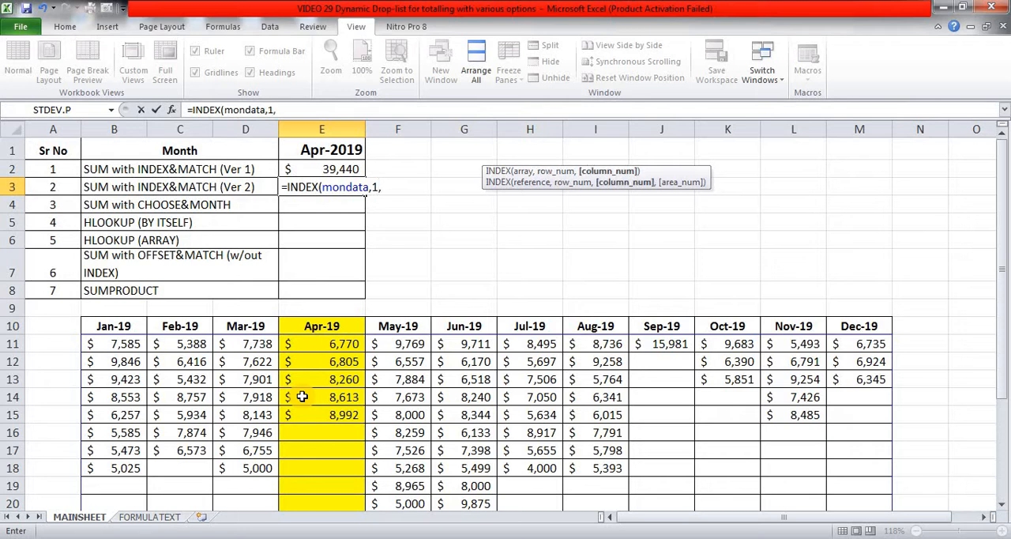
{"action": "type", "text": "MATCH("}
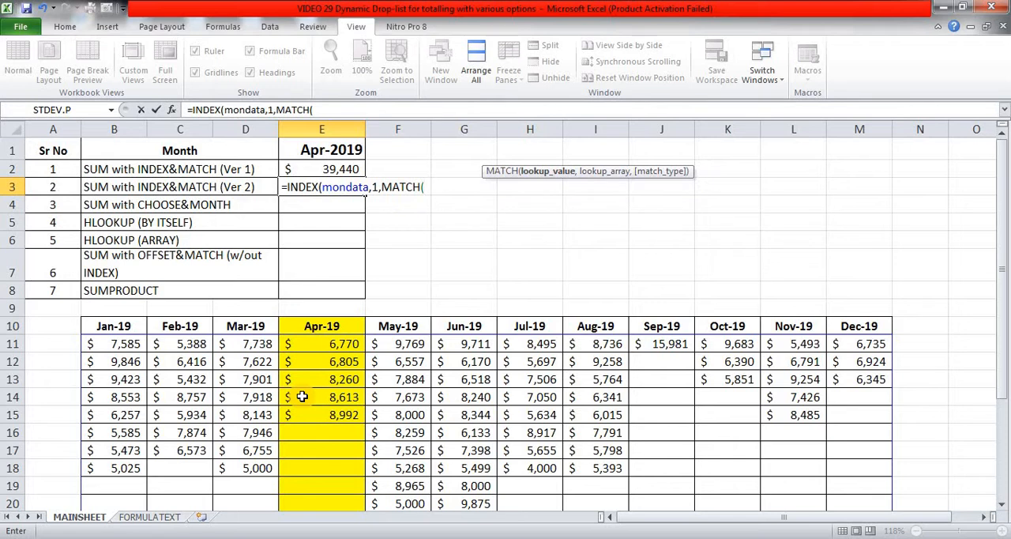
Complete the E3 formula with MATCH(E1,mon,0) as the column argument and enter it, keeping E3 selected.
{"action": "key", "text": "Up"}
{"action": "key", "text": "Up"}
{"action": "type", "text": ","}
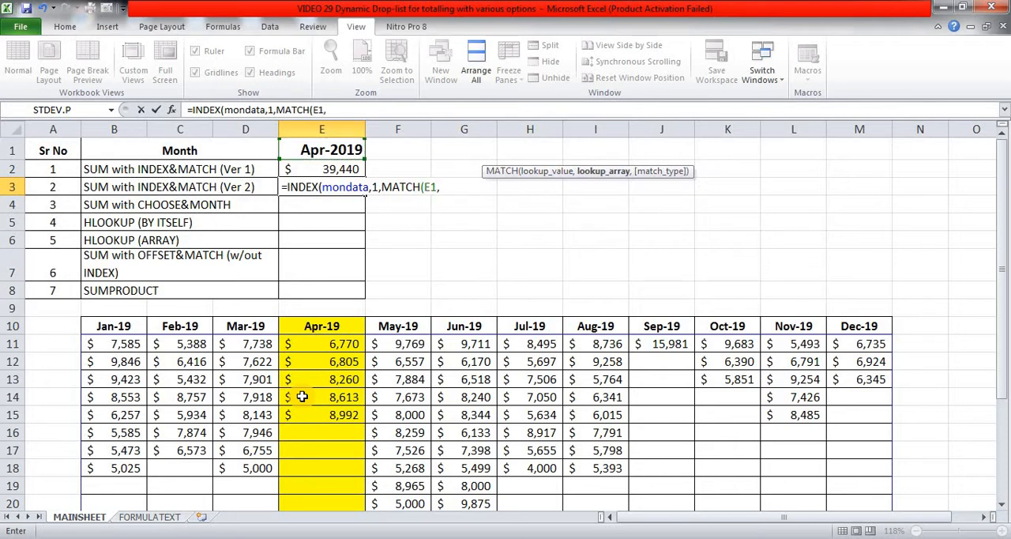
{"action": "type", "text": "MON"}
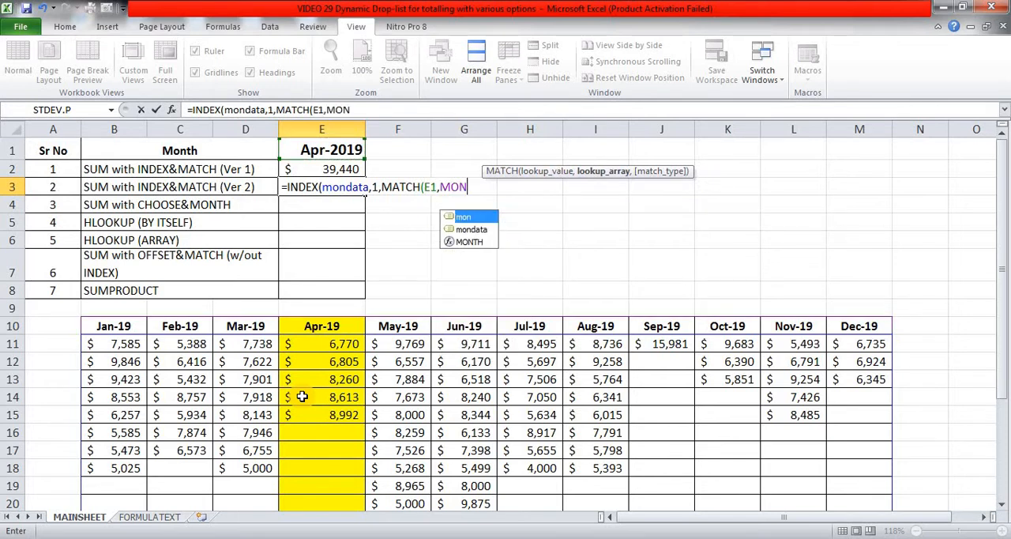
{"action": "key", "text": "Tab"}
{"action": "type", "text": ","}
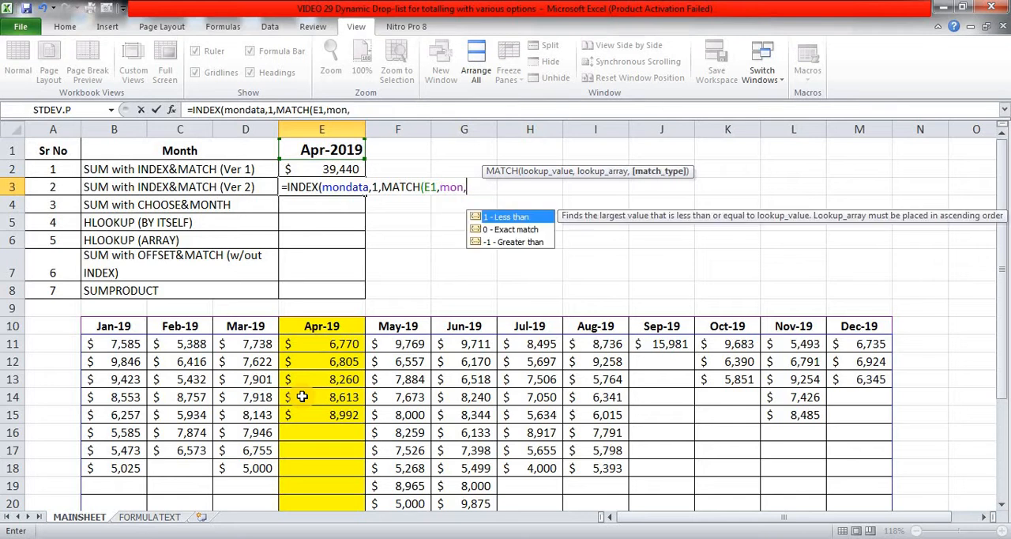
{"action": "type", "text": "0))"}
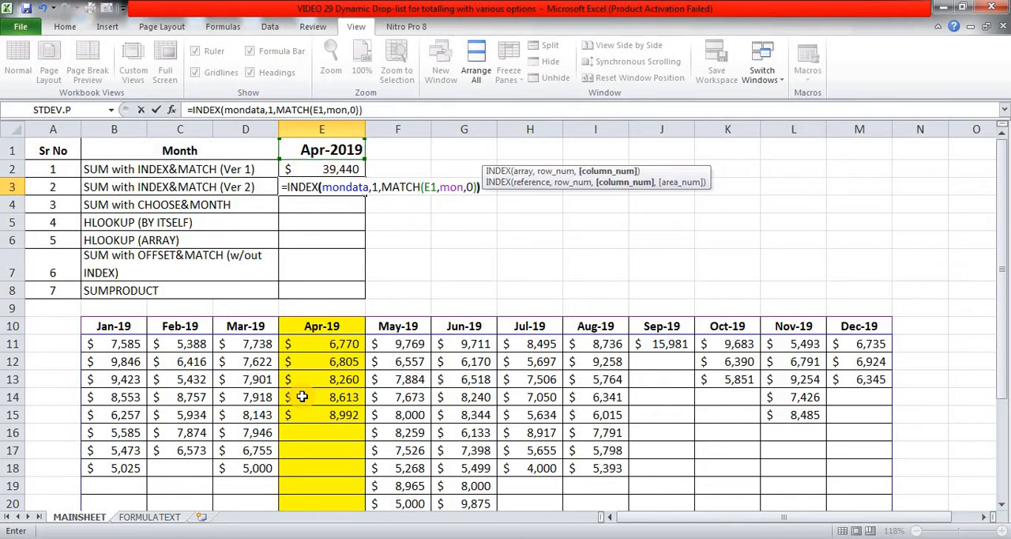
{"action": "key", "text": "ctrl+Return"}
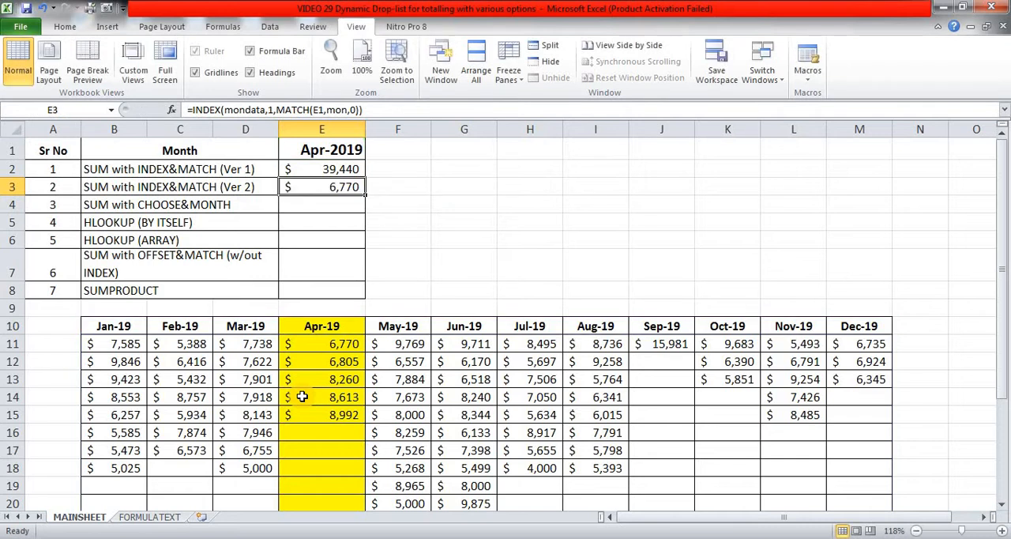
Check the E3 result against the first April value in E11, examine the April range down to E22, and return to E3.
{"action": "left_click", "coordinate": [332, 341]}
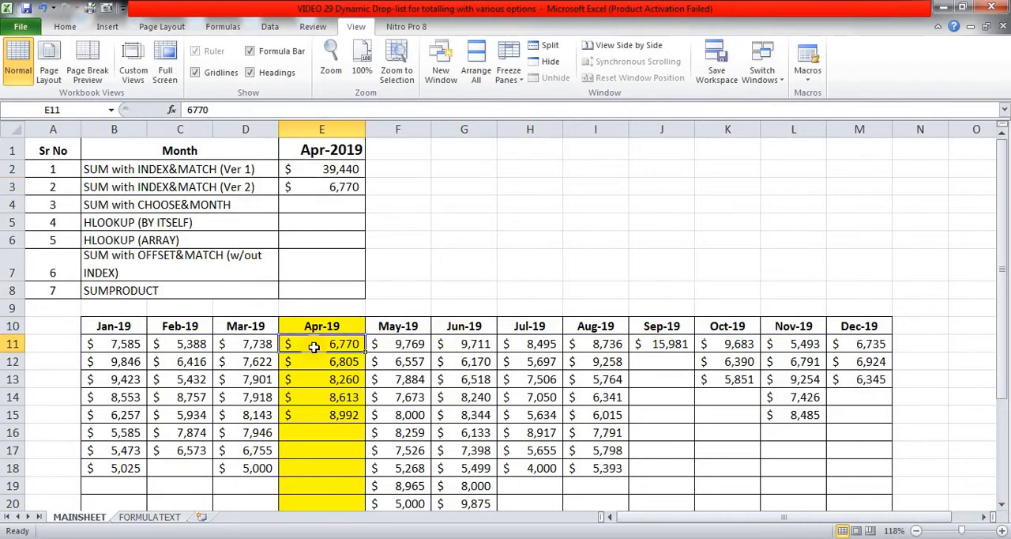
{"action": "scroll", "coordinate": [314, 347], "scroll_direction": "down", "scroll_amount": 1}
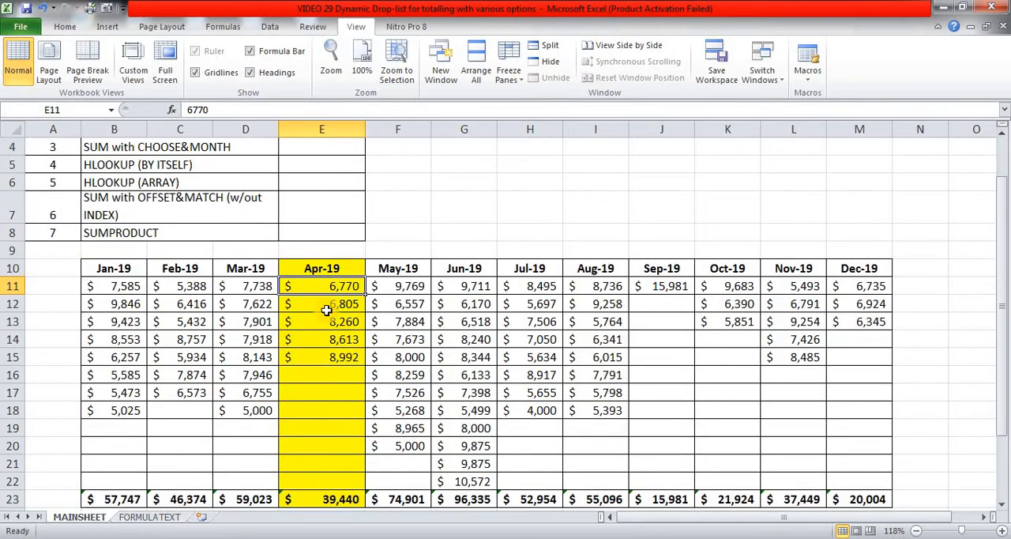
{"action": "left_click_drag", "start_coordinate": [327, 287], "coordinate": [309, 474]}
{"action": "scroll", "coordinate": [439, 232], "scroll_direction": "up", "scroll_amount": 1}
{"action": "left_click", "coordinate": [339, 190]}
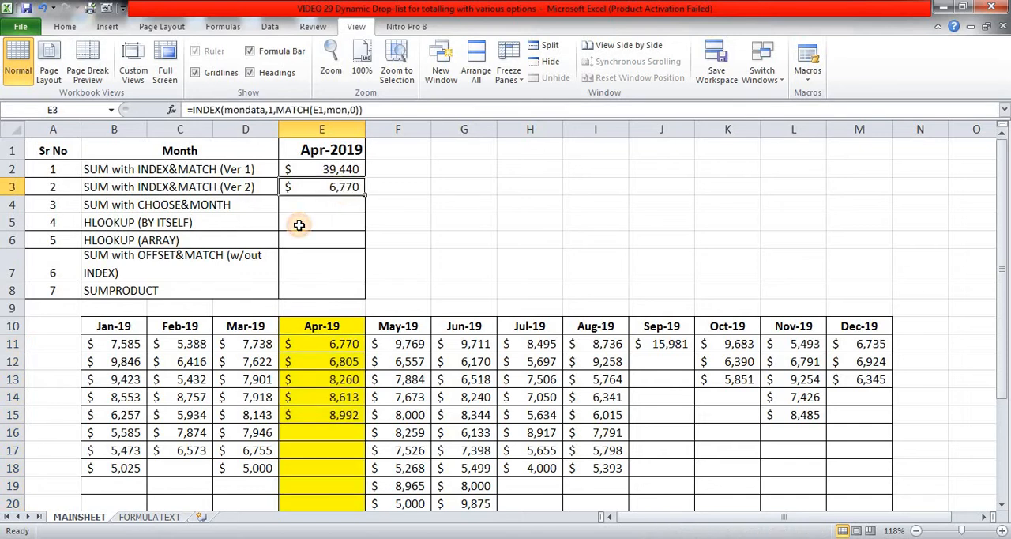
Copy the INDEX expression in the E3 formula and append it after a colon as the end of the range.
{"action": "left_click_drag", "start_coordinate": [194, 111], "coordinate": [375, 105]}
{"action": "key", "text": "ctrl+c"}
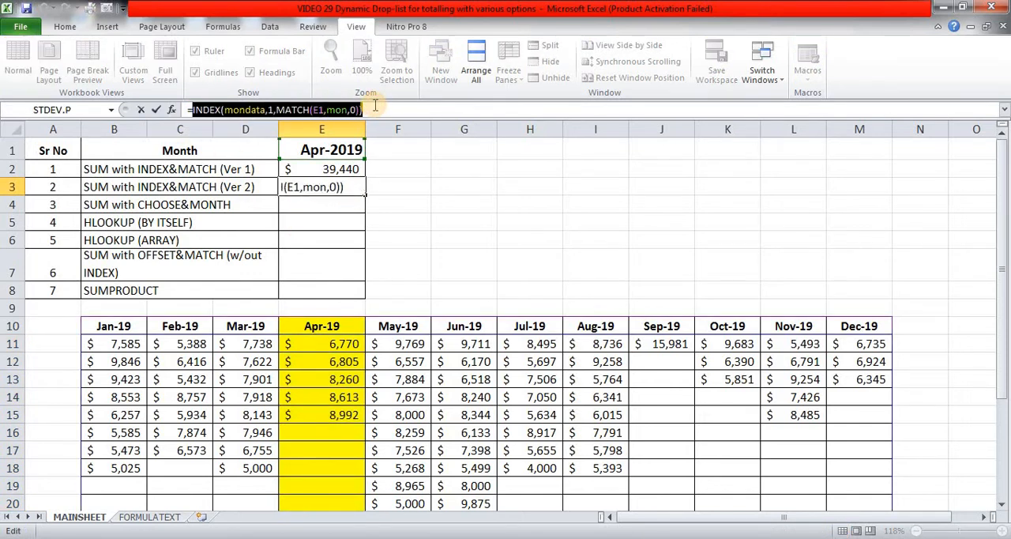
{"action": "left_click", "coordinate": [373, 109]}
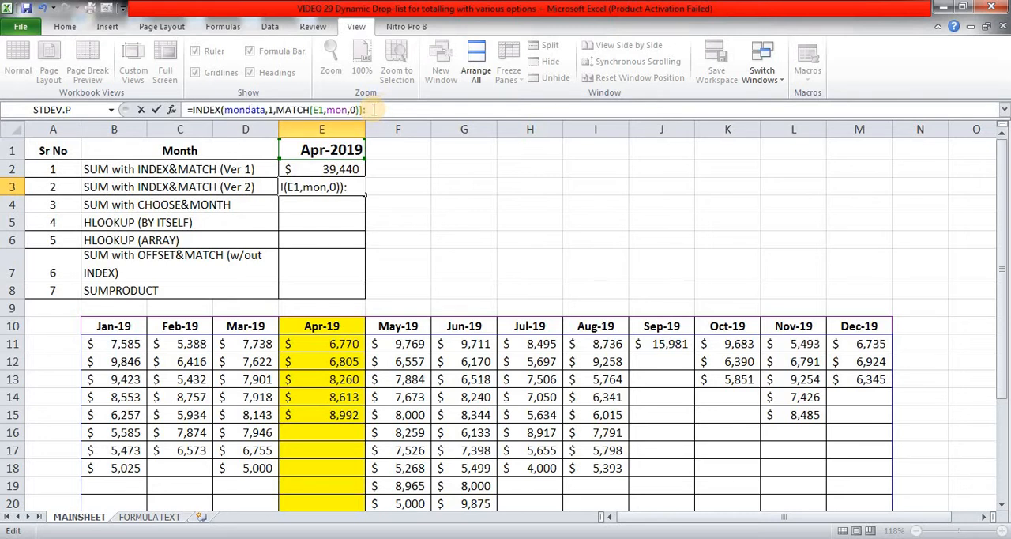
{"action": "type", "text": ":"}
{"action": "key", "text": "ctrl+v"}
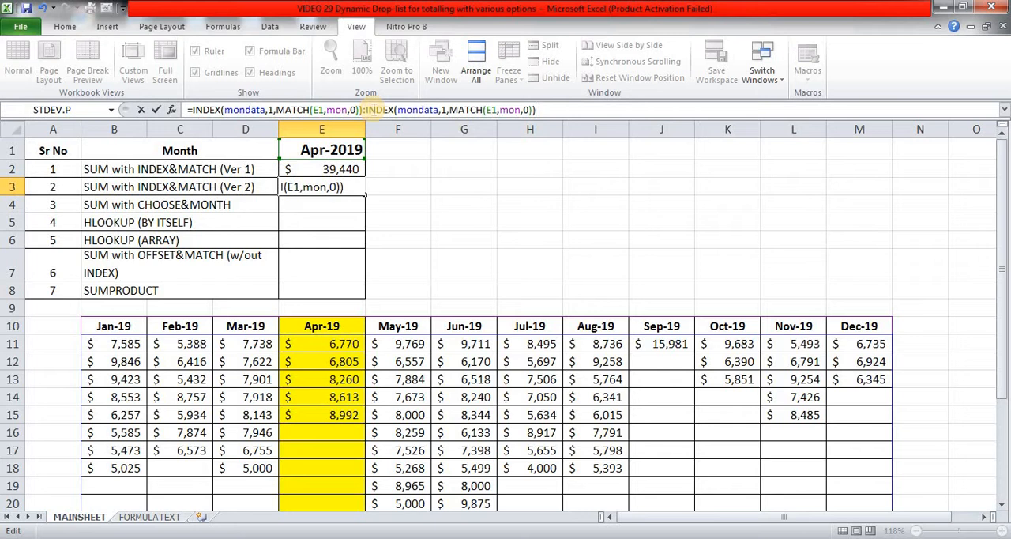
Set the row argument of the second INDEX in E3 to 12, dismiss the Windows notification, and enter the formula.
{"action": "key", "text": "Left"}
{"action": "key", "text": "Left"}
{"action": "key", "text": "Left"}
{"action": "key", "text": "Left"}
{"action": "key", "text": "Left"}
{"action": "key", "text": "Left"}
{"action": "key", "text": "Left"}
{"action": "key", "text": "Left"}
{"action": "key", "text": "Left"}
{"action": "key", "text": "Left"}
{"action": "key", "text": "Left"}
{"action": "key", "text": "Left"}
{"action": "key", "text": "Left"}
{"action": "key", "text": "Left"}
{"action": "key", "text": "Left"}
{"action": "key", "text": "Left"}
{"action": "key", "text": "Left"}
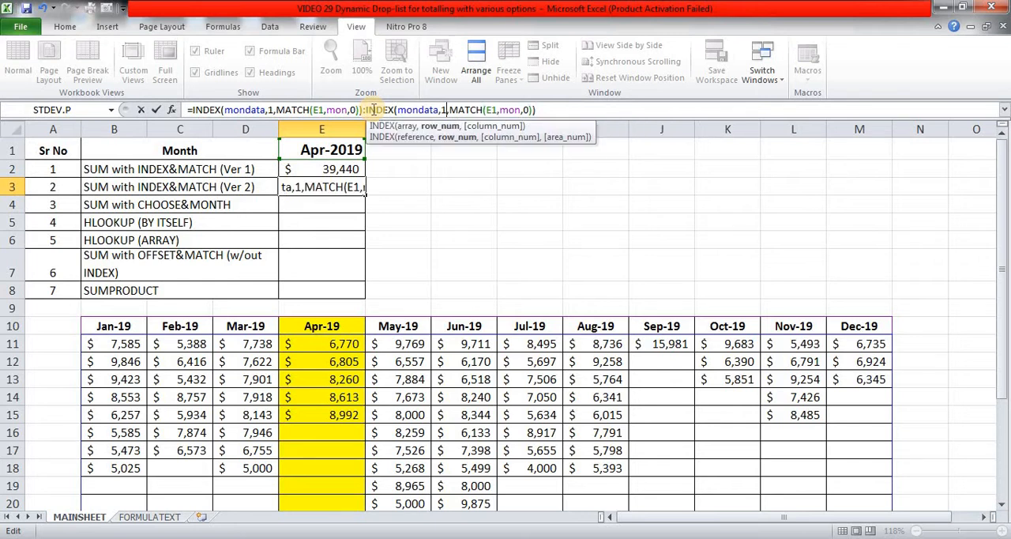
{"action": "type", "text": "2"}
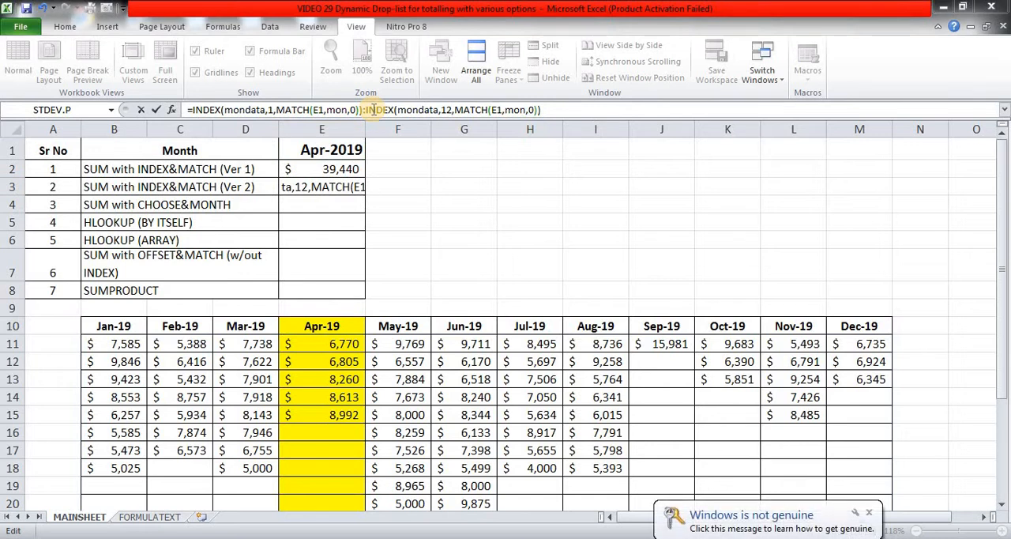
{"action": "left_click", "coordinate": [868, 513]}
{"action": "left_click", "coordinate": [578, 103]}
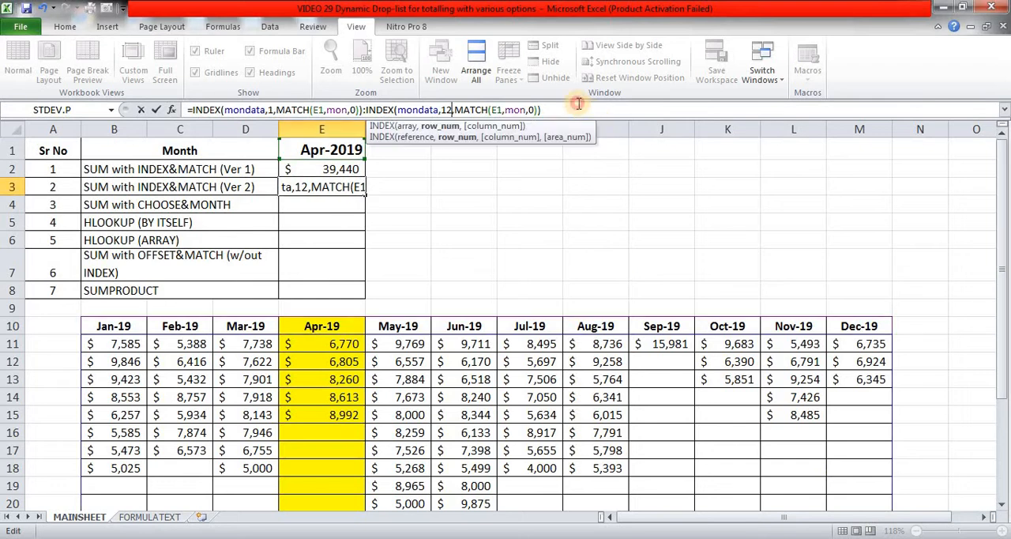
{"action": "key", "text": "ctrl+Return"}
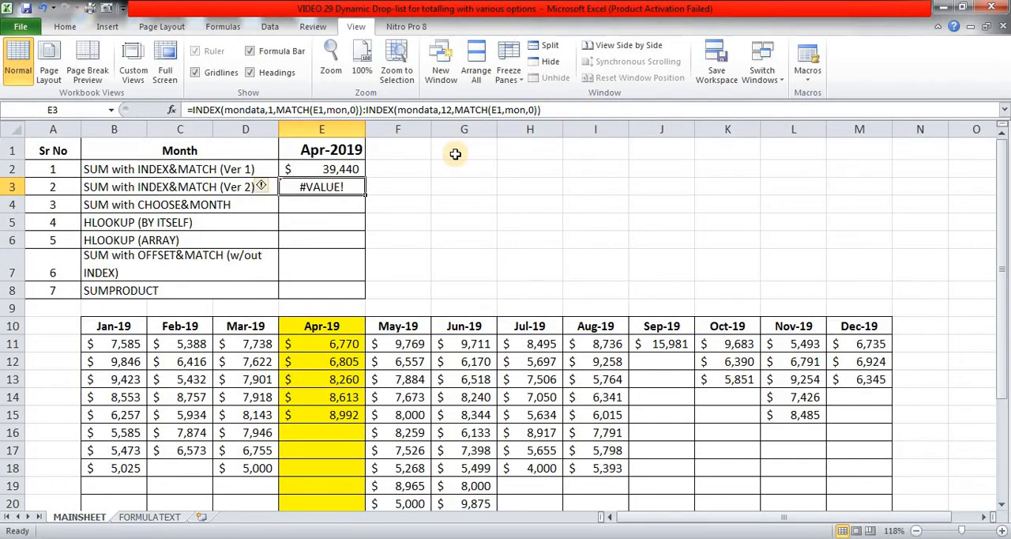
Evaluate the whole INDEX:INDEX expression inside the E3 formula to inspect the array of values it returns.
{"action": "key", "text": "F2"}
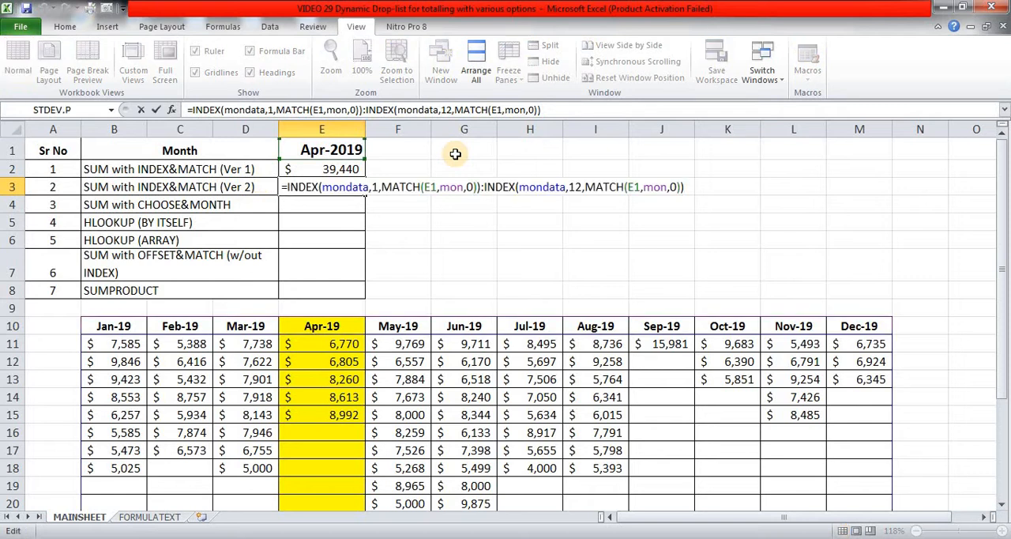
{"action": "key", "text": "shift+Home"}
{"action": "key", "text": "shift+Right"}
{"action": "key", "text": "F9"}
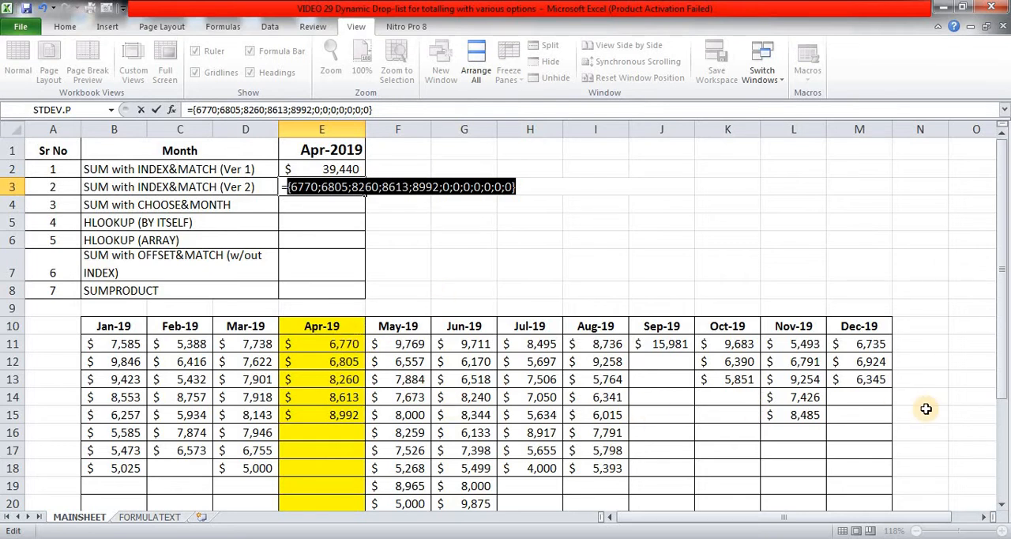
Restore the INDEX:INDEX expression in E3, wrap it in SUM and enter it, and compare the formula with the one in E2.
{"action": "key", "text": "ctrl+z"}
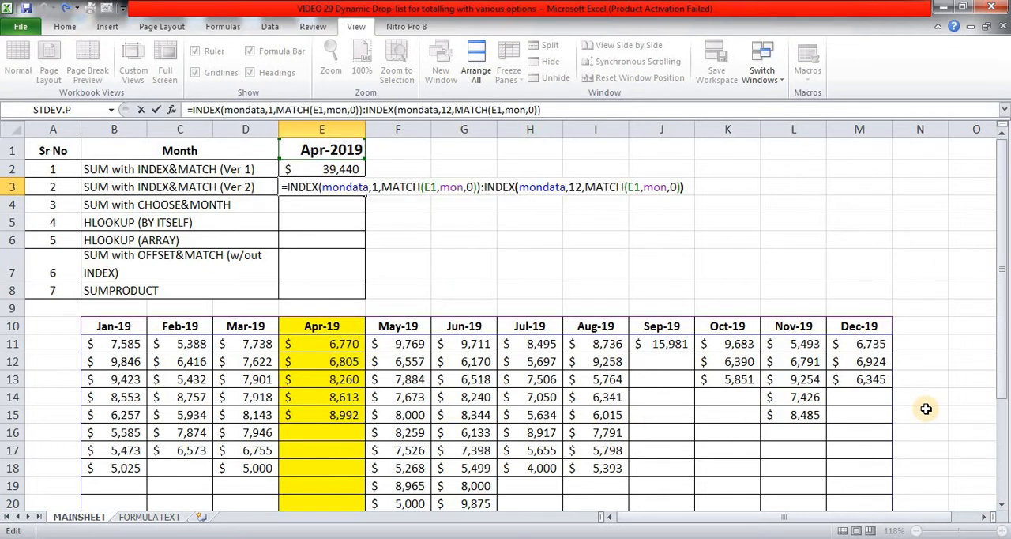
{"action": "key", "text": "Right"}
{"action": "type", "text": "SU"}
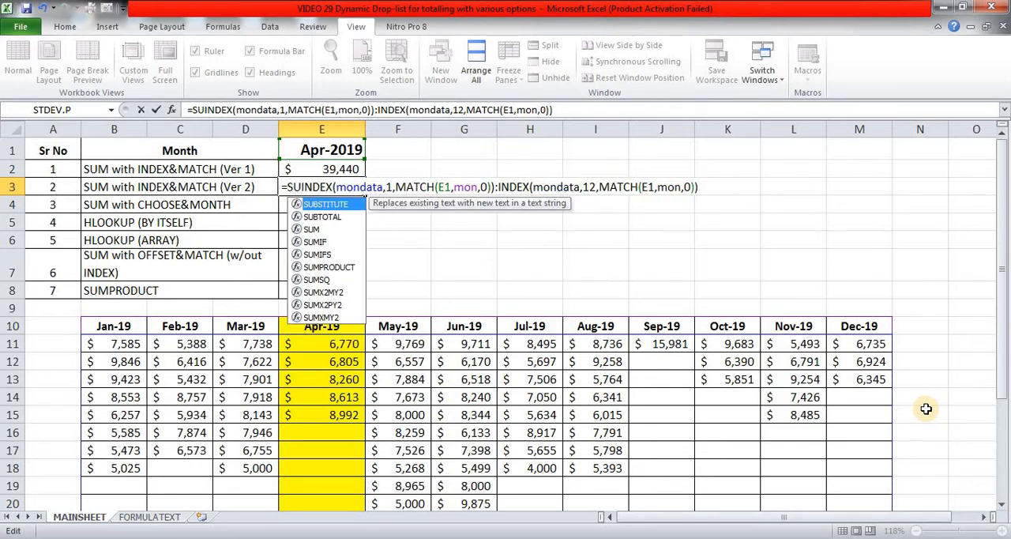
{"action": "type", "text": "M("}
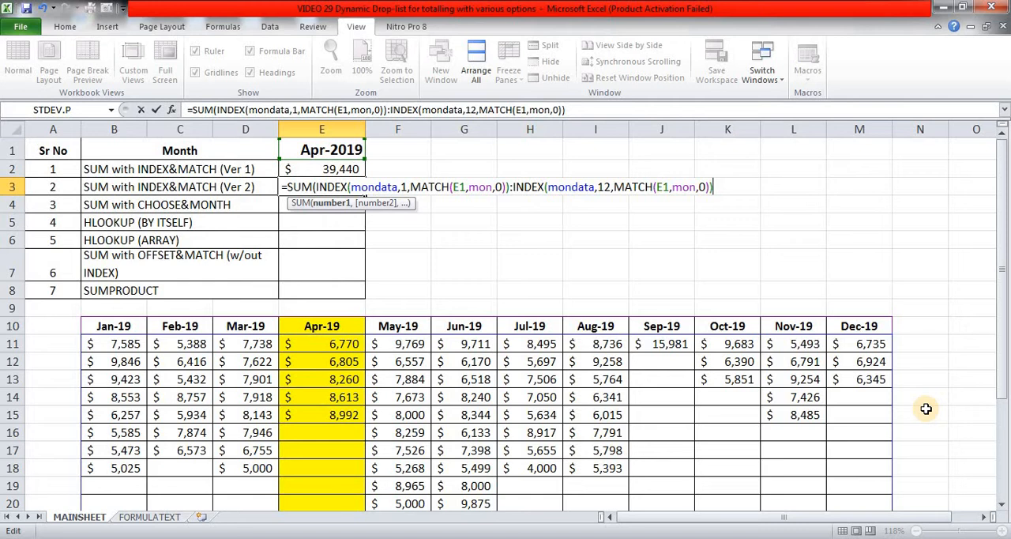
{"action": "type", "text": ")"}
{"action": "key", "text": "ctrl+Return"}
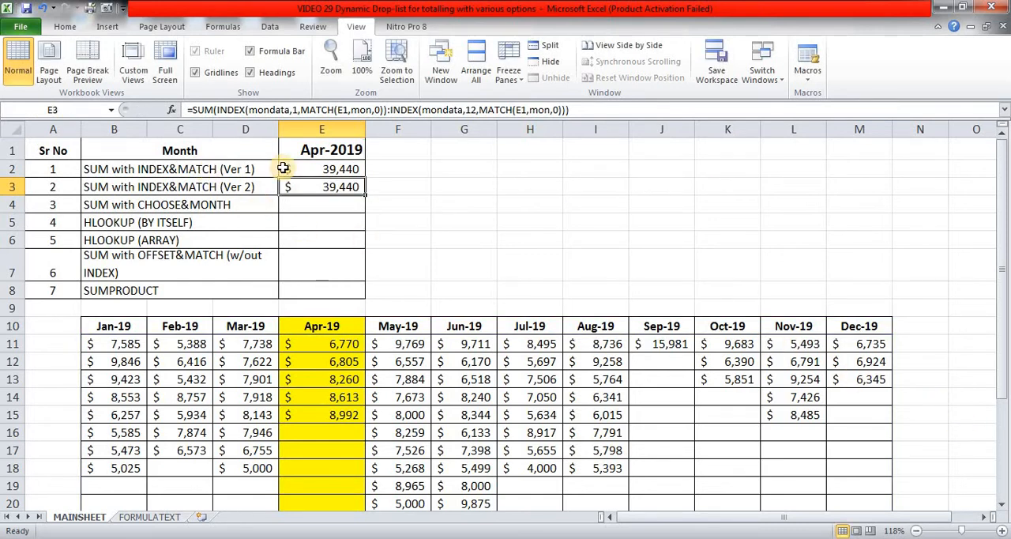
{"action": "left_click", "coordinate": [312, 167]}
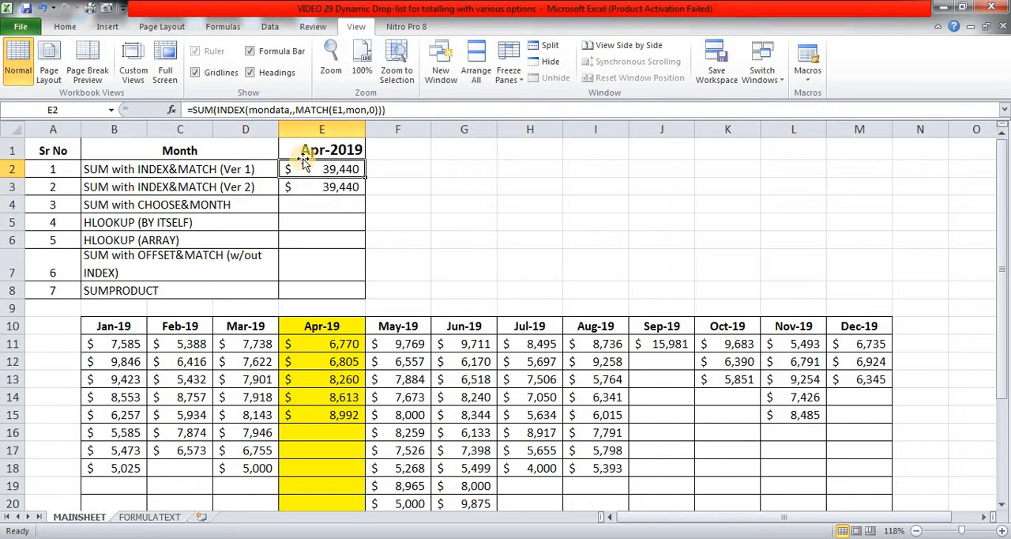
{"action": "left_click", "coordinate": [305, 187]}
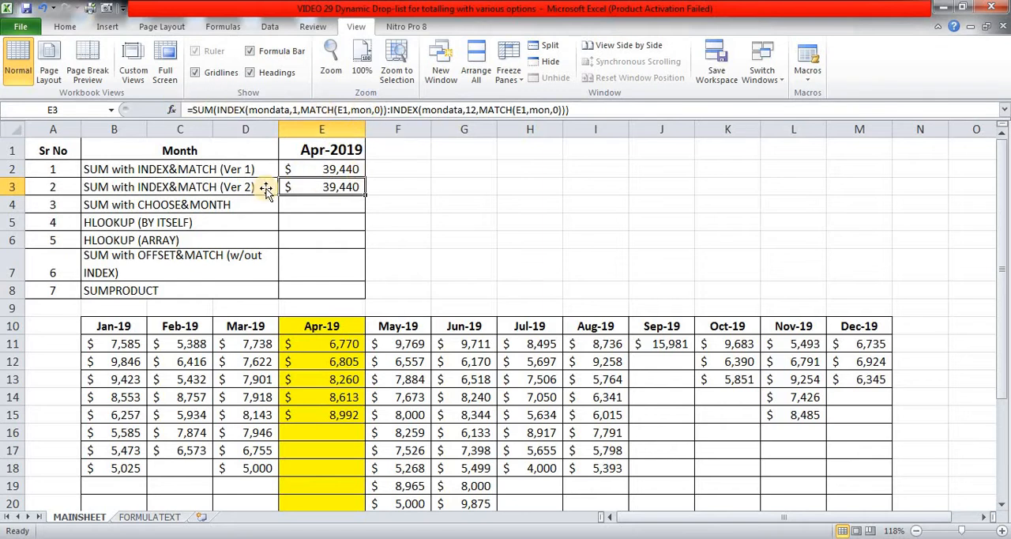
Enter =MONTH(E1) in E4 to get the month number of the selected date.
{"action": "left_click", "coordinate": [326, 206]}
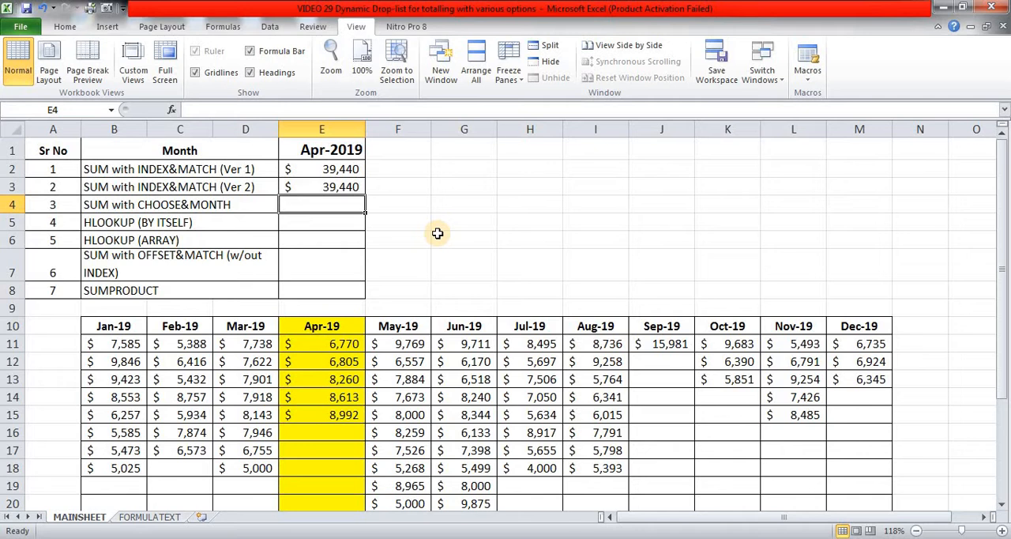
{"action": "type", "text": "=MONTH"}
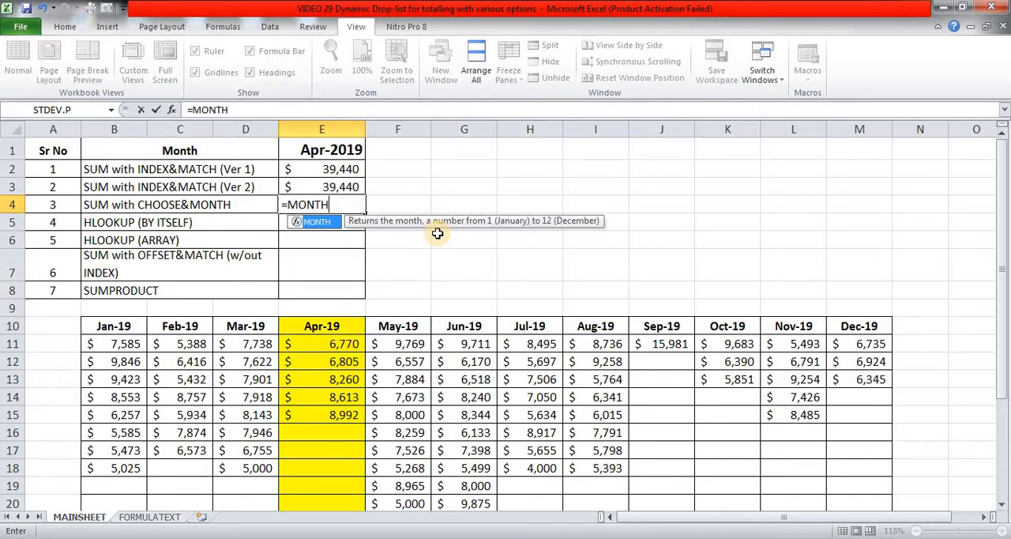
{"action": "type", "text": "("}
{"action": "key", "text": "Up"}
{"action": "key", "text": "Up"}
{"action": "key", "text": "Up"}
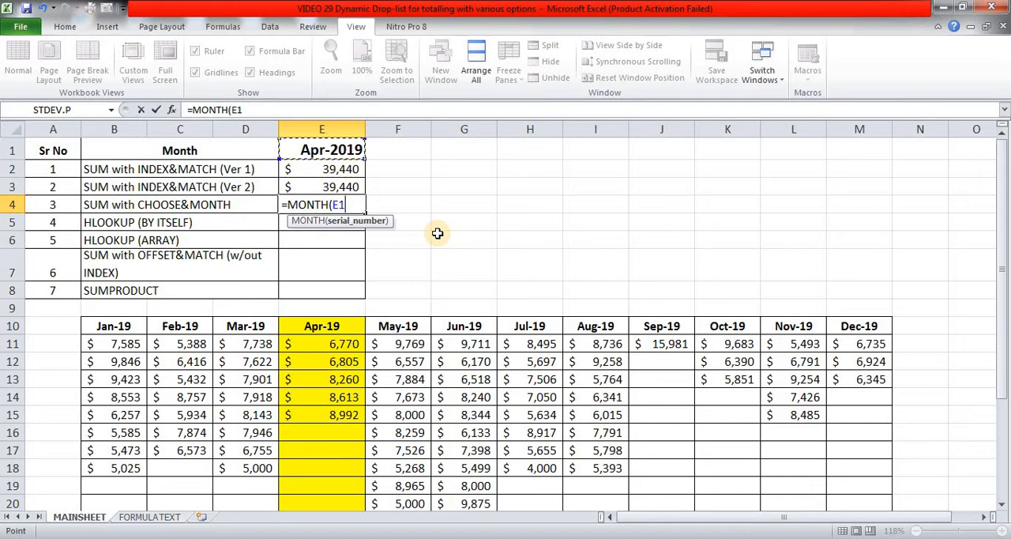
{"action": "type", "text": ")"}
{"action": "key", "text": "ctrl+Return"}
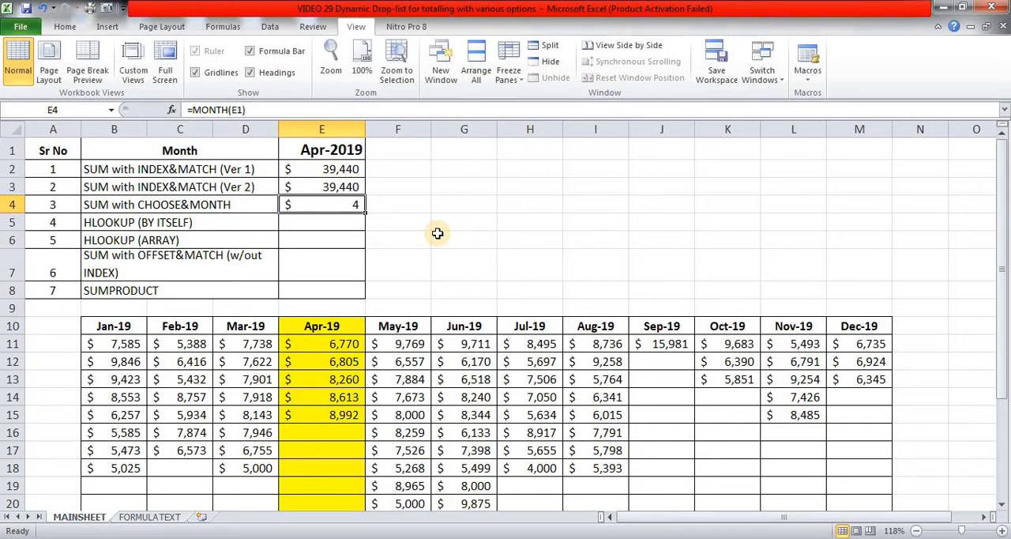
Nest the MONTH(E1) expression in E4 inside SUM and CHOOSE as the index number argument.
{"action": "key", "text": "F2"}
{"action": "key", "text": "Home"}
{"action": "key", "text": "Right"}
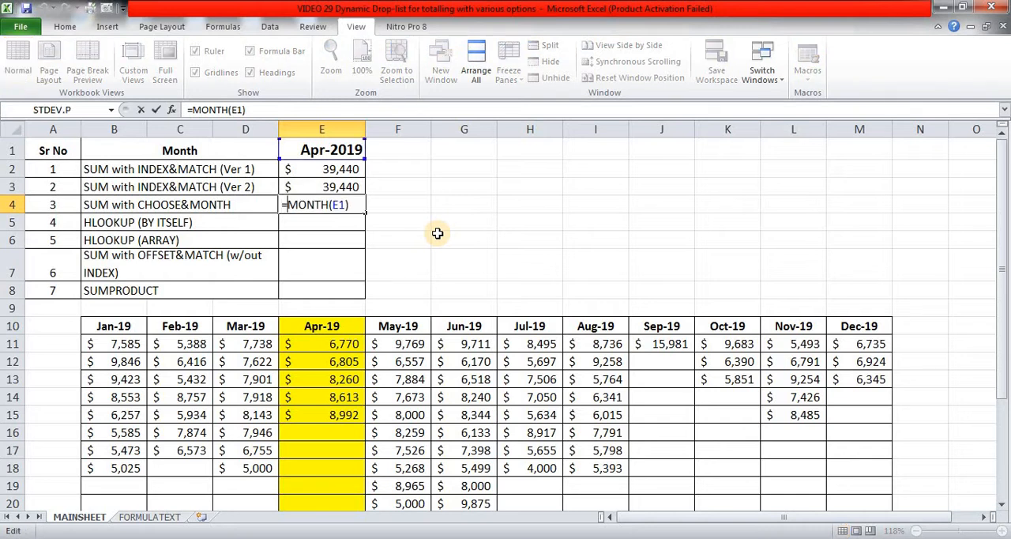
{"action": "type", "text": "SUM("}
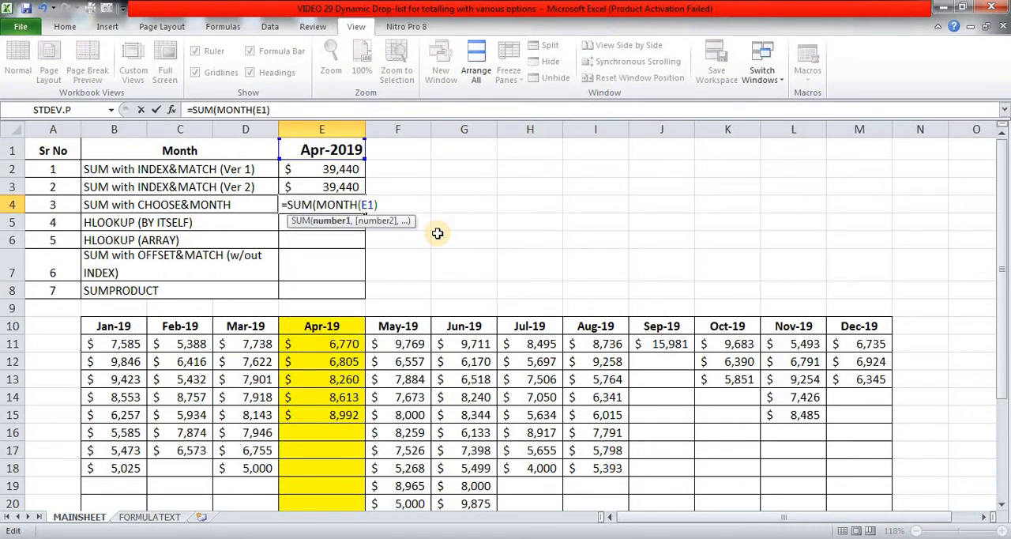
{"action": "type", "text": "CHOOSE(MONTH(E1)"}
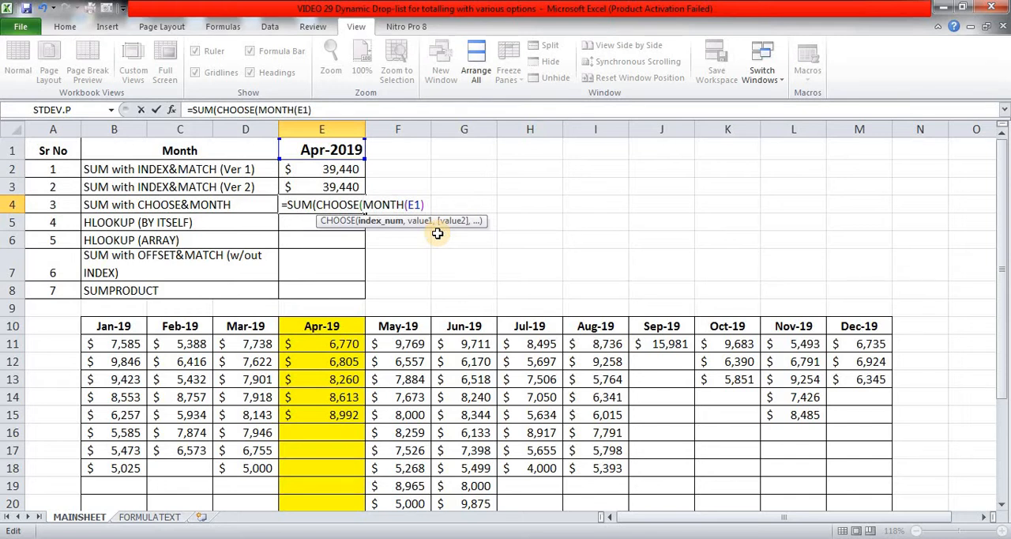
{"action": "type", "text": ","}
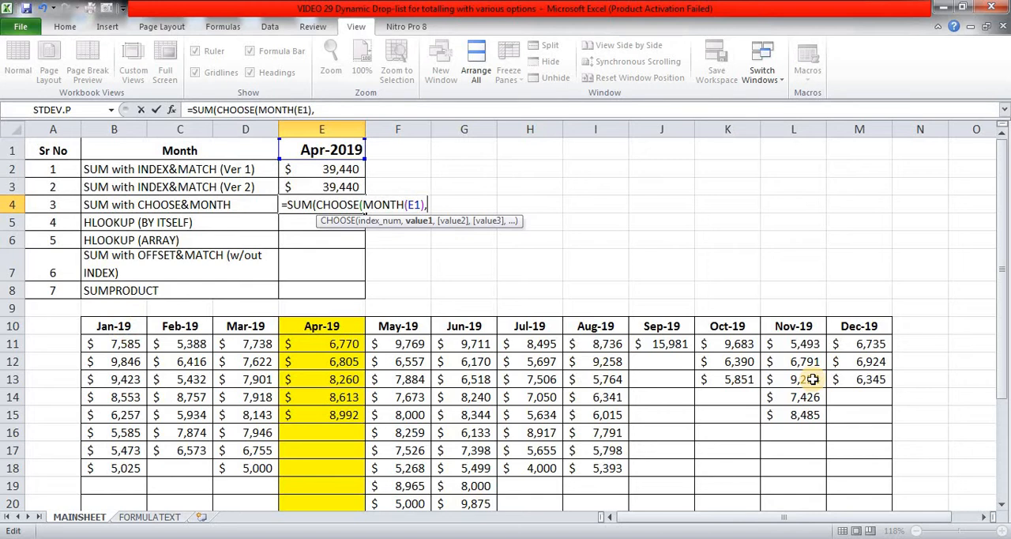
{"action": "type", "text": "jan,feb,mar"}
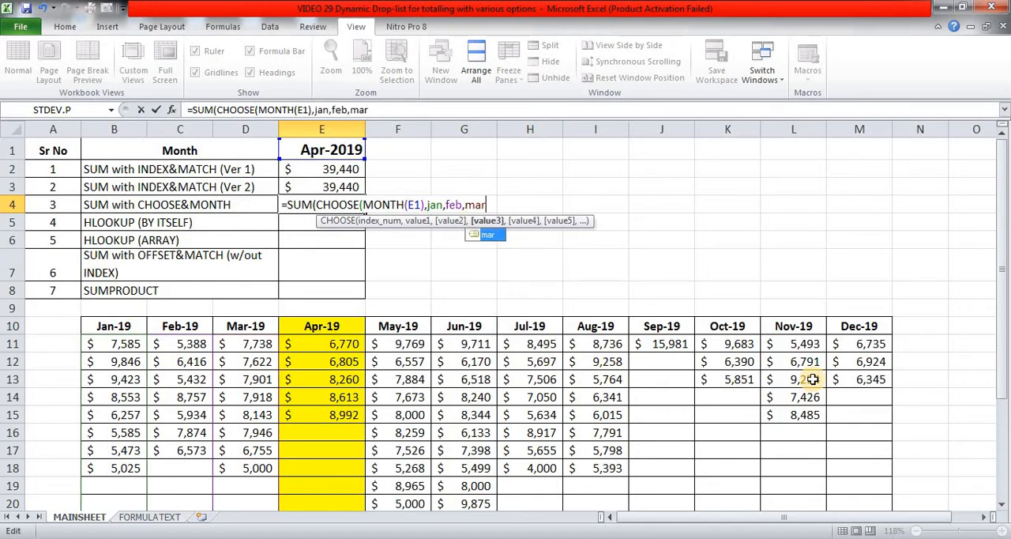
{"action": "type", "text": ",apr,may"}
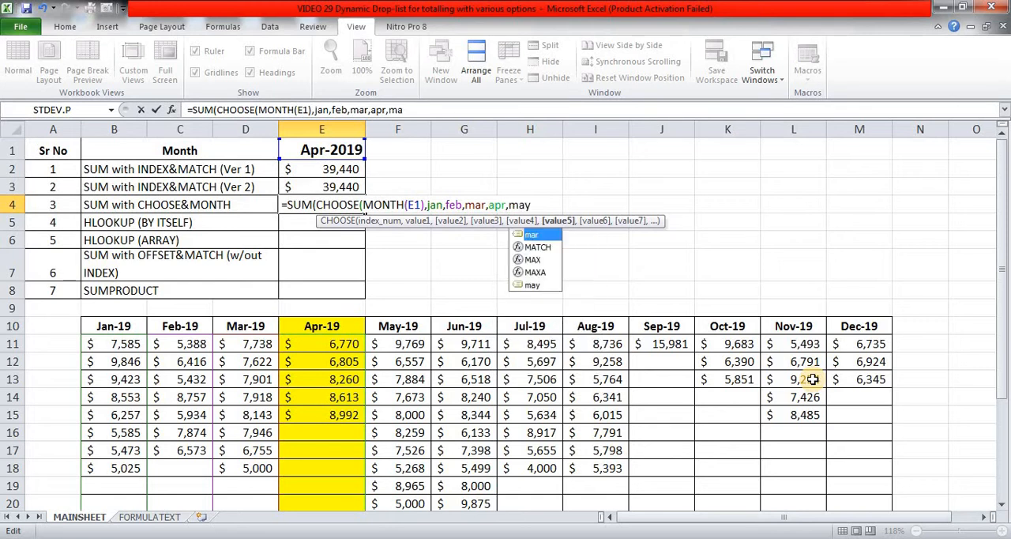
{"action": "type", "text": ",jun,"}
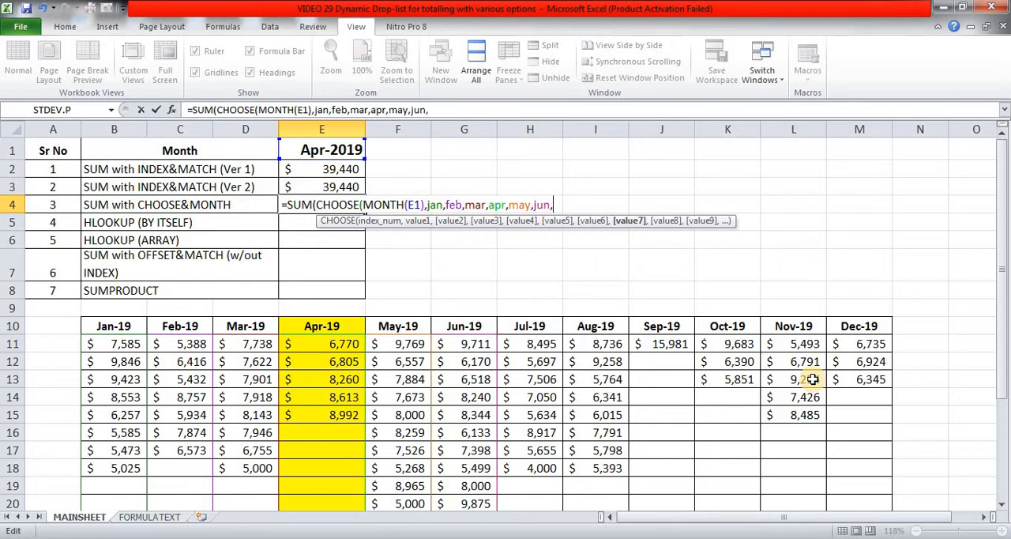
{"action": "type", "text": "jul,ag"}
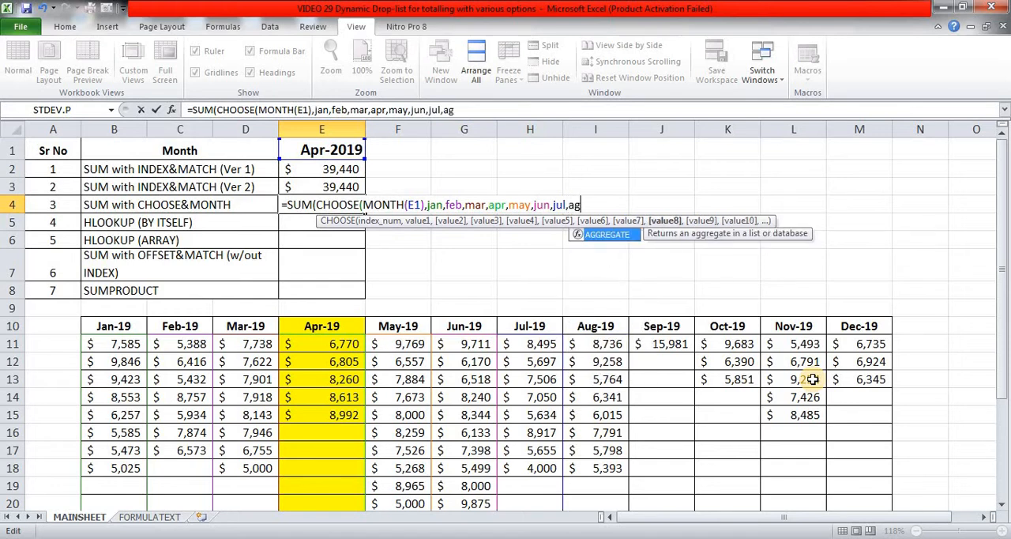
List the named ranges jan through dec in calendar order as the CHOOSE values in E4, close both functions and enter the formula.
{"action": "key", "text": "BackSpace"}
{"action": "type", "text": "ug,se"}
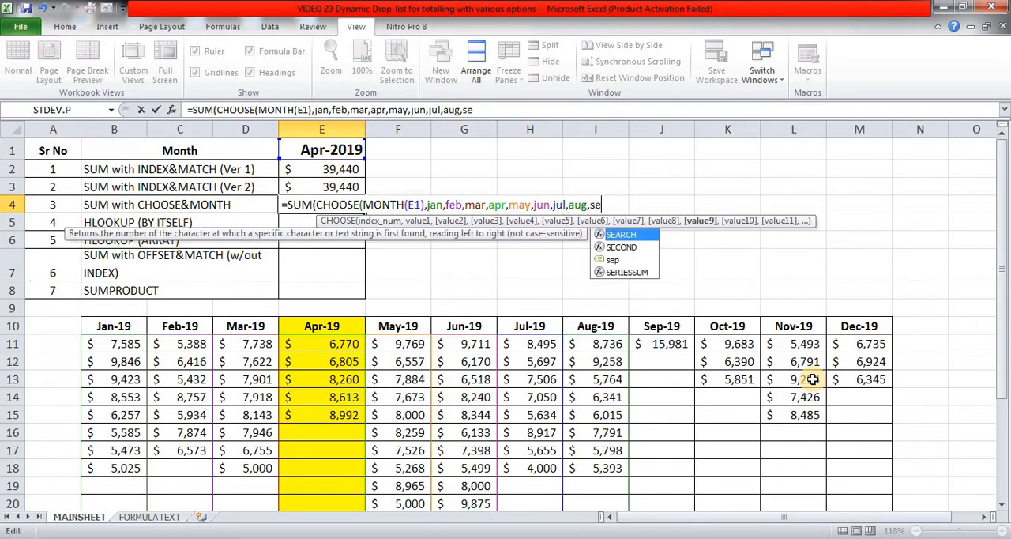
{"action": "type", "text": "p,oct,no"}
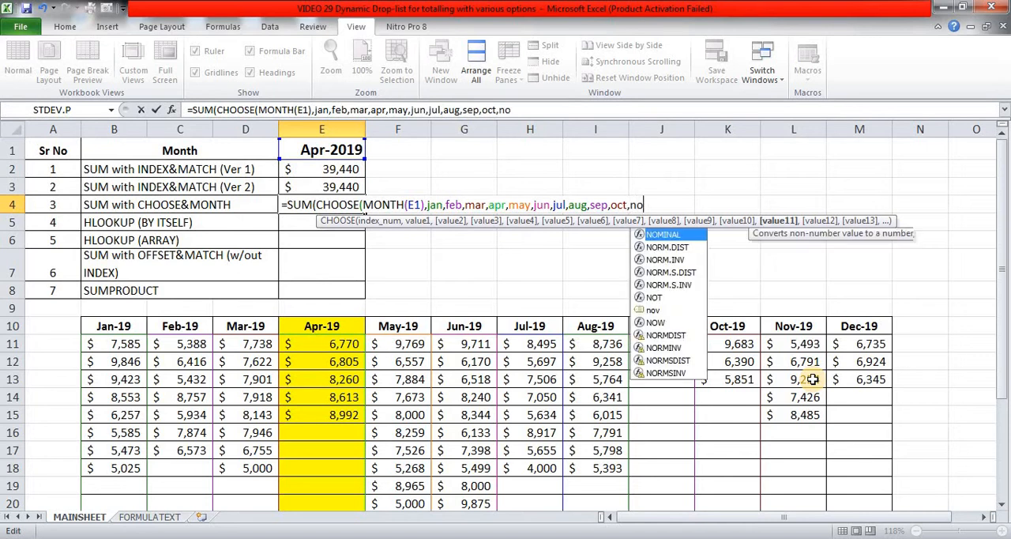
{"action": "type", "text": "v,dec"}
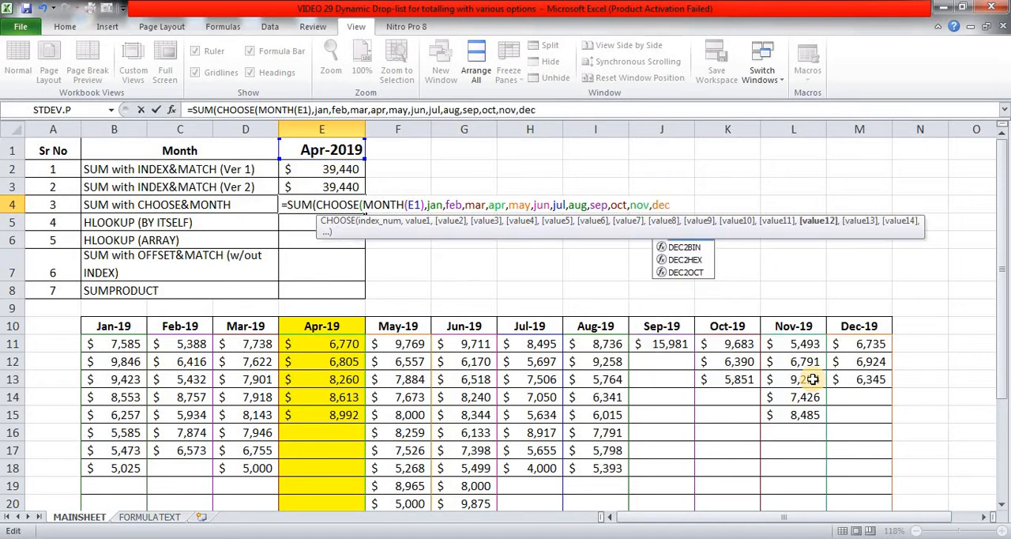
{"action": "type", "text": ")"}
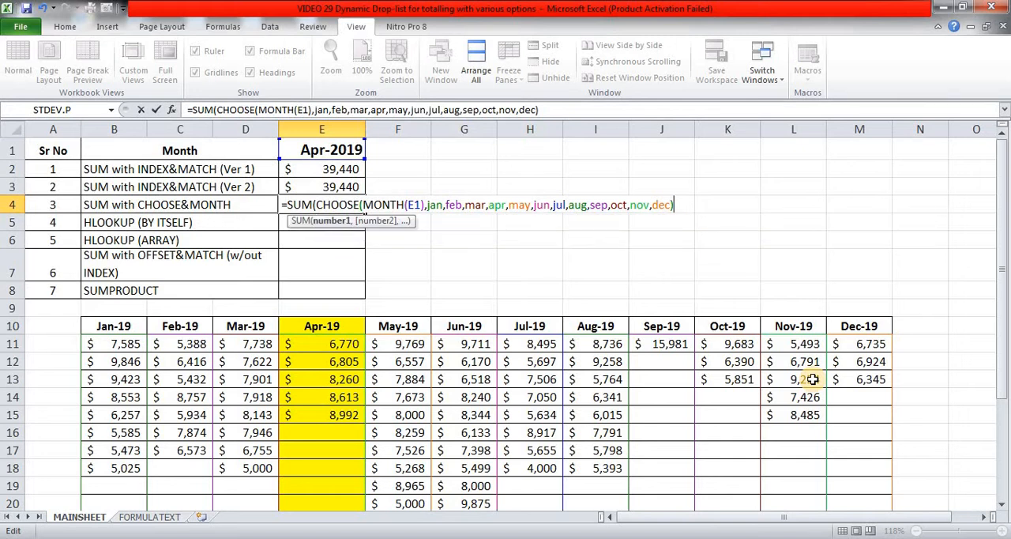
{"action": "type", "text": ")"}
{"action": "key", "text": "ctrl+Return"}
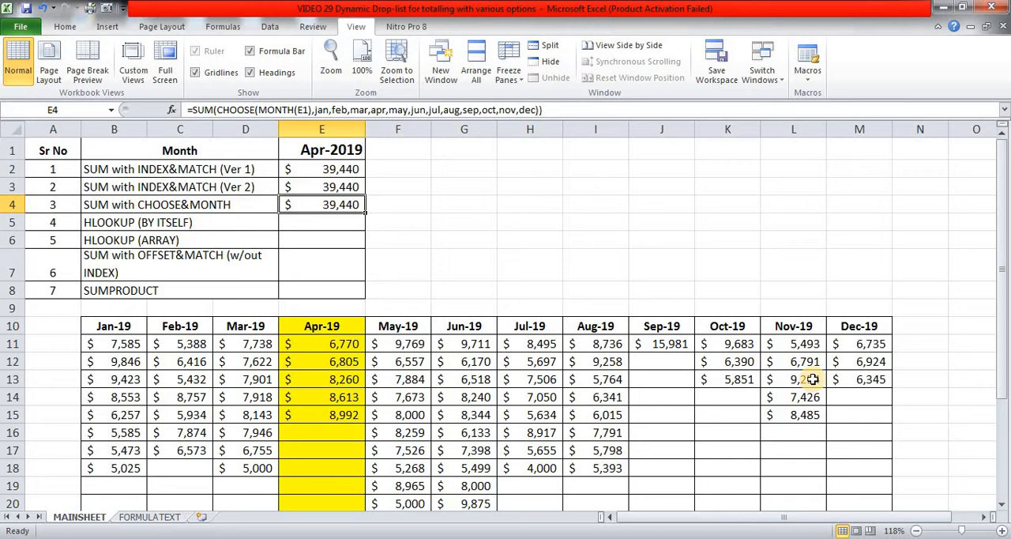
Examine the total formulas for April and May in row 23 below the monthly data.
{"action": "key", "text": "Down"}
{"action": "key", "text": "Down"}
{"action": "key", "text": "Down"}
{"action": "key", "text": "Down"}
{"action": "key", "text": "Down"}
{"action": "key", "text": "Down"}
{"action": "key", "text": "Down"}
{"action": "key", "text": "Down"}
{"action": "key", "text": "Down"}
{"action": "key", "text": "Down"}
{"action": "key", "text": "Down"}
{"action": "key", "text": "Down"}
{"action": "key", "text": "Down"}
{"action": "key", "text": "Down"}
{"action": "key", "text": "Down"}
{"action": "key", "text": "Down"}
{"action": "key", "text": "Down"}
{"action": "key", "text": "Down"}
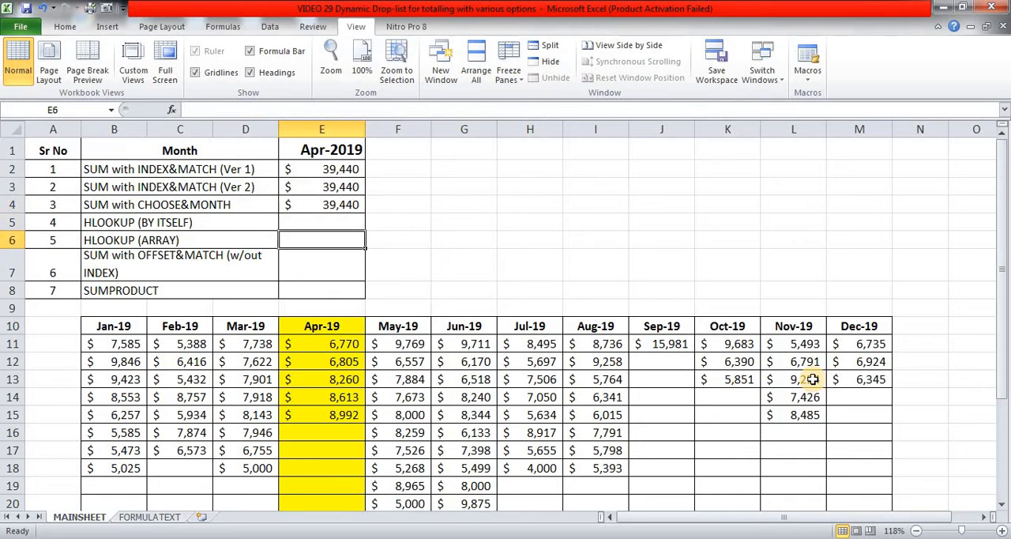
{"action": "key", "text": "Down"}
{"action": "key", "text": "Down"}
{"action": "key", "text": "Down"}
{"action": "key", "text": "Down"}
{"action": "key", "text": "Down"}
{"action": "key", "text": "Down"}
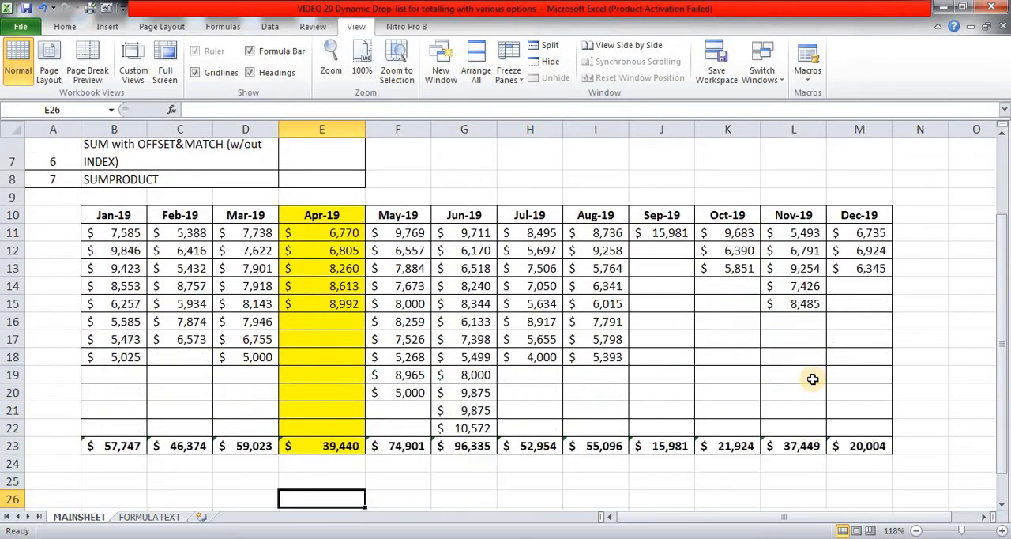
{"action": "key", "text": "Up"}
{"action": "key", "text": "Up"}
{"action": "key", "text": "Up"}
{"action": "key", "text": "Up"}
{"action": "key", "text": "Up"}
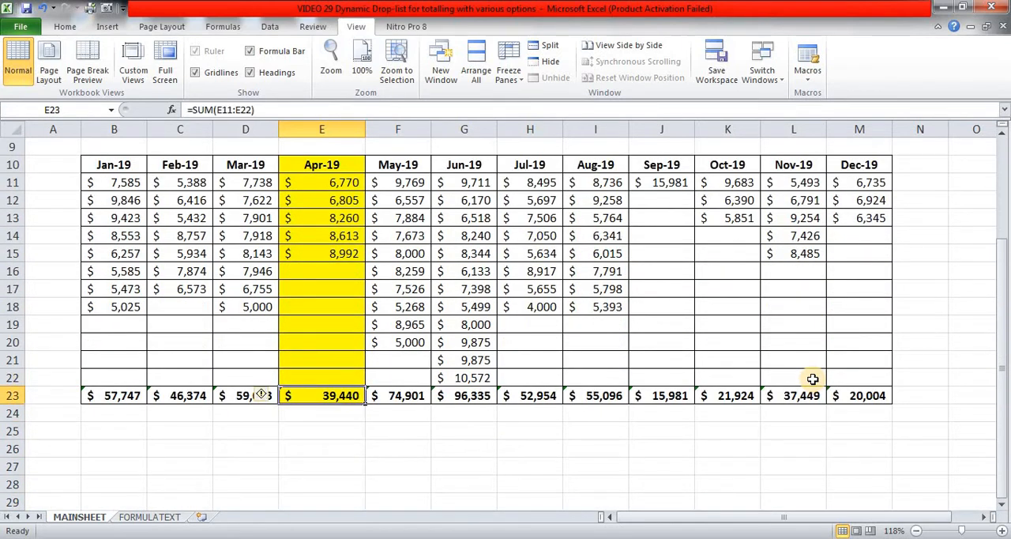
{"action": "key", "text": "Right"}
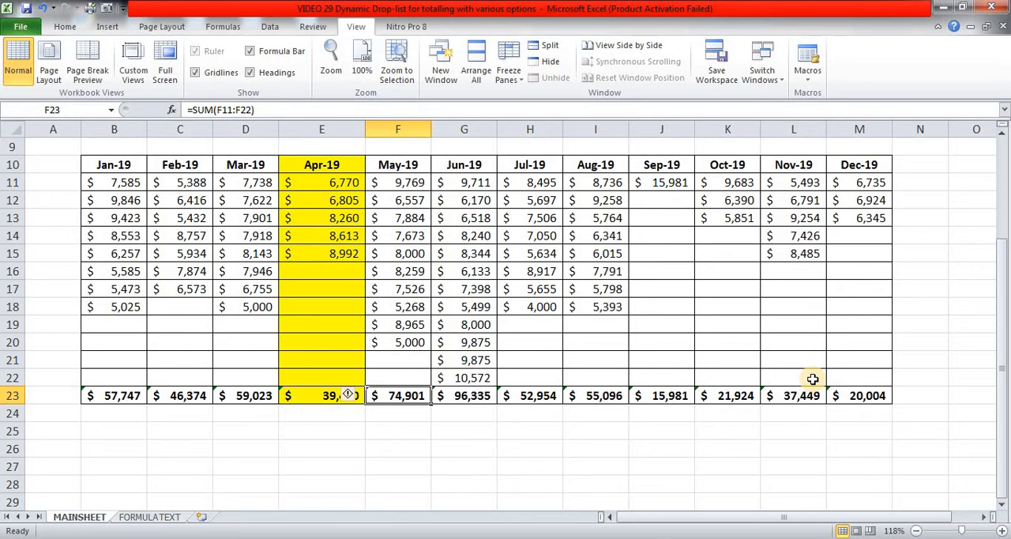
Start an HLOOKUP formula in E5 with E1 as the lookup value.
{"action": "scroll", "coordinate": [812, 379], "scroll_direction": "up", "scroll_amount": 3}
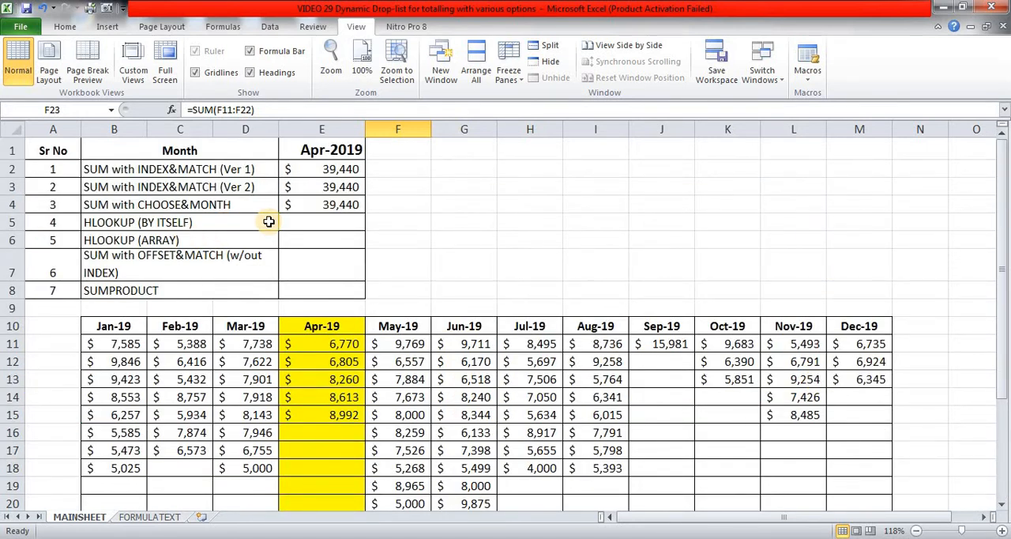
{"action": "left_click", "coordinate": [314, 222]}
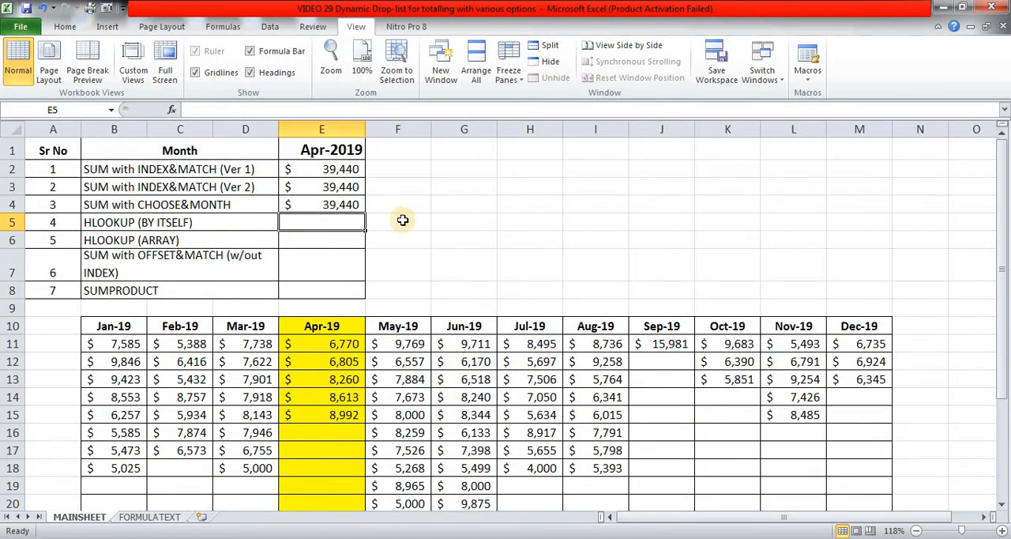
{"action": "type", "text": "="}
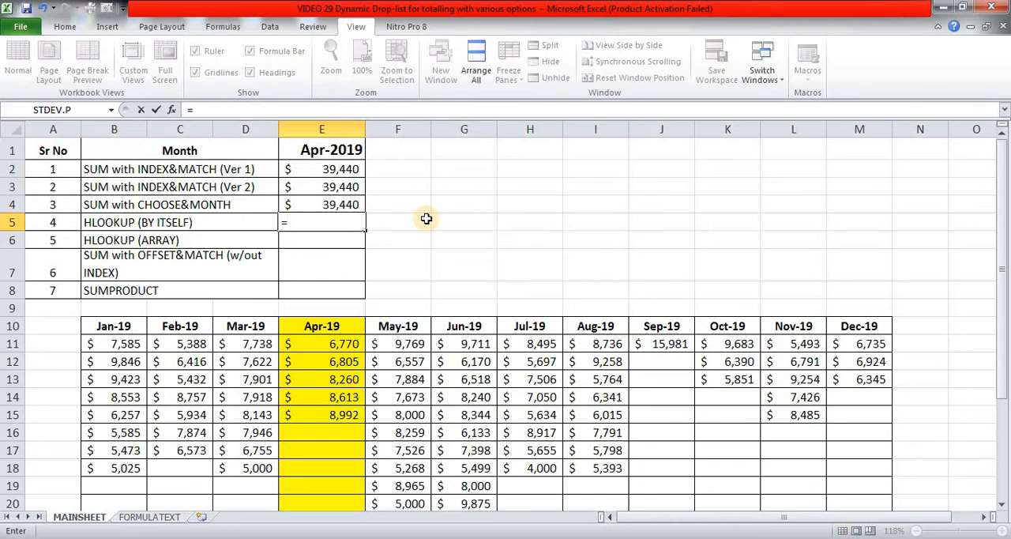
{"action": "type", "text": "hl"}
{"action": "key", "text": "Tab"}
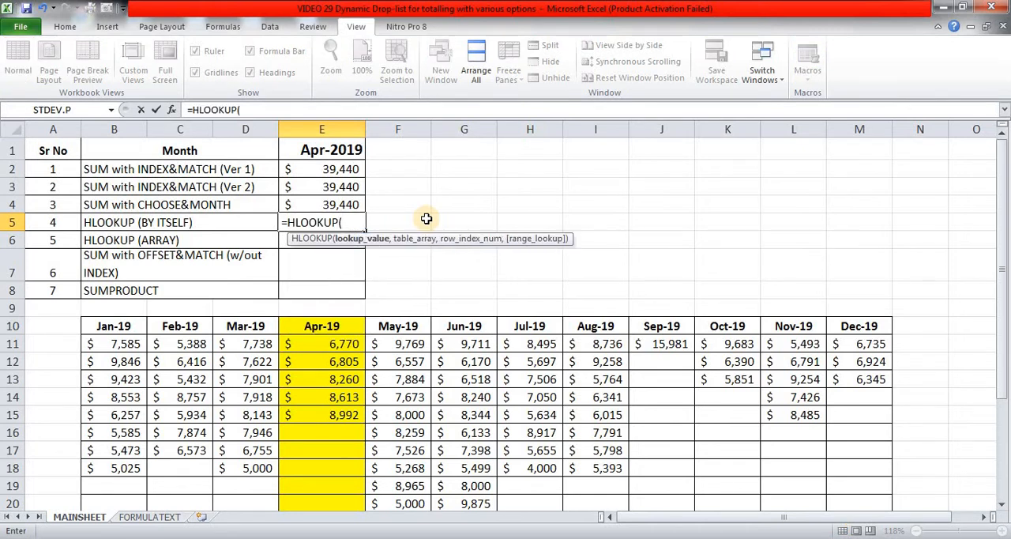
{"action": "key", "text": "Up"}
{"action": "key", "text": "Up"}
{"action": "key", "text": "Up"}
{"action": "key", "text": "Up"}
{"action": "type", "text": ","}
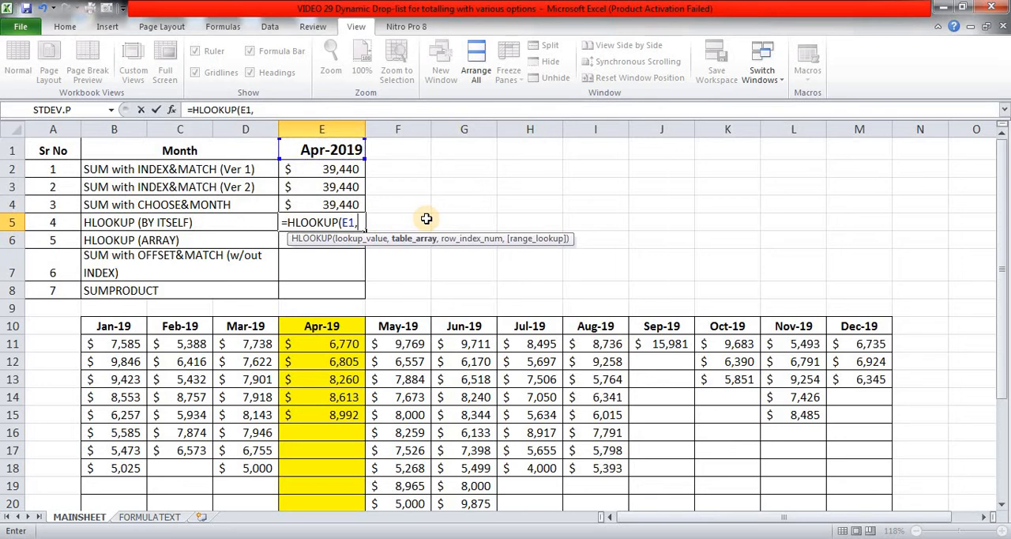
Complete the HLOOKUP in E5 with table array B10:M23, row index 14 and exact match 0, and enter the formula.
{"action": "left_click", "coordinate": [112, 327]}
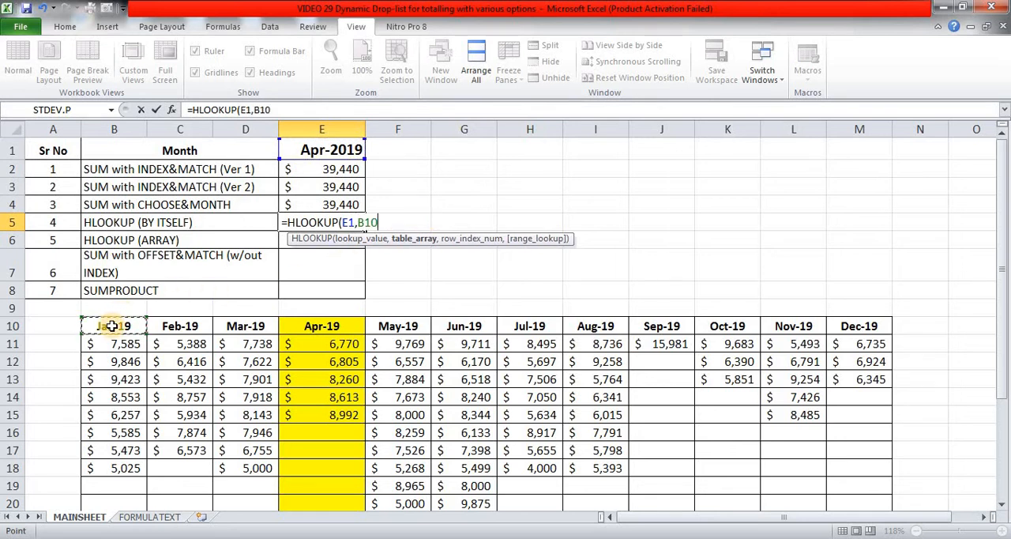
{"action": "left_click_drag", "start_coordinate": [113, 327], "coordinate": [859, 446]}
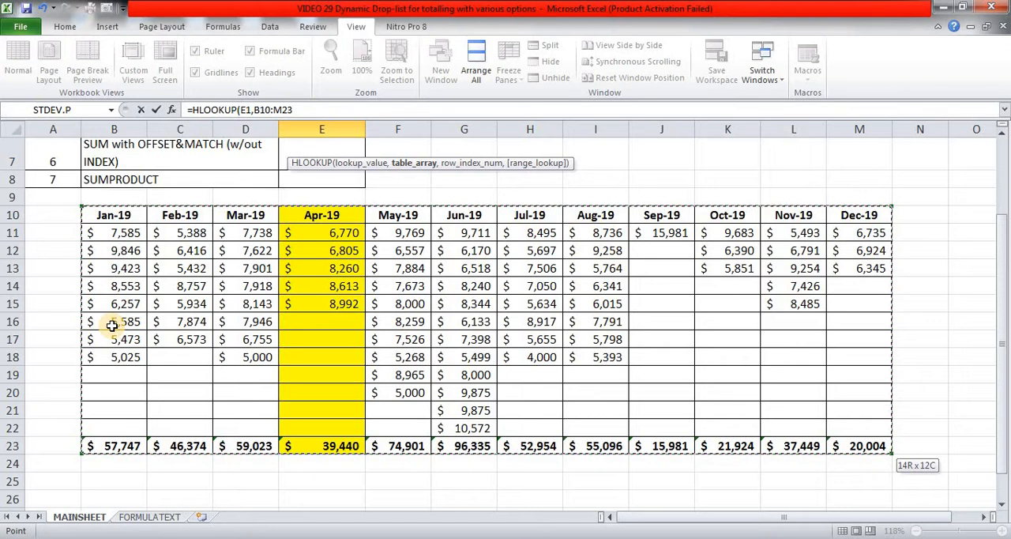
{"action": "type", "text": ",14"}
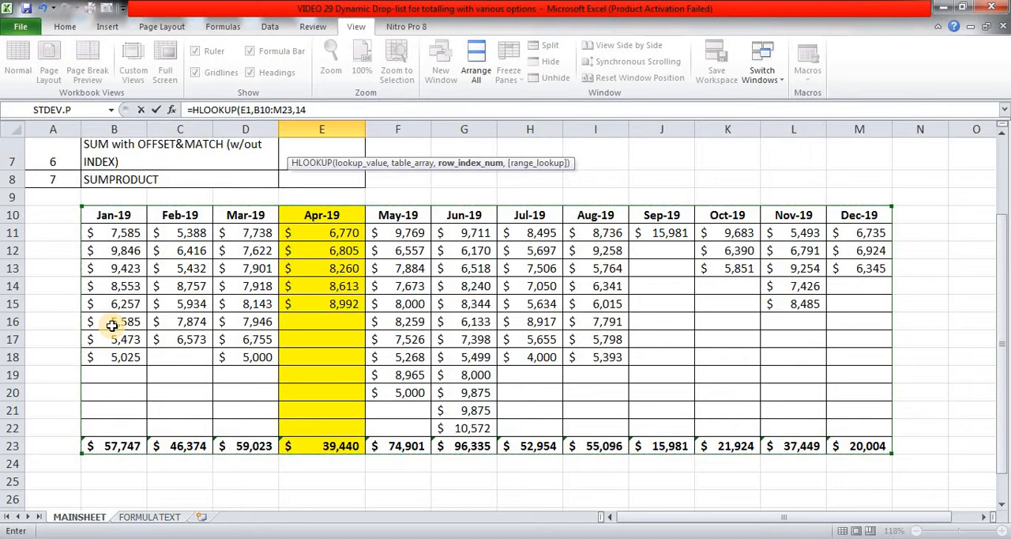
{"action": "type", "text": ",0)"}
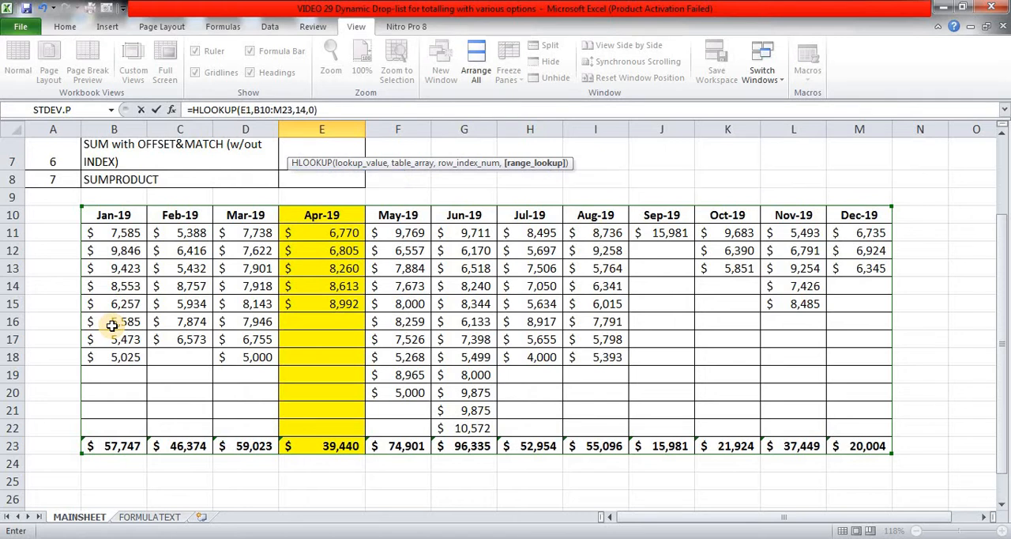
{"action": "key", "text": "Return"}
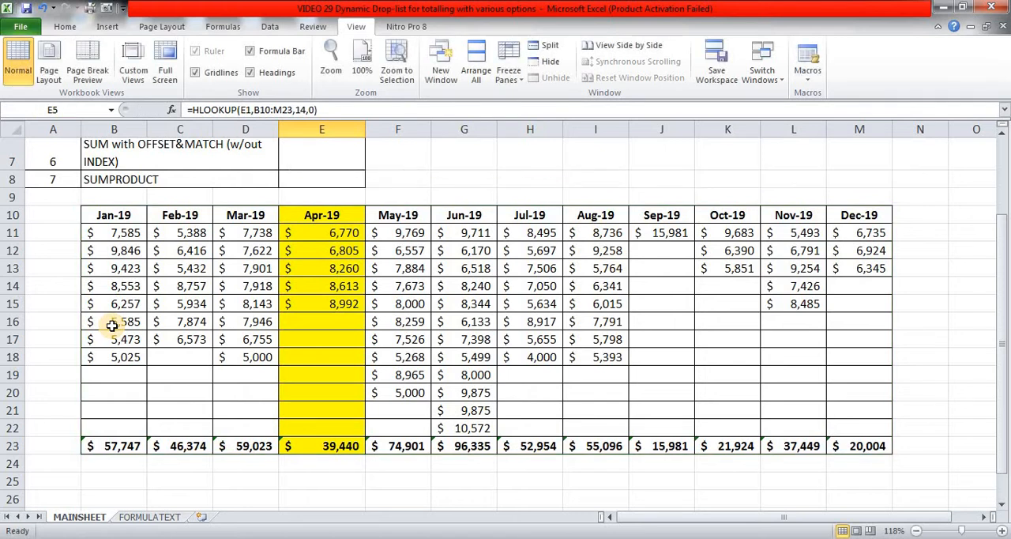
Start an HLOOKUP formula in E6 with E1 as the lookup value.
{"action": "key", "text": "Up"}
{"action": "key", "text": "Up"}
{"action": "key", "text": "Up"}
{"action": "key", "text": "Up"}
{"action": "key", "text": "Up"}
{"action": "key", "text": "Down"}
{"action": "key", "text": "Down"}
{"action": "key", "text": "Down"}
{"action": "key", "text": "Down"}
{"action": "key", "text": "Down"}
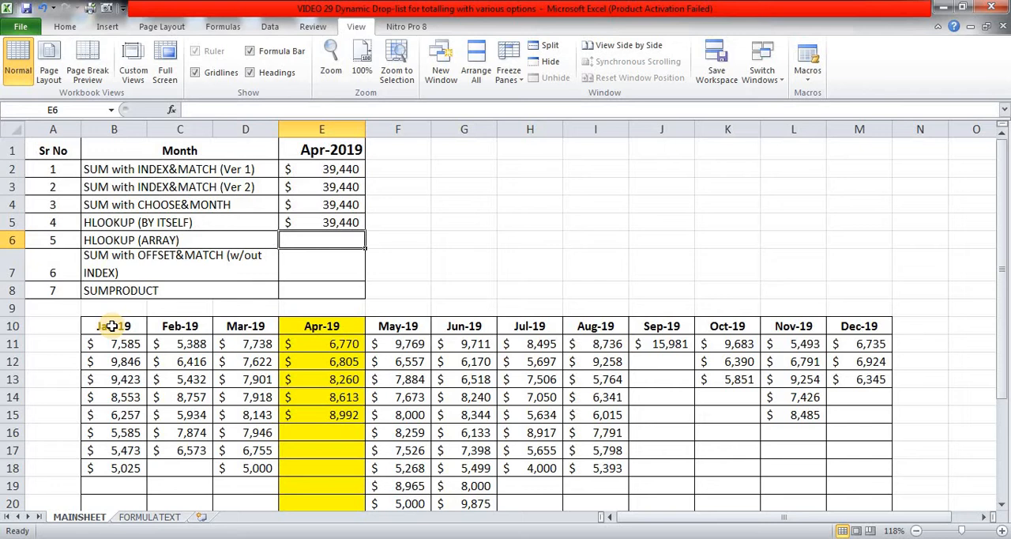
{"action": "type", "text": "="}
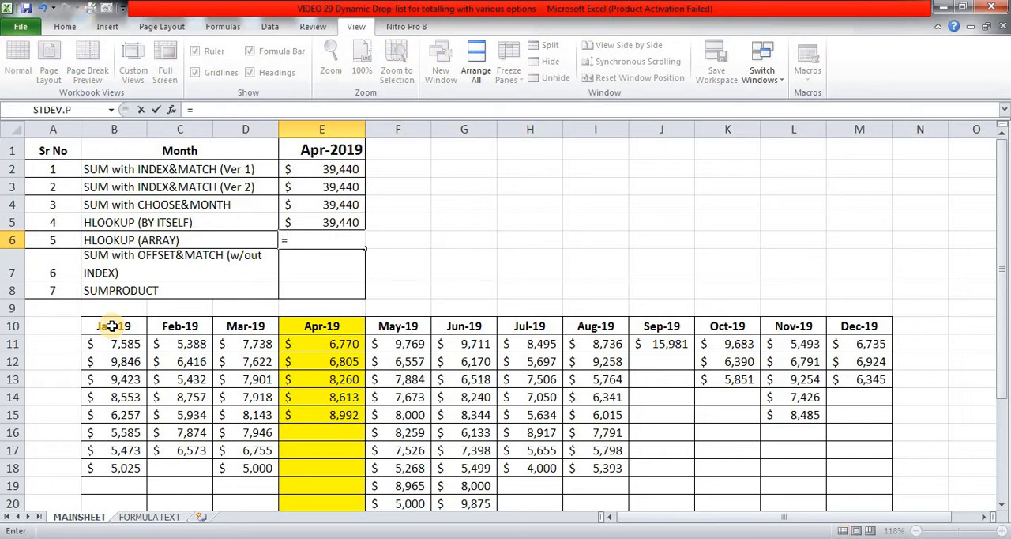
{"action": "type", "text": "hl"}
{"action": "key", "text": "Tab"}
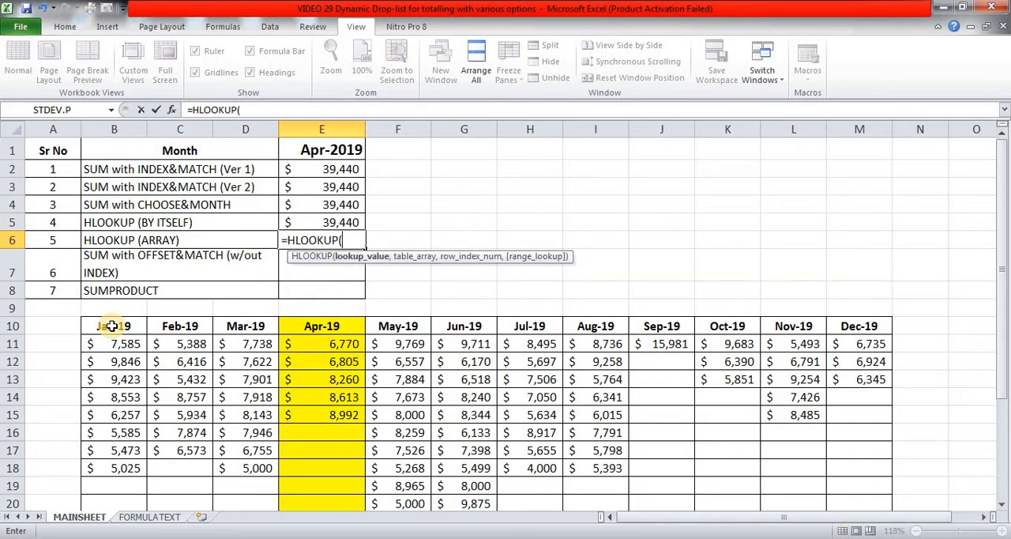
{"action": "key", "text": "Up"}
{"action": "key", "text": "Up"}
{"action": "key", "text": "Up"}
{"action": "key", "text": "Up"}
{"action": "key", "text": "Up"}
{"action": "type", "text": ","}
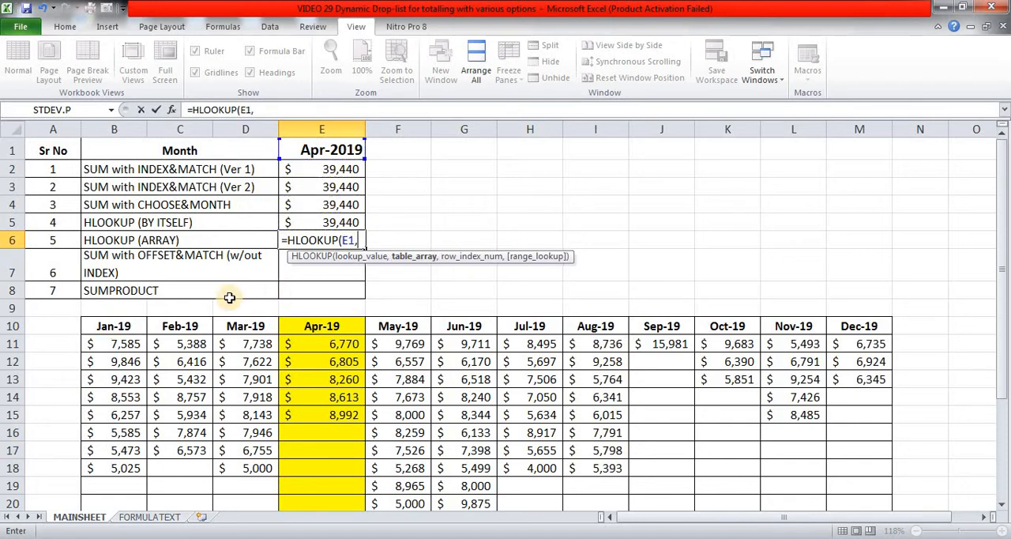
Set the E6 HLOOKUP table array to B10:M22, covering all months without the totals row.
{"action": "left_click", "coordinate": [118, 326]}
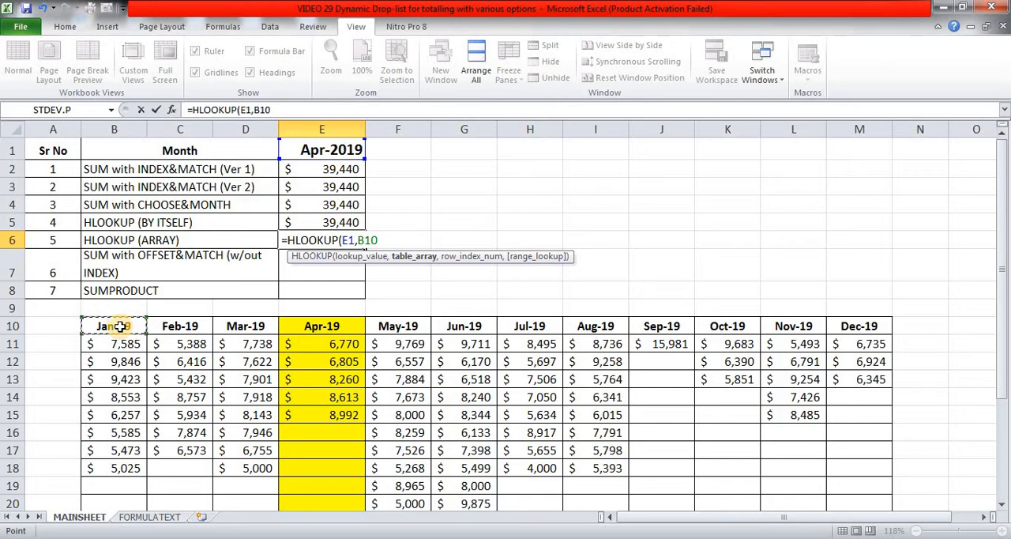
{"action": "key", "text": "shift+Down"}
{"action": "key", "text": "shift+Down"}
{"action": "key", "text": "shift+Down"}
{"action": "key", "text": "shift+Down"}
{"action": "key", "text": "shift+Down"}
{"action": "key", "text": "shift+Down"}
{"action": "key", "text": "shift+Down"}
{"action": "key", "text": "shift+Down"}
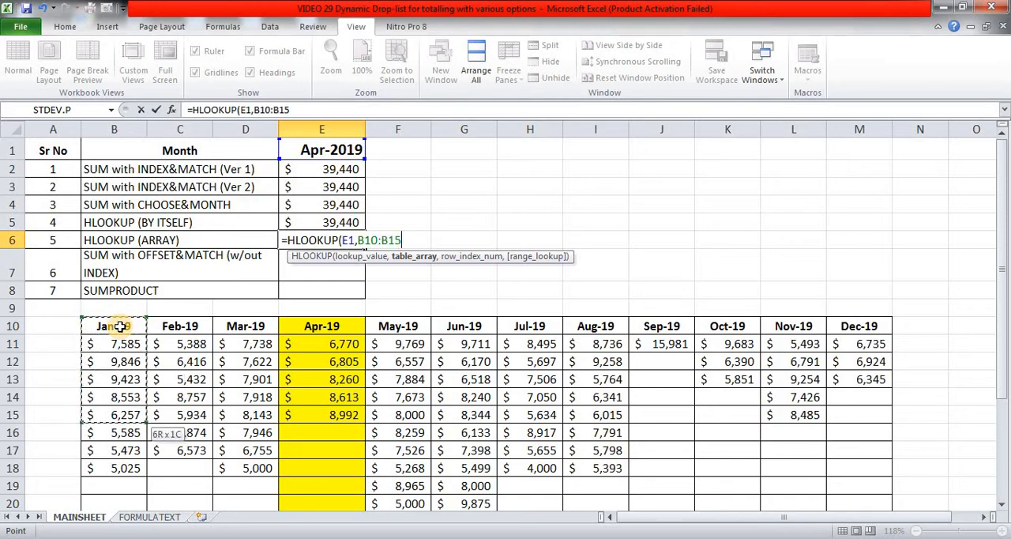
{"action": "key", "text": "shift+Down"}
{"action": "key", "text": "shift+Down"}
{"action": "key", "text": "shift+Down"}
{"action": "key", "text": "shift+Down"}
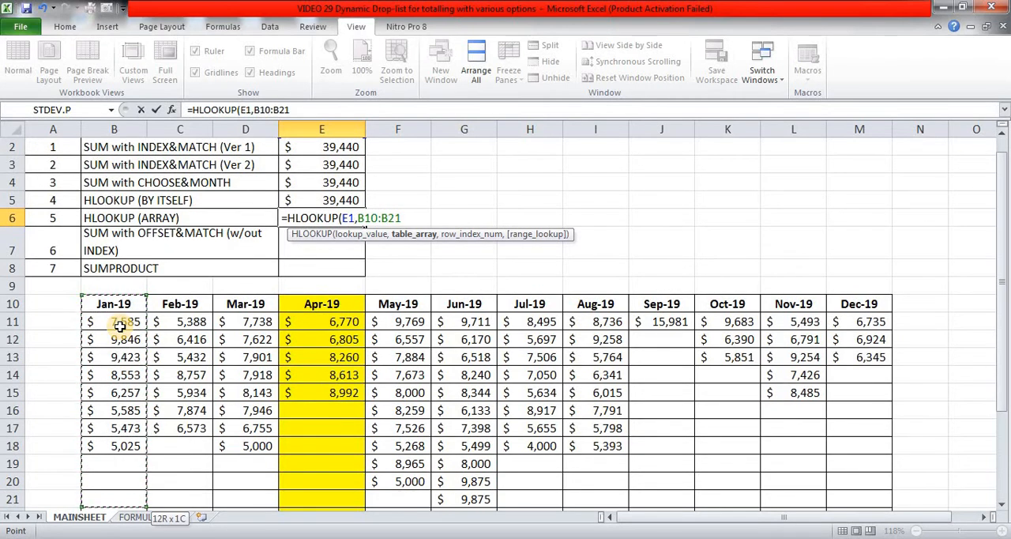
{"action": "key", "text": "shift+Down"}
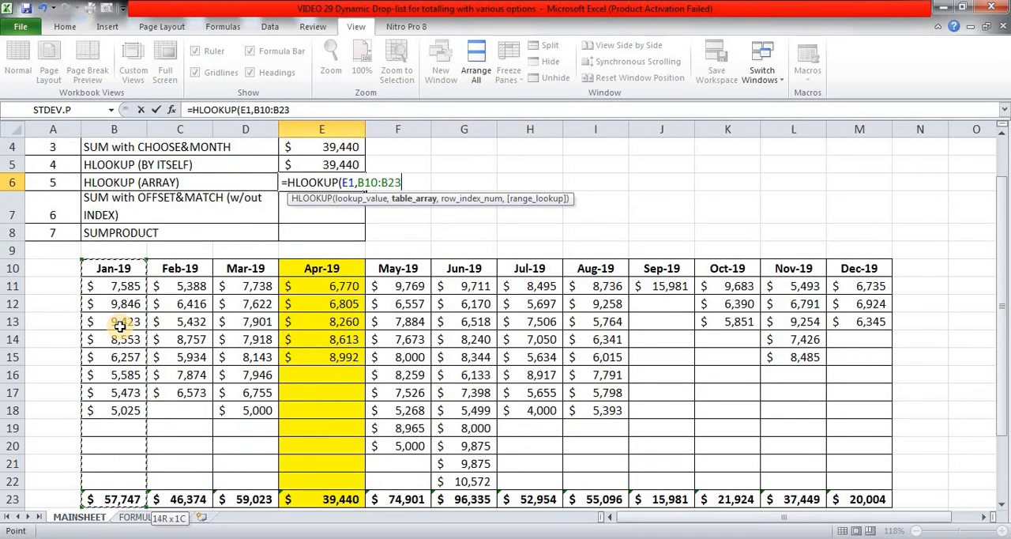
{"action": "key", "text": "shift+Up"}
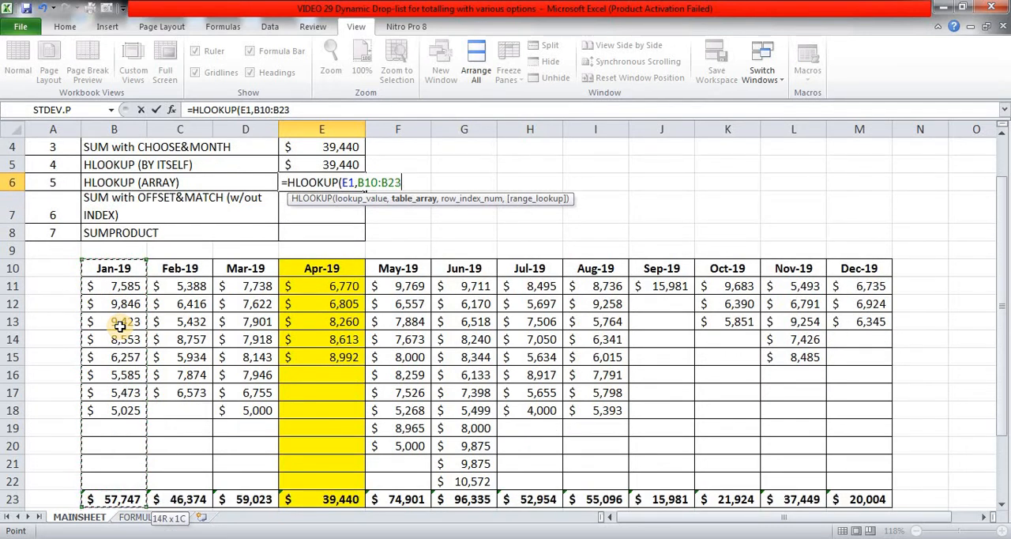
{"action": "key", "text": "shift+Right"}
{"action": "key", "text": "shift+Right"}
{"action": "key", "text": "shift+Left"}
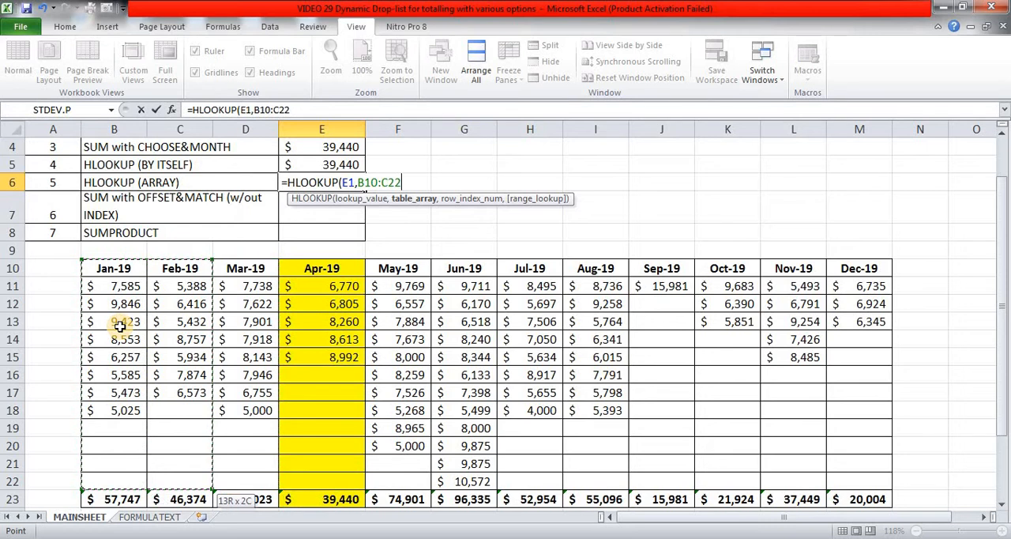
{"action": "key", "text": "shift+Right"}
{"action": "key", "text": "shift+Right"}
{"action": "key", "text": "shift+Right"}
{"action": "key", "text": "shift+Right"}
{"action": "key", "text": "shift+Right"}
{"action": "key", "text": "shift+Right"}
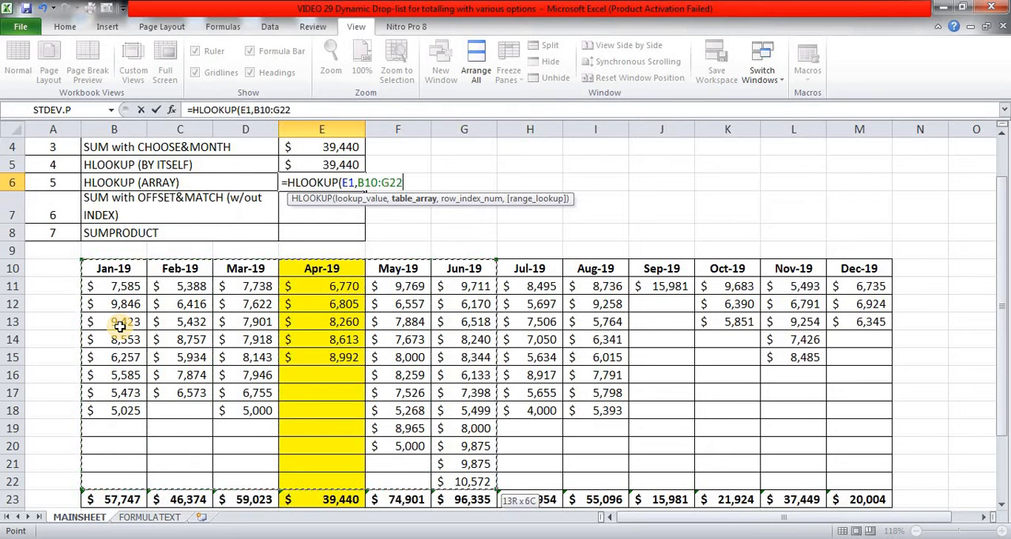
{"action": "key", "text": "shift+Right"}
{"action": "key", "text": "shift+Right"}
{"action": "key", "text": "shift+Right"}
{"action": "key", "text": "shift+Right"}
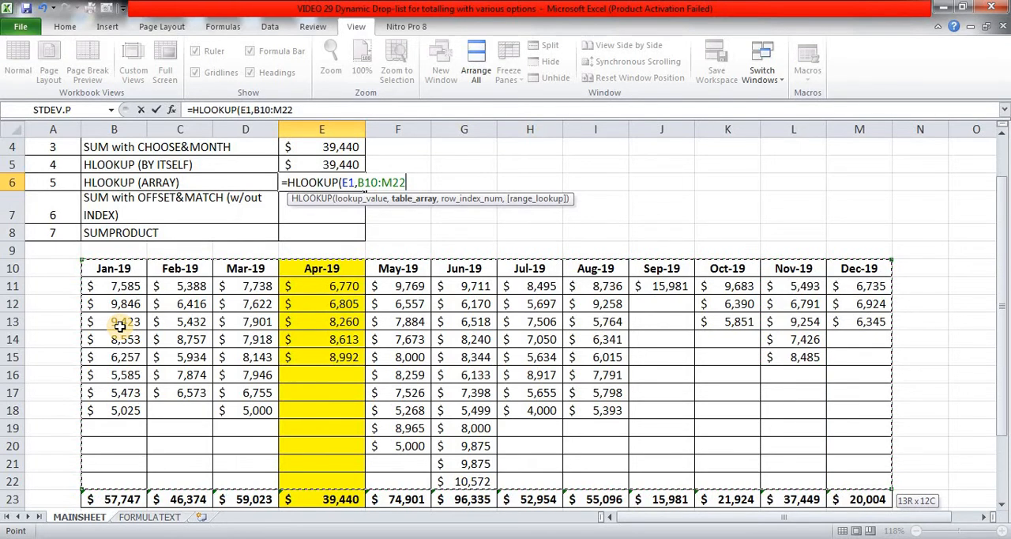
{"action": "type", "text": ","}
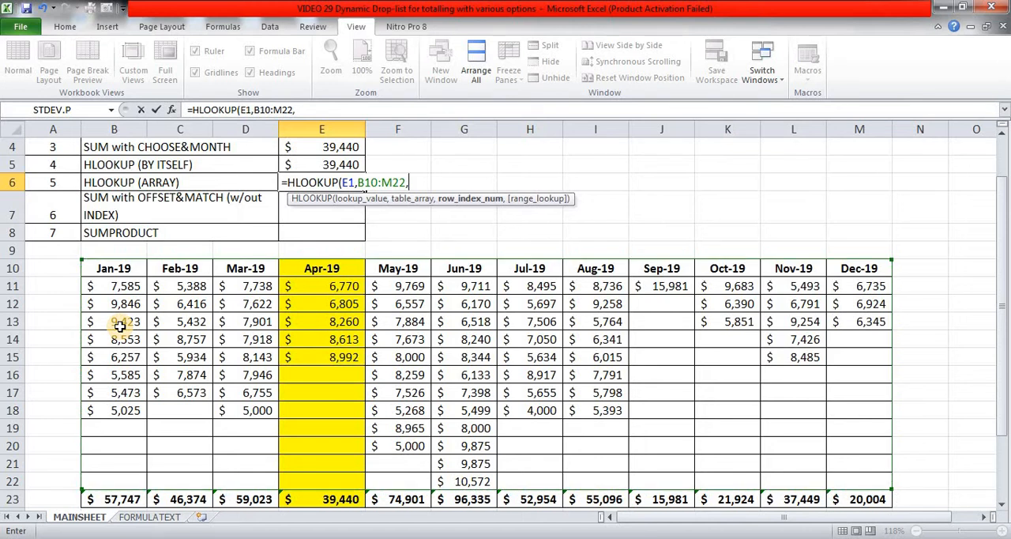
{"action": "type", "text": "{"}
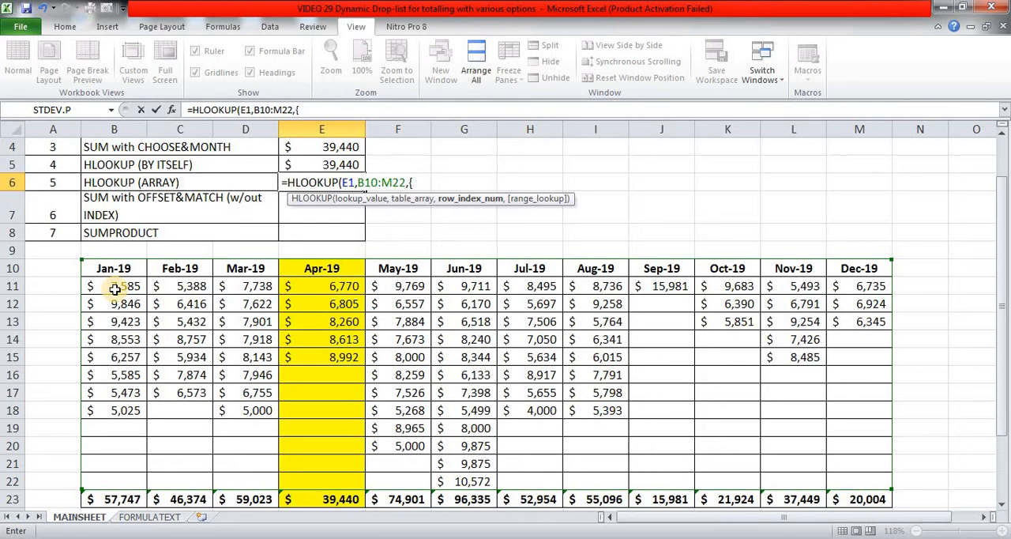
Supply the array constant {2,3,4,5,6,7,8,9,10,11,12,13} as the row index number in the E6 HLOOKUP.
{"action": "type", "text": "2,3,4,5,6,"}
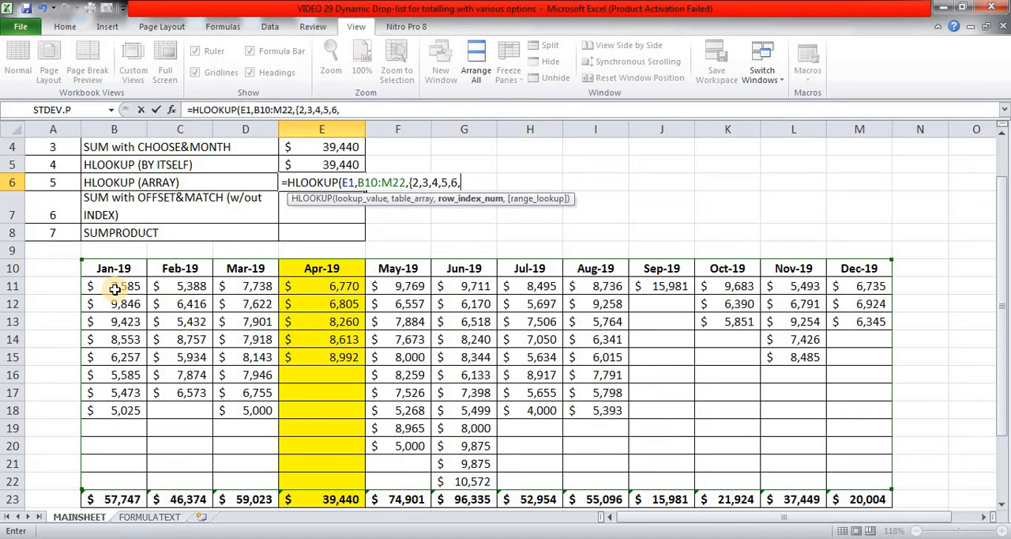
{"action": "type", "text": "7,8,9,10"}
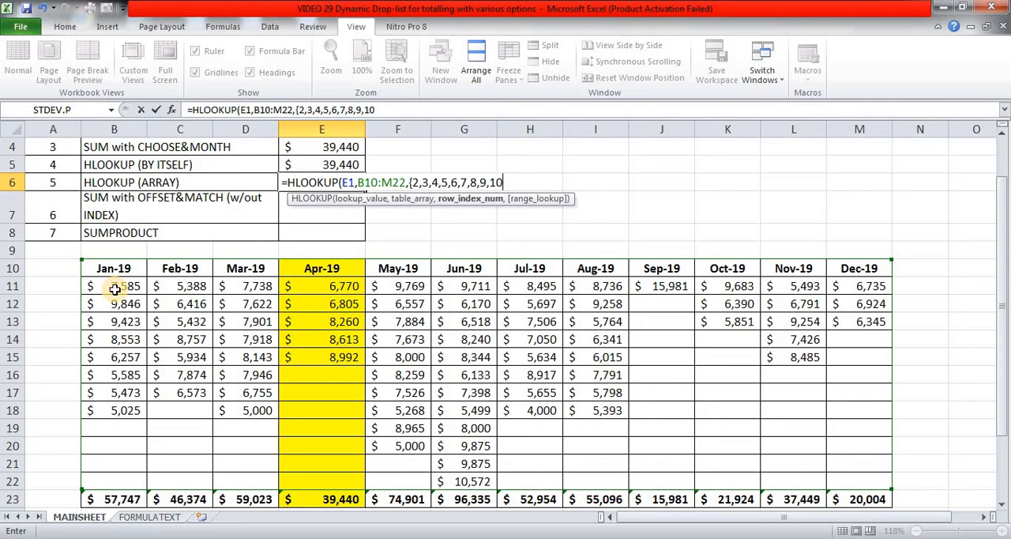
{"action": "type", "text": ",11,12,13"}
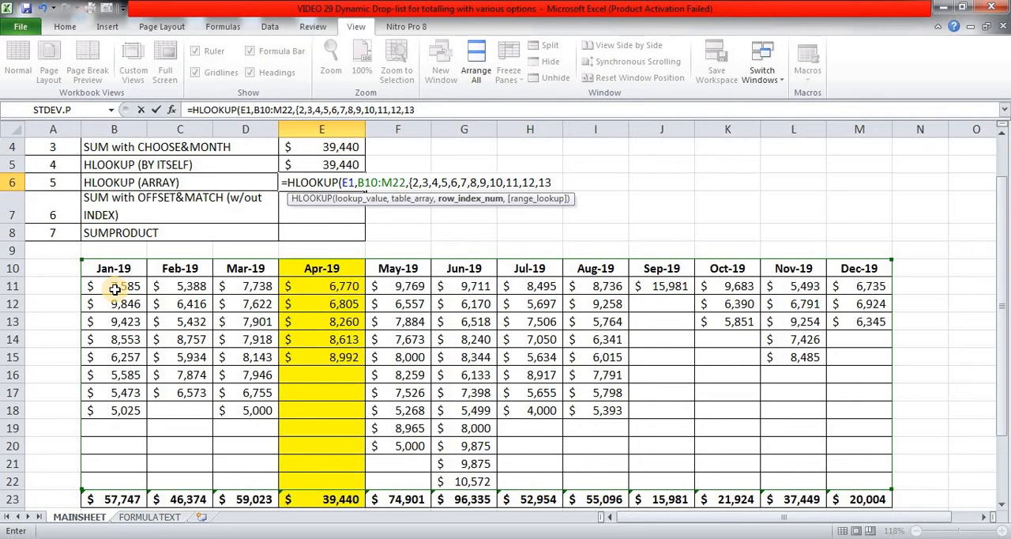
{"action": "type", "text": "},"}
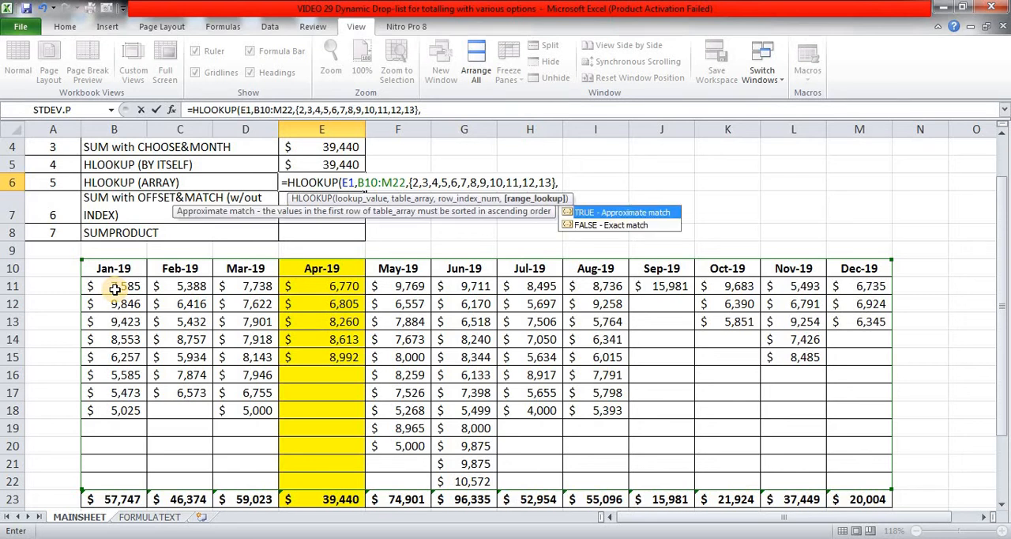
{"action": "type", "text": "0)"}
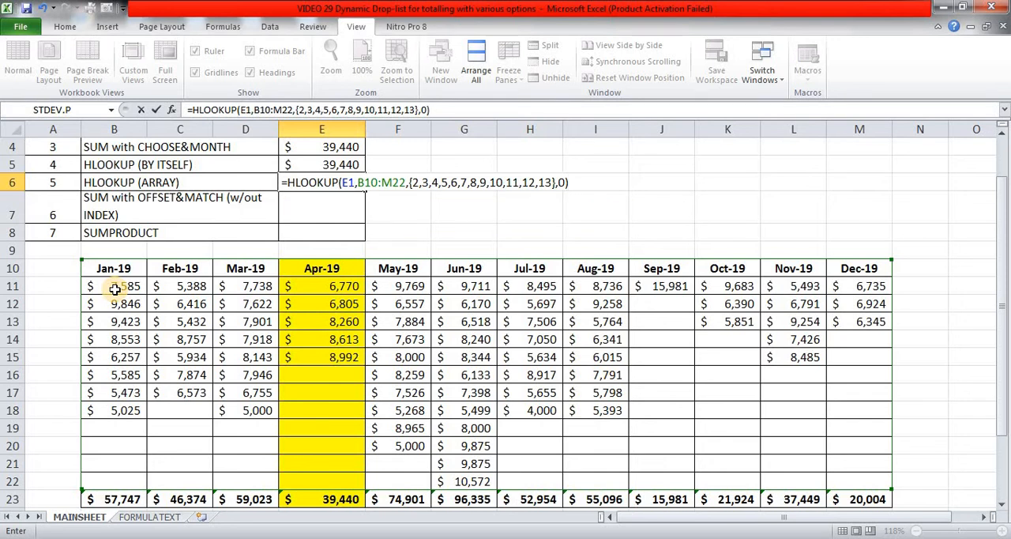
Set the E6 HLOOKUP to exact match with 0, close the function and enter it as an array formula.
{"action": "key", "text": "ctrl+shift+Return"}
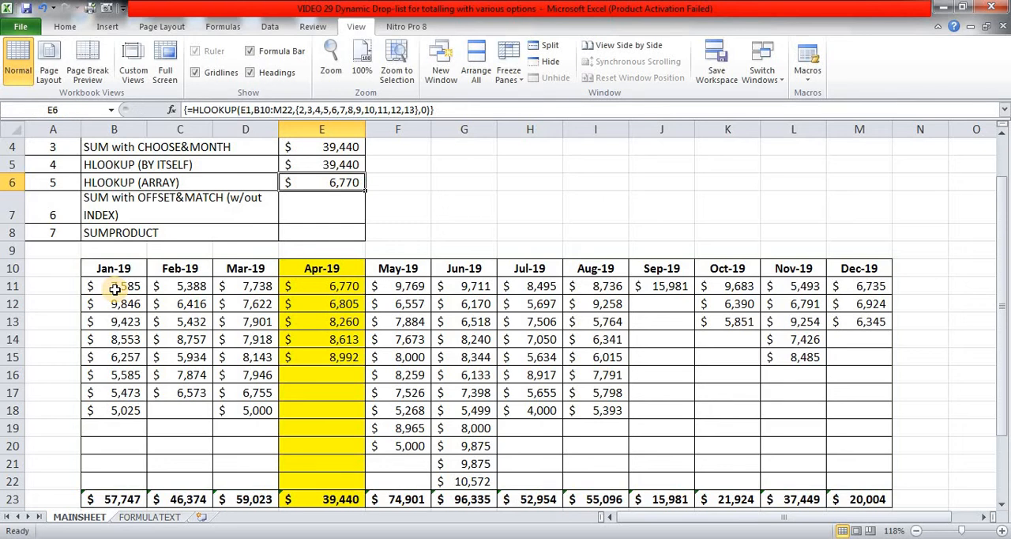
Evaluate the HLOOKUP formula in E6 in place to inspect the array it returns, and restore the original formula.
{"action": "key", "text": "F2"}
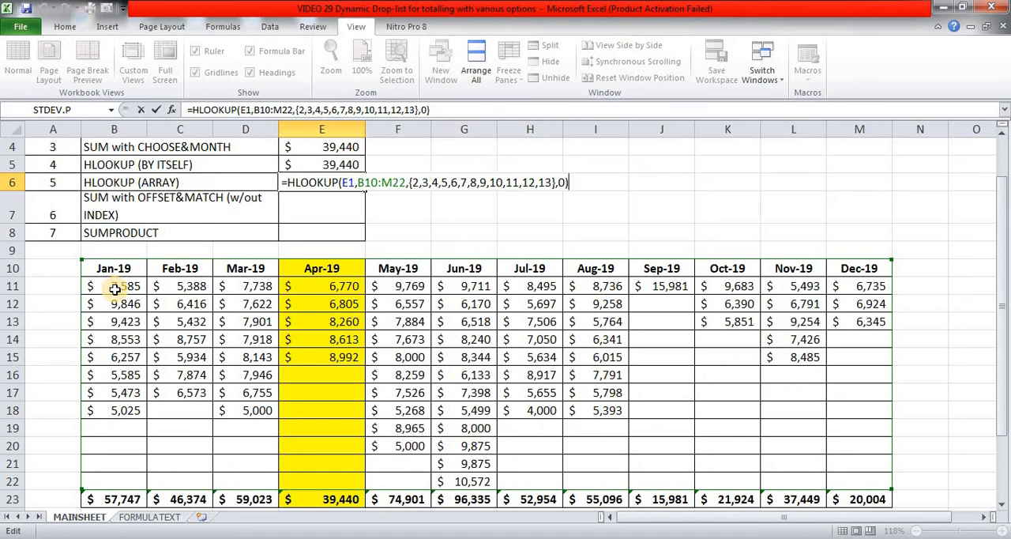
{"action": "key", "text": "F9"}
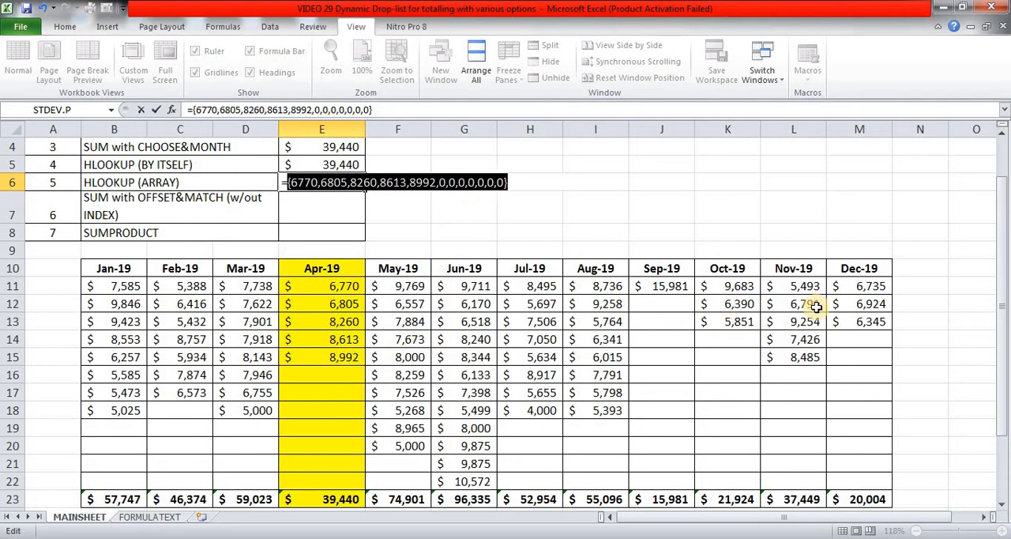
{"action": "key", "text": "ctrl+z"}
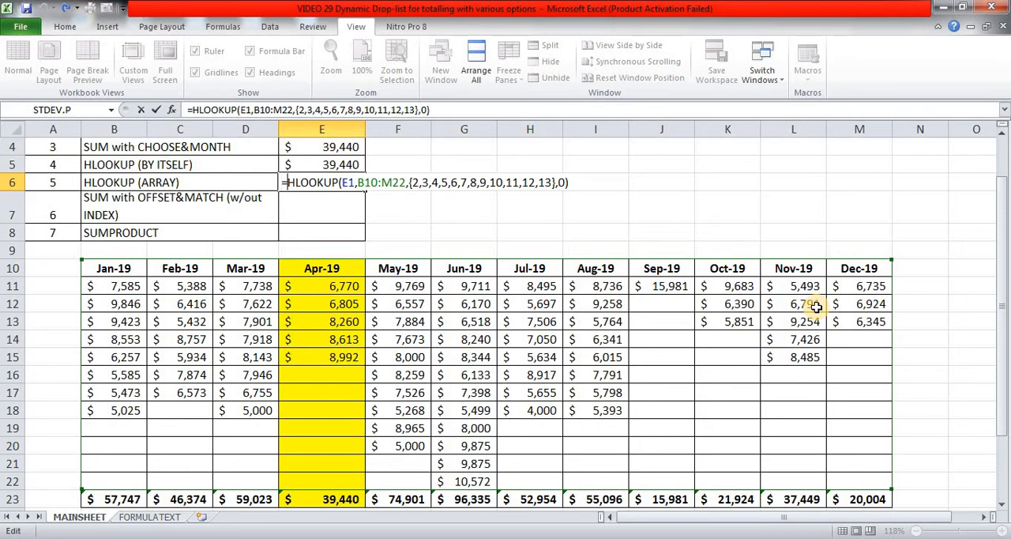
Wrap the HLOOKUP in E6 inside SUM and enter it as an array formula.
{"action": "type", "text": "sum("}
{"action": "key", "text": "End"}
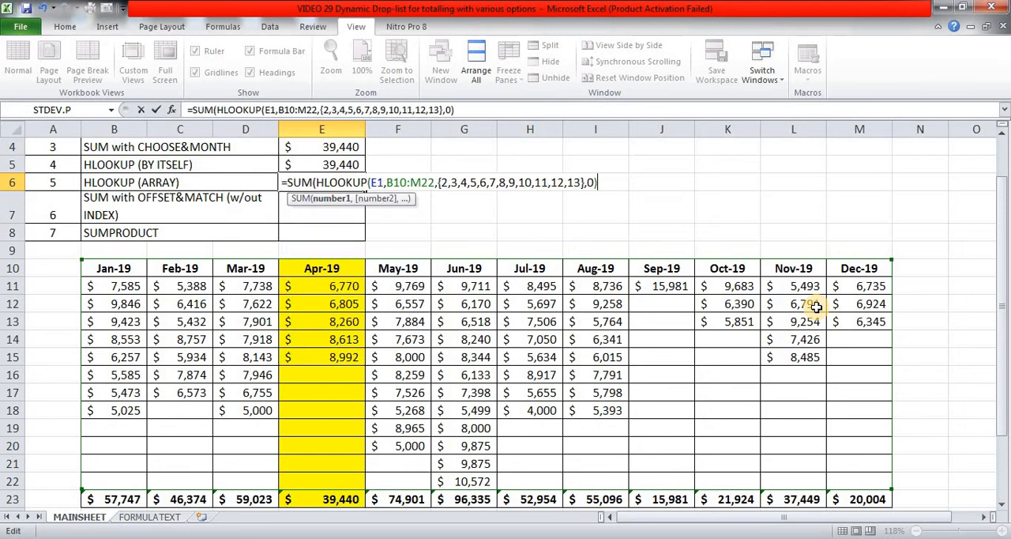
{"action": "type", "text": ")"}
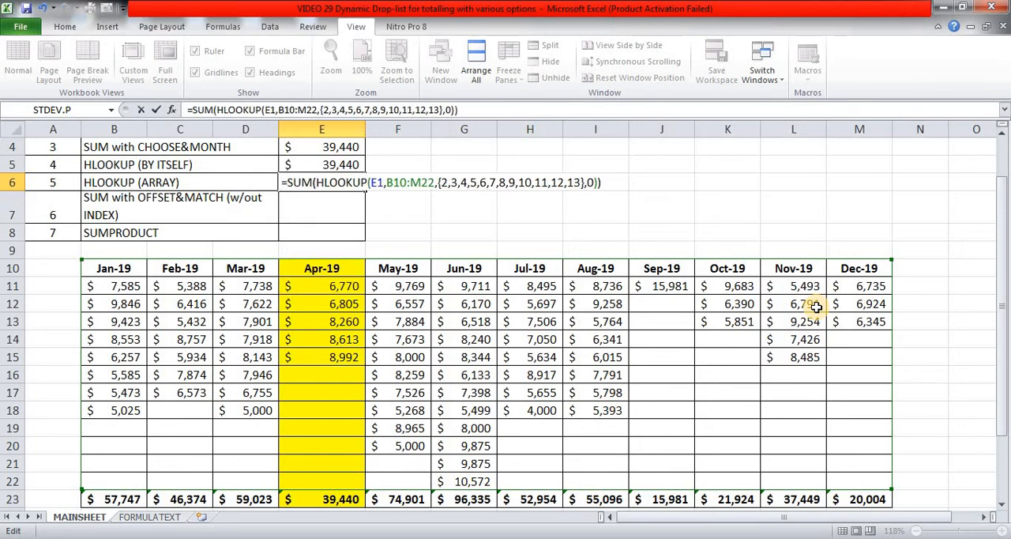
{"action": "key", "text": "ctrl+shift+Return"}
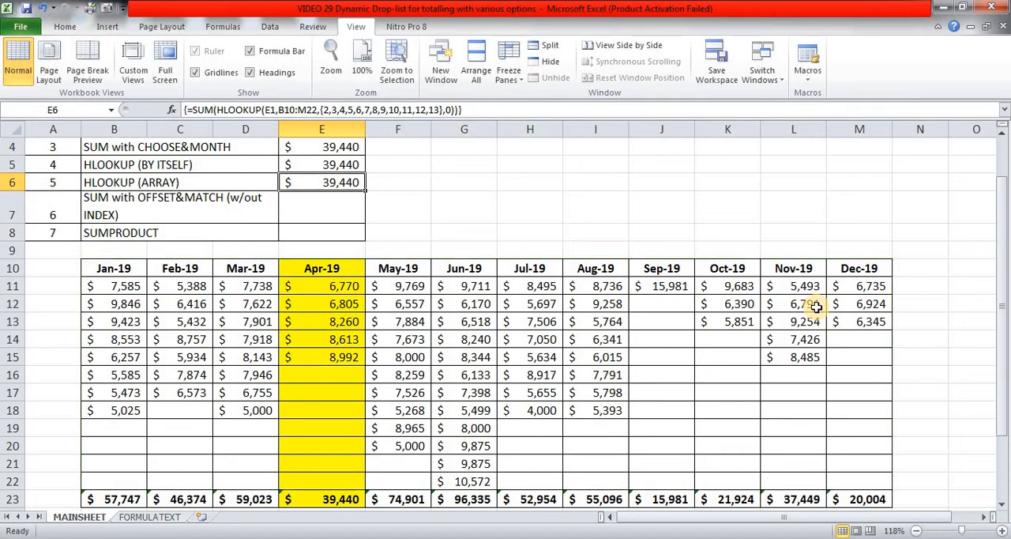
Start an OFFSET formula in E7 with the Jan-19 header cell B10 as the reference.
{"action": "key", "text": "Down"}
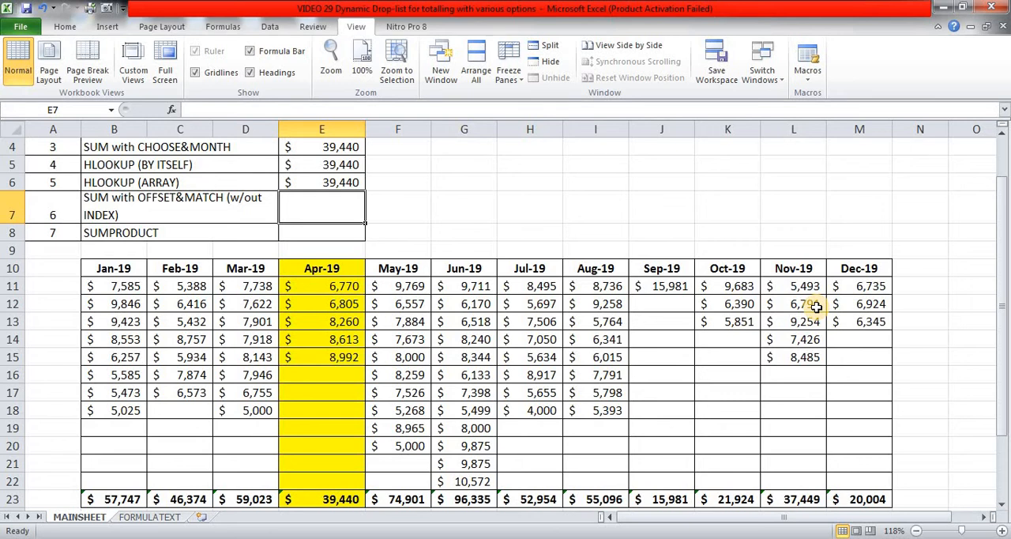
{"action": "type", "text": "=off"}
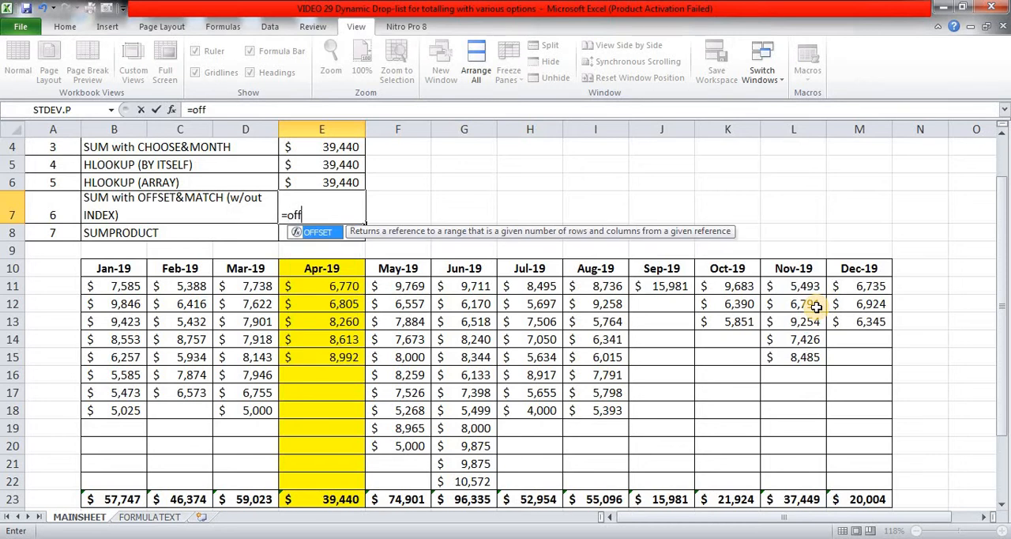
{"action": "key", "text": "Tab"}
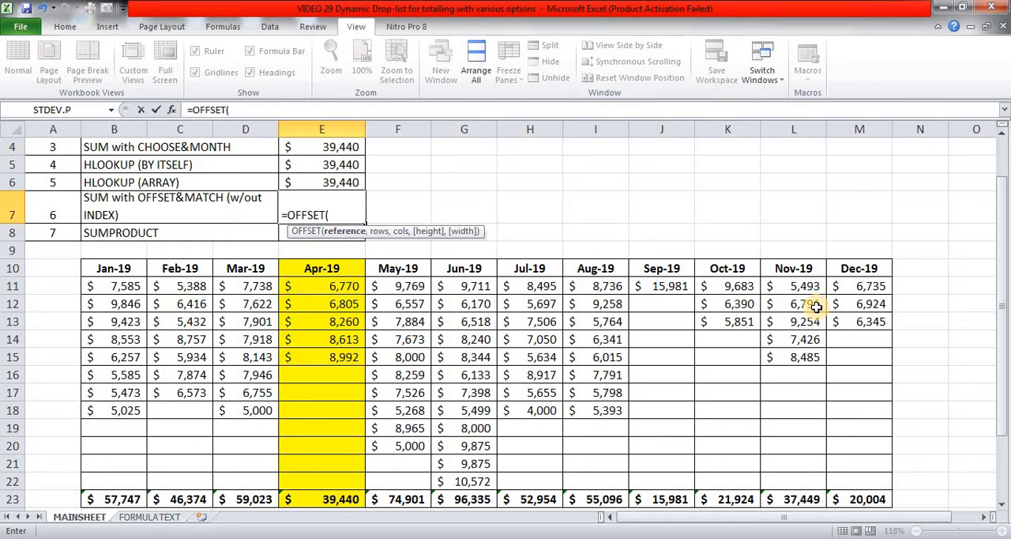
{"action": "key", "text": "Down"}
{"action": "key", "text": "Down"}
{"action": "key", "text": "Down"}
{"action": "key", "text": "Left"}
{"action": "key", "text": "Left"}
{"action": "key", "text": "Left"}
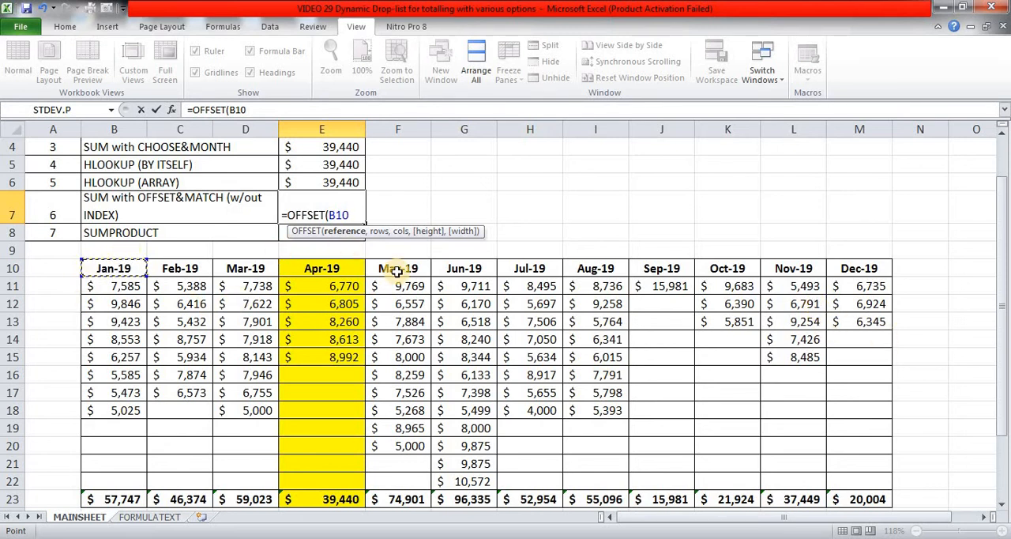
Set the OFFSET rows argument in E7 to 1 and add MATCH(E1,mon,0) with exact match as its columns argument.
{"action": "type", "text": ","}
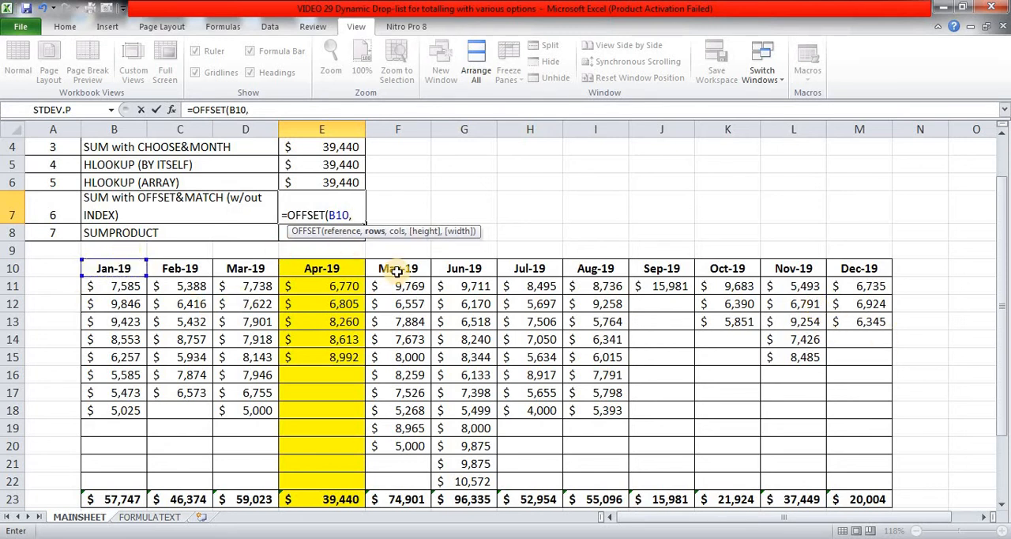
{"action": "type", "text": "1,mat"}
{"action": "key", "text": "Tab"}
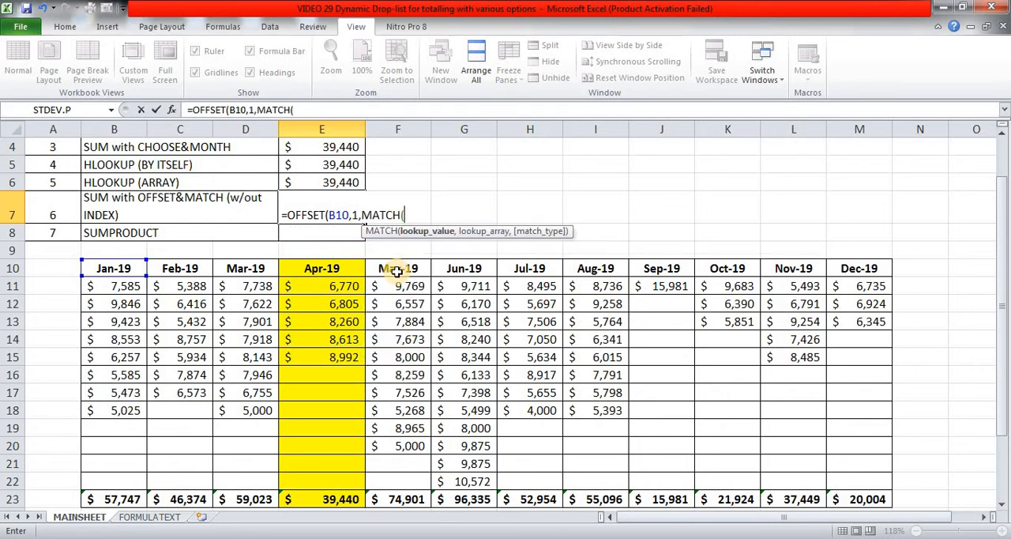
{"action": "scroll", "coordinate": [397, 270], "scroll_direction": "up", "scroll_amount": 1}
{"action": "left_click", "coordinate": [345, 148]}
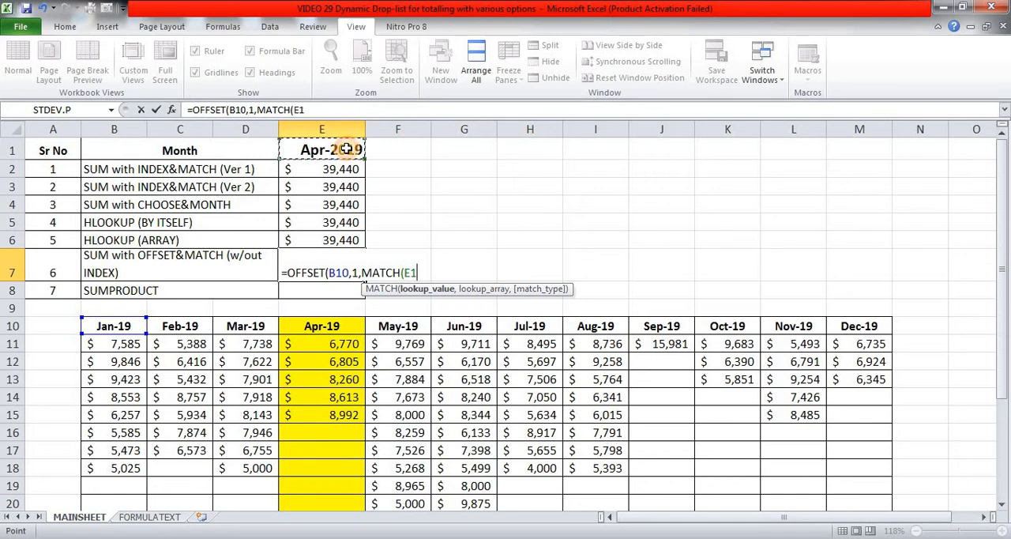
{"action": "type", "text": ","}
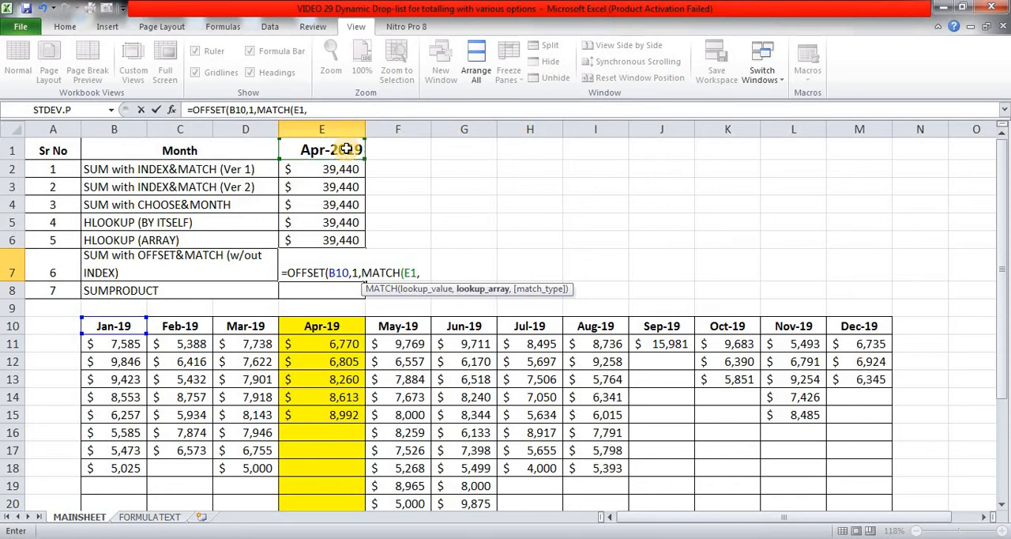
{"action": "type", "text": "mon"}
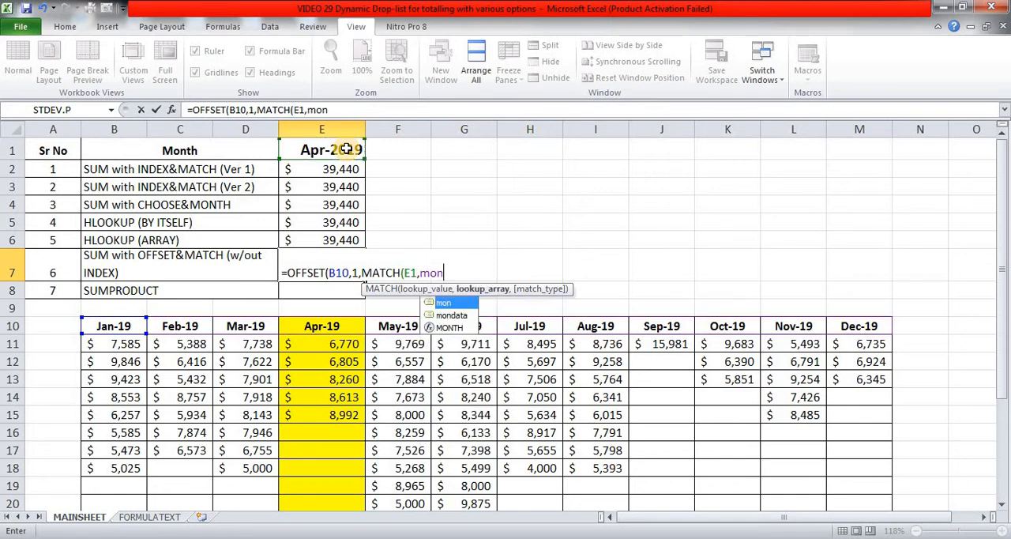
{"action": "type", "text": ","}
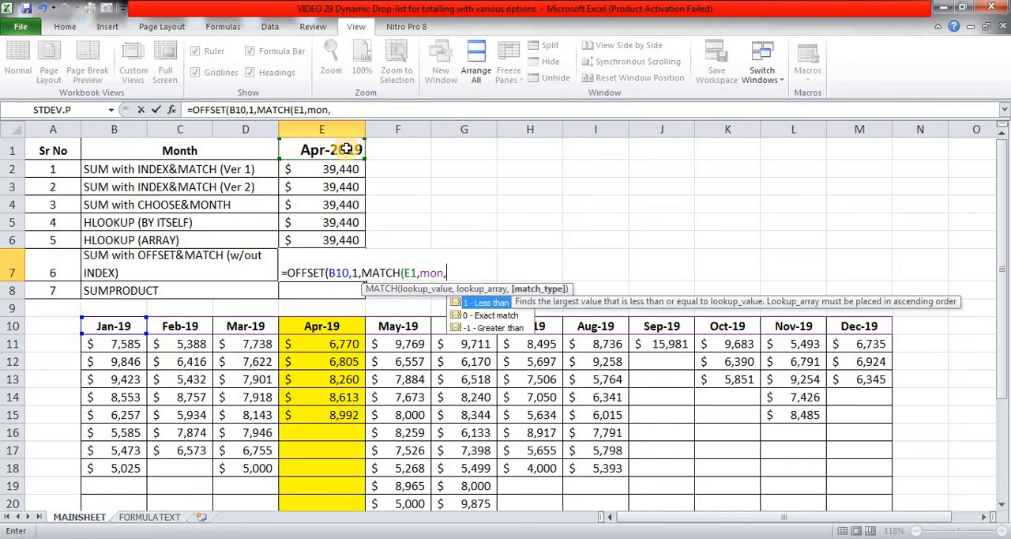
{"action": "type", "text": "0)"}
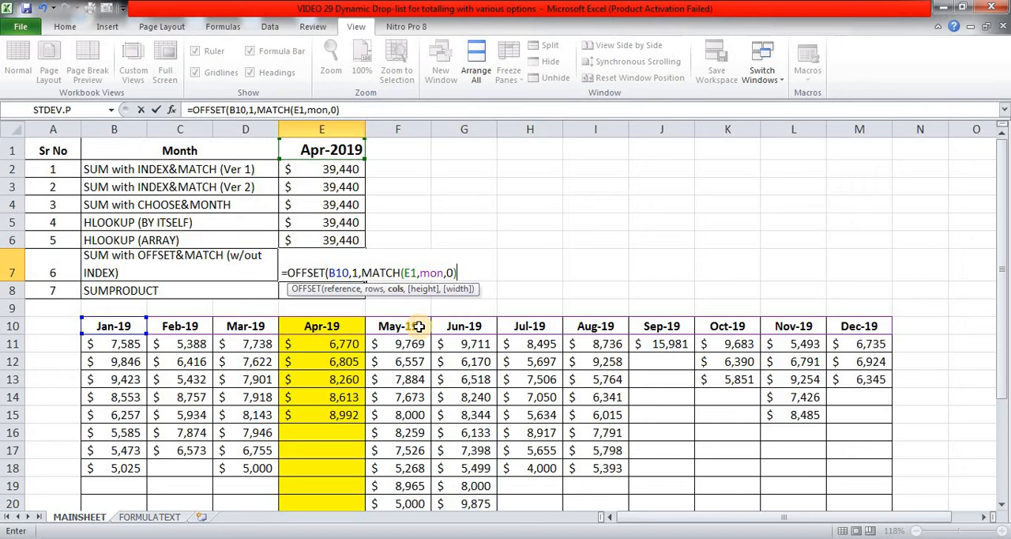
Subtract 1 from the MATCH, set the OFFSET height to 12 and width to 1, and enter the formula in E7.
{"action": "type", "text": "-1,"}
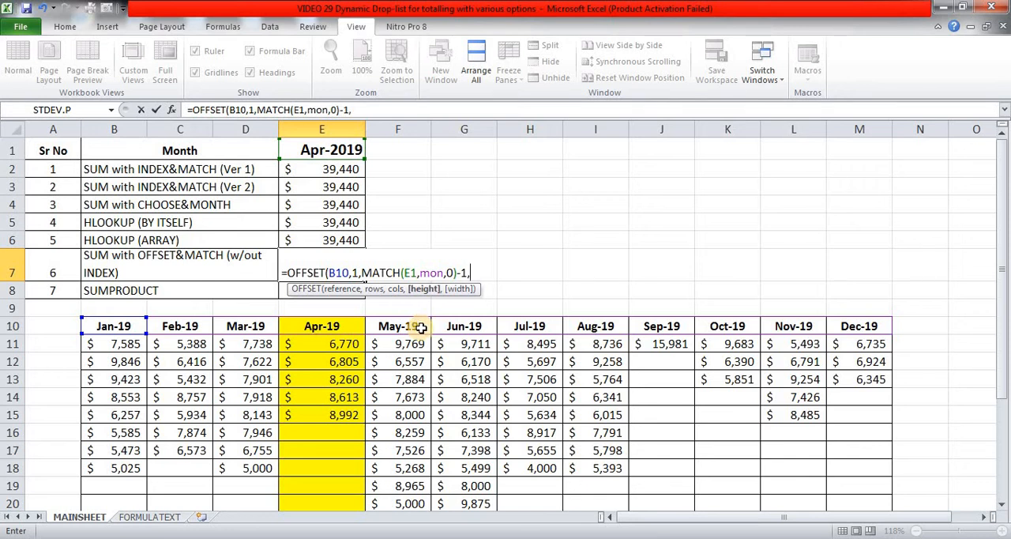
{"action": "type", "text": "12,"}
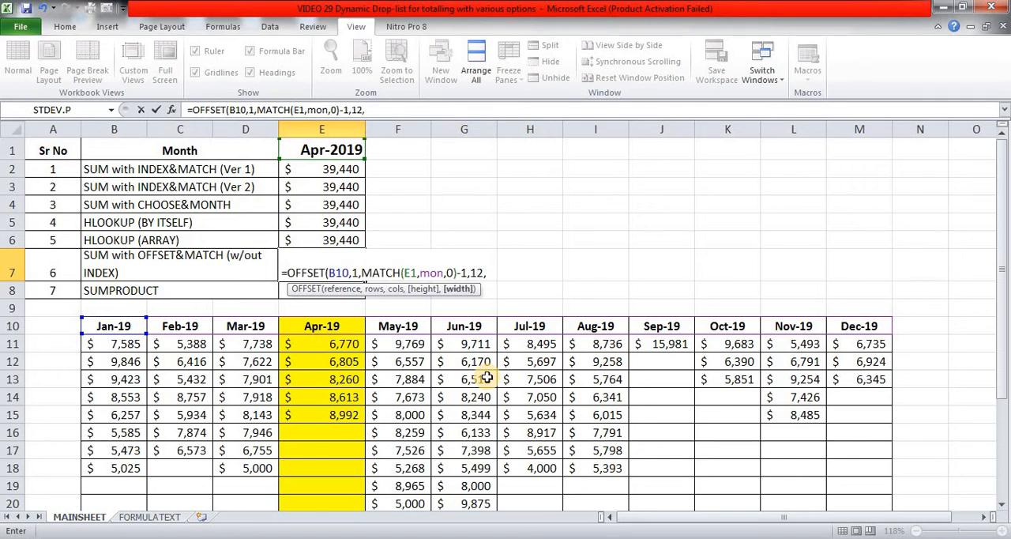
{"action": "type", "text": "1)"}
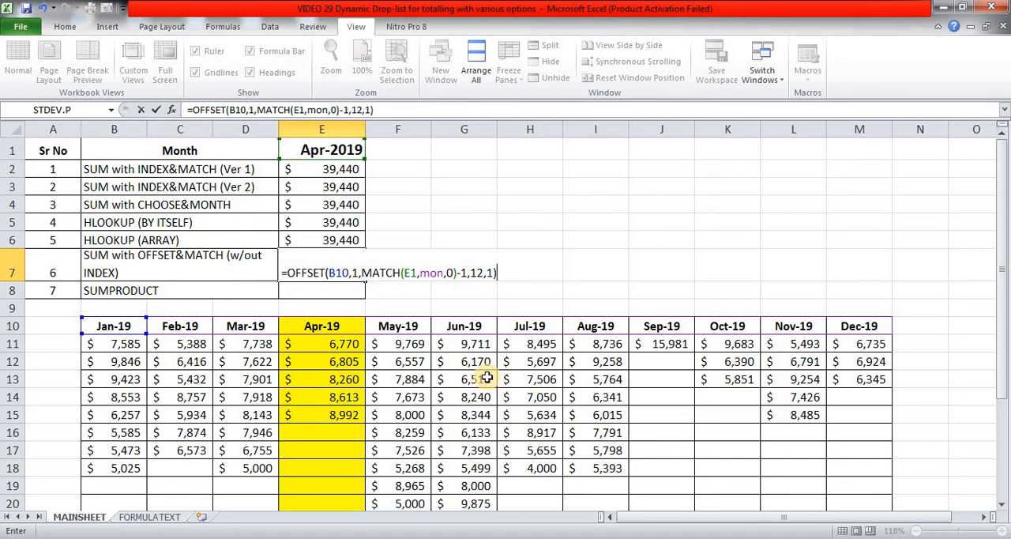
{"action": "key", "text": "ctrl+Return"}
Wrap the OFFSET formula in E7 inside SUM and enter it.
{"action": "key", "text": "F2"}
{"action": "key", "text": "Home"}
{"action": "key", "text": "Right"}
{"action": "type", "text": "sum"}
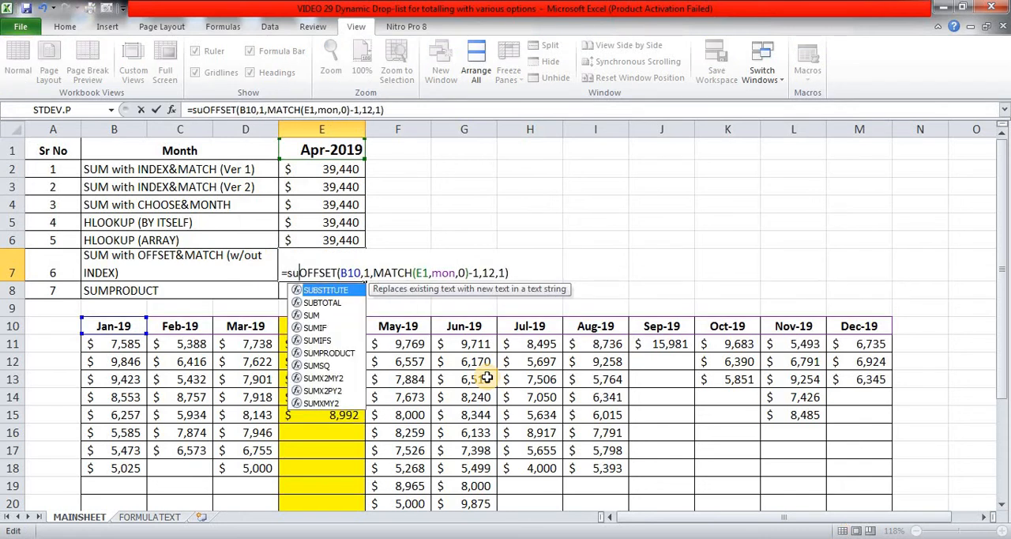
{"action": "key", "text": "Tab"}
{"action": "key", "text": "End"}
{"action": "type", "text": ")"}
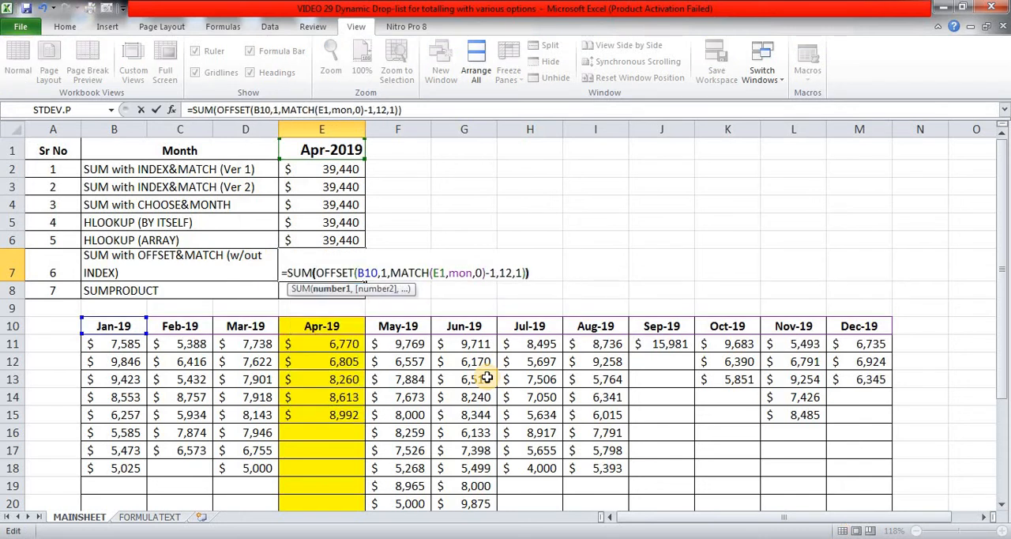
{"action": "key", "text": "ctrl+Return"}
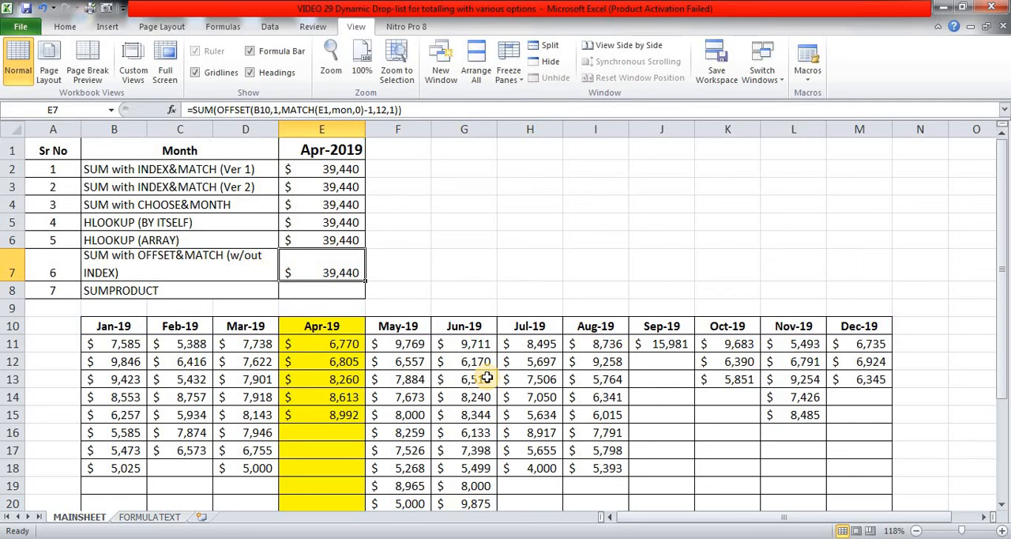
Start a SUMPRODUCT formula in E8 with --(mon=E1) as its first array.
{"action": "key", "text": "Down"}
{"action": "type", "text": "=sumpro"}
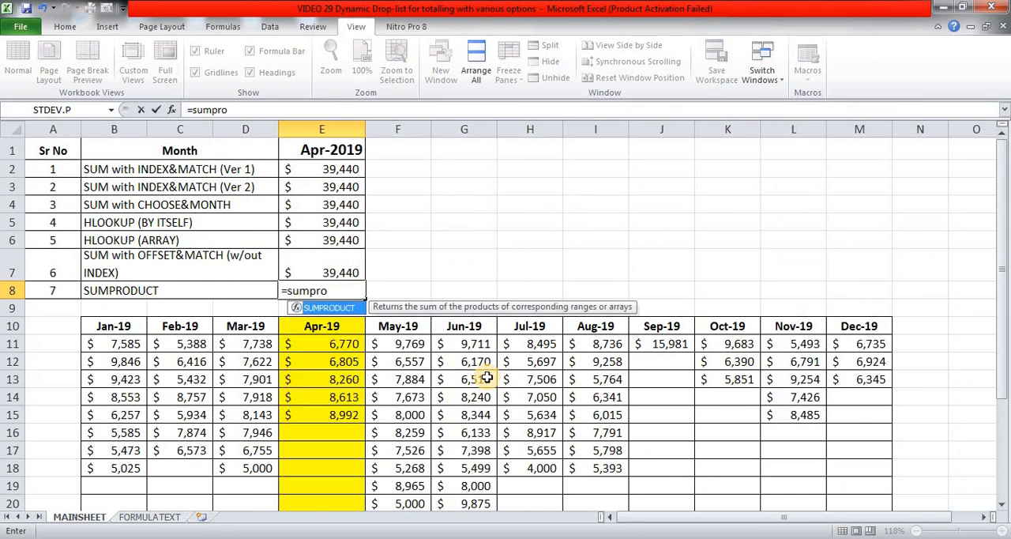
{"action": "key", "text": "Tab"}
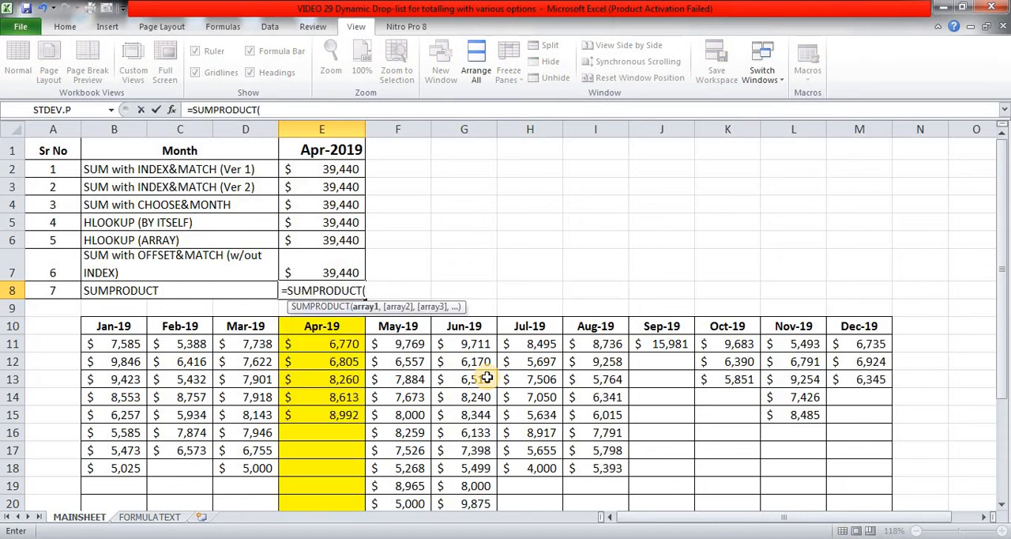
{"action": "type", "text": "--("}
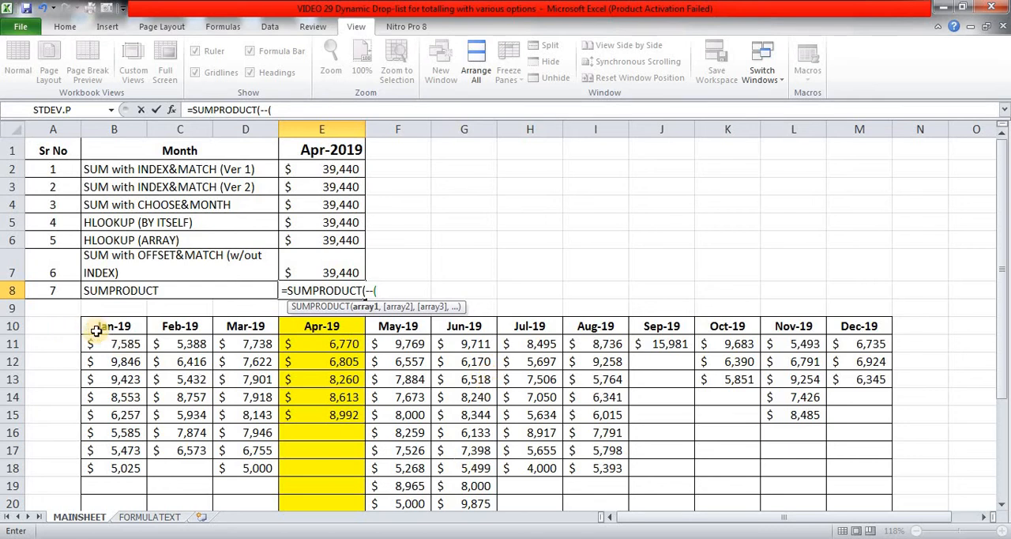
{"action": "type", "text": "mon"}
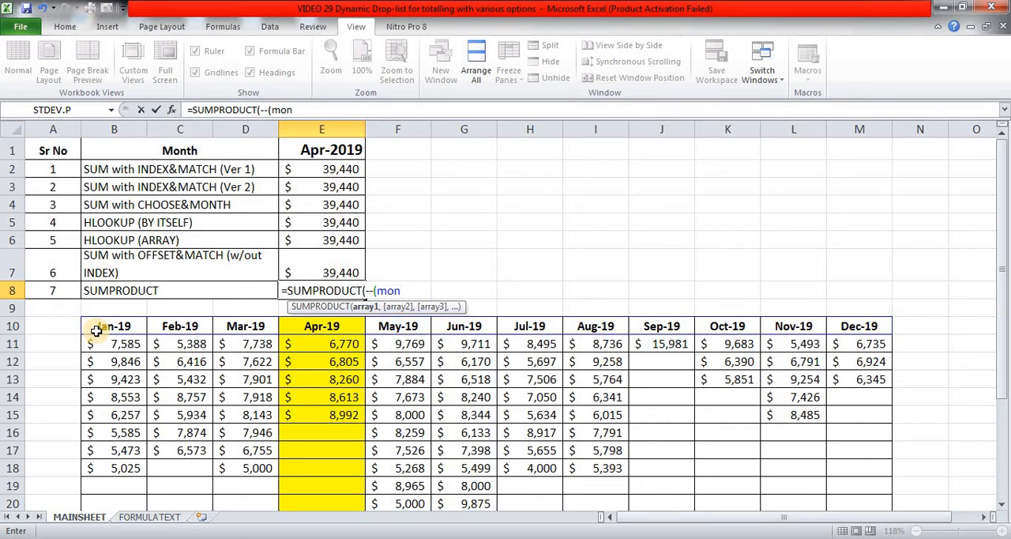
{"action": "type", "text": "="}
{"action": "left_click", "coordinate": [314, 149]}
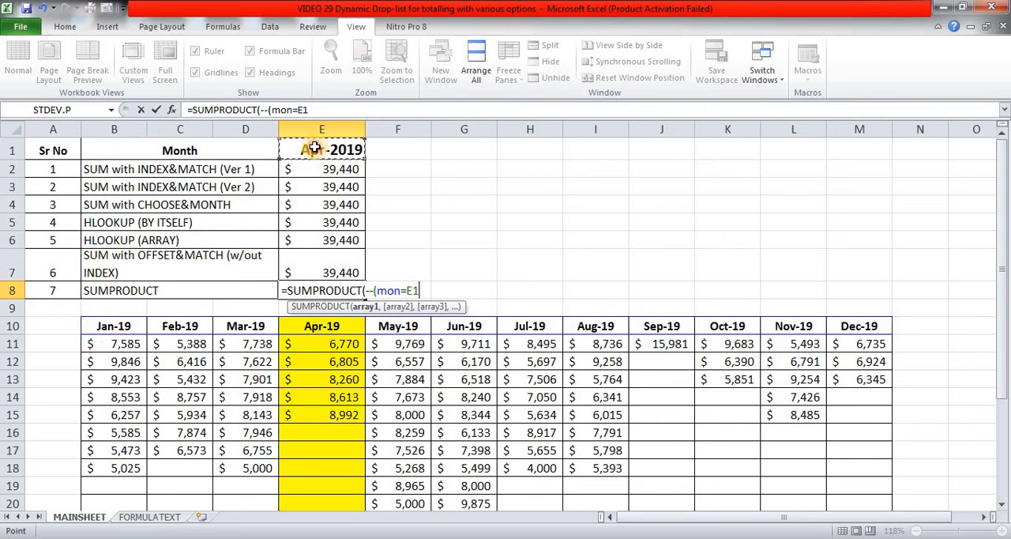
{"action": "type", "text": ")"}
Evaluate the --(mon=E1) argument in place to inspect its array, and restore the original expression.
{"action": "left_click_drag", "start_coordinate": [260, 112], "coordinate": [318, 111]}
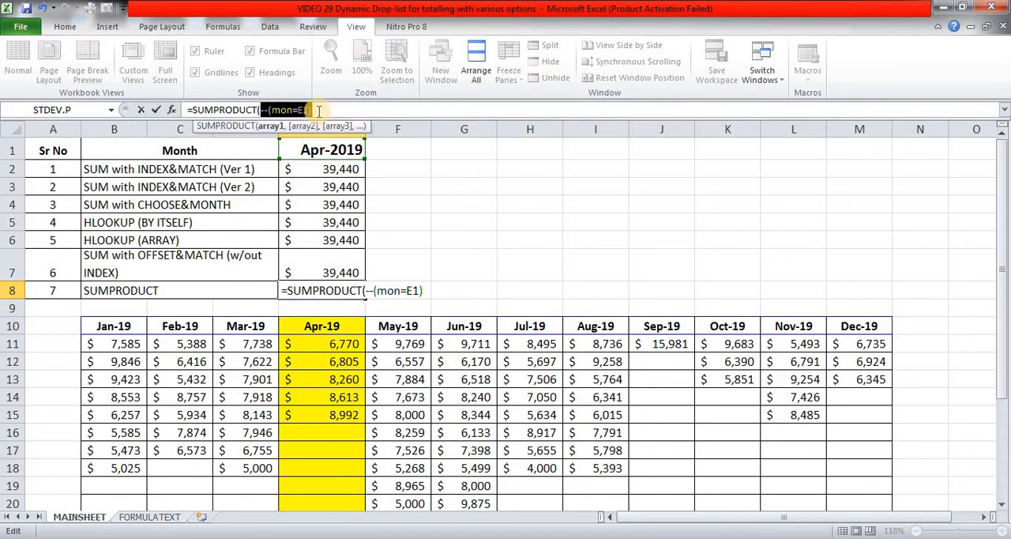
{"action": "key", "text": "F9"}
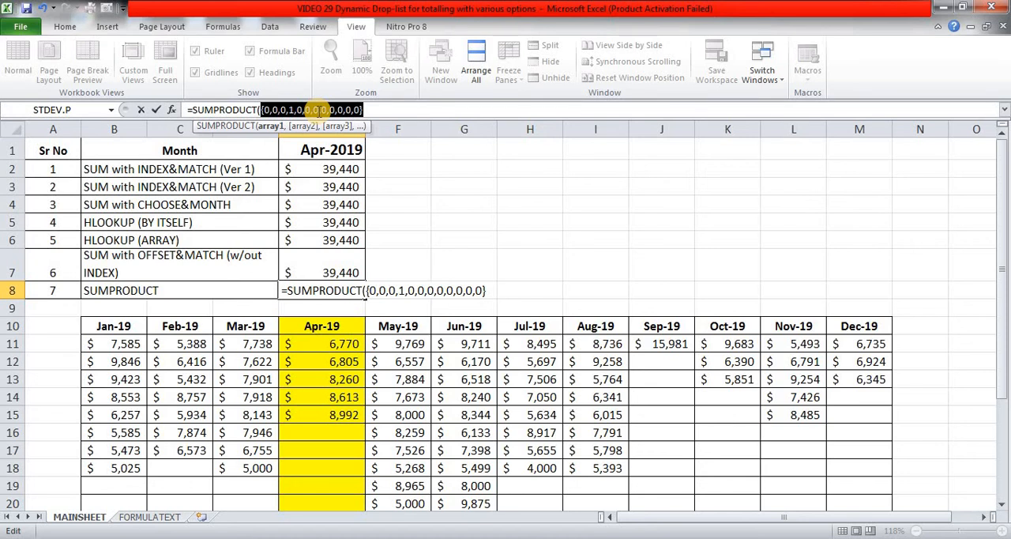
{"action": "key", "text": "ctrl+z"}
{"action": "left_click", "coordinate": [319, 111]}
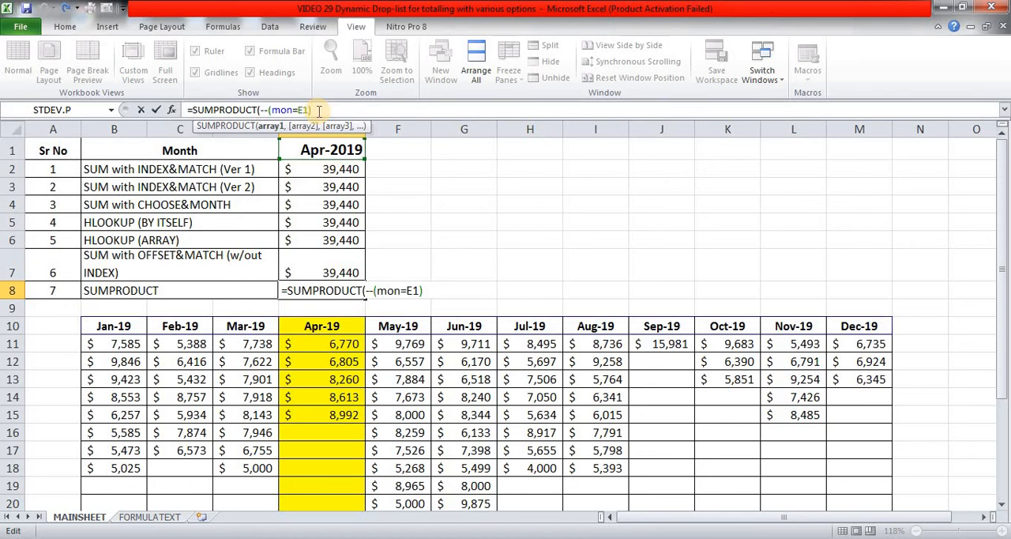
Add the monthly totals B23:M23 as the second SUMPRODUCT array and enter the formula in E8.
{"action": "type", "text": ","}
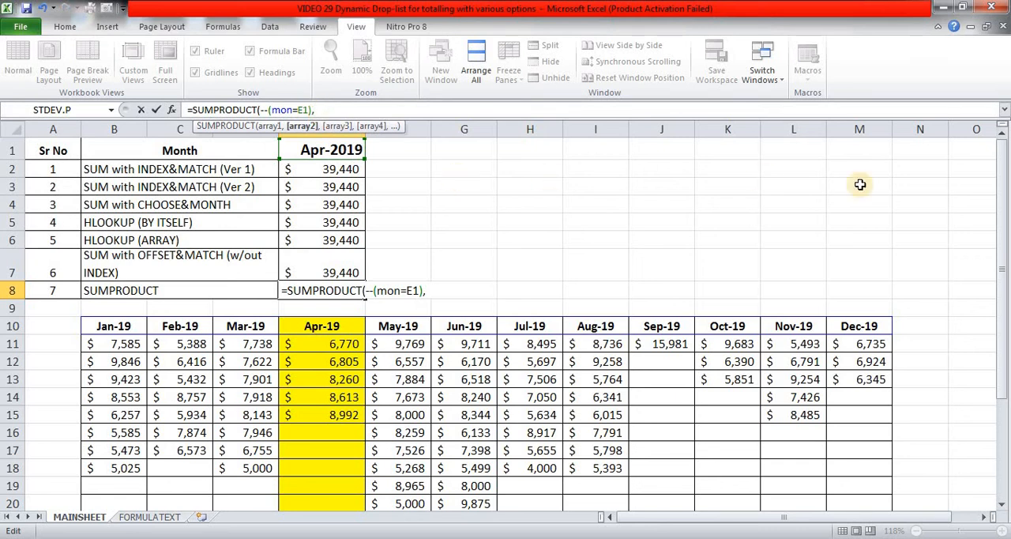
{"action": "left_click_drag", "start_coordinate": [1003, 177], "coordinate": [1007, 278]}
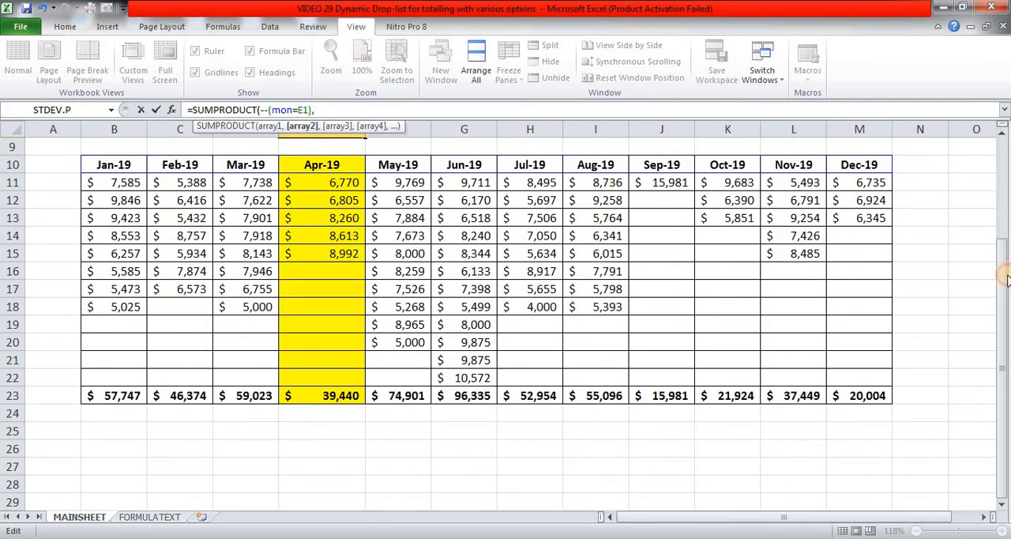
{"action": "left_click", "coordinate": [97, 400]}
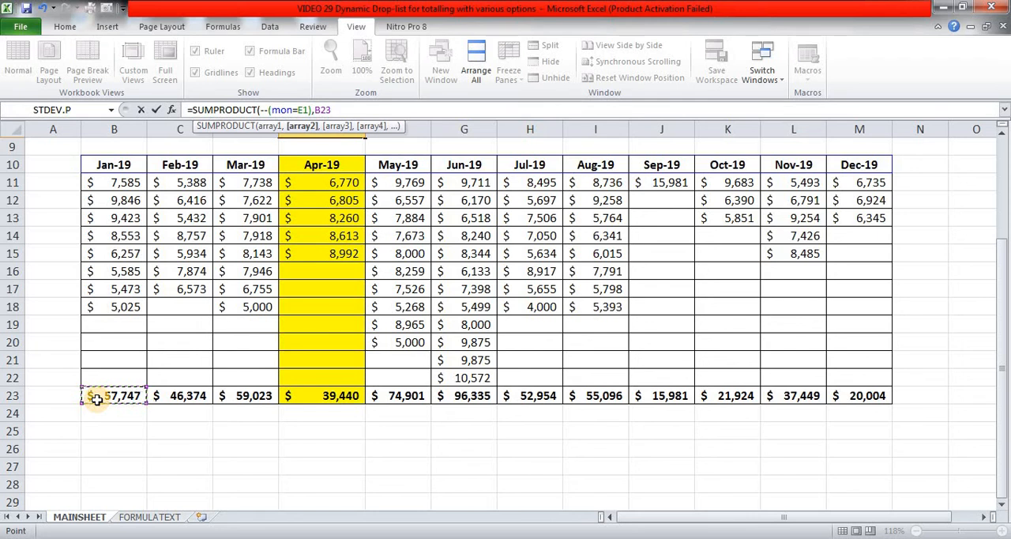
{"action": "key", "text": "ctrl+shift+Right"}
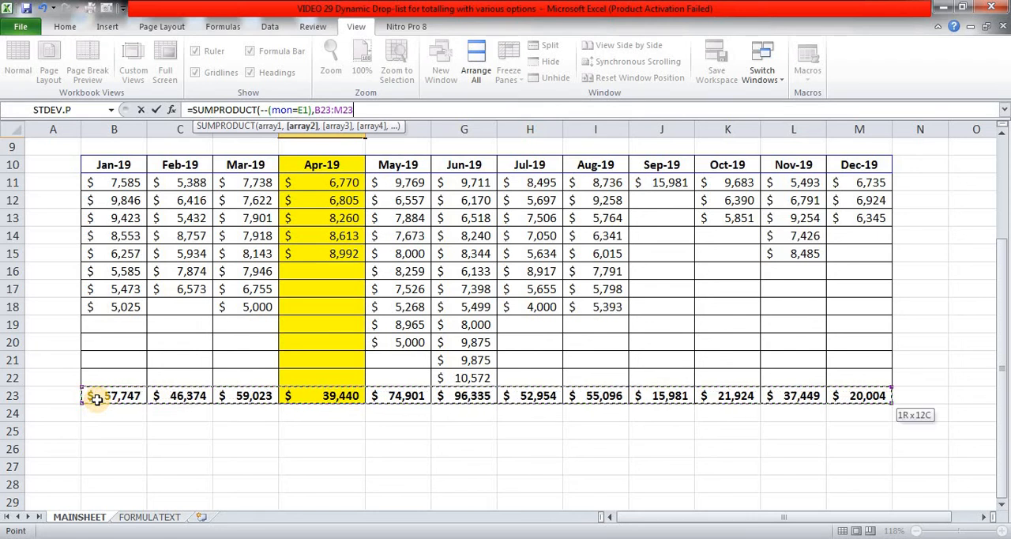
{"action": "type", "text": ")"}
{"action": "key", "text": "Return"}
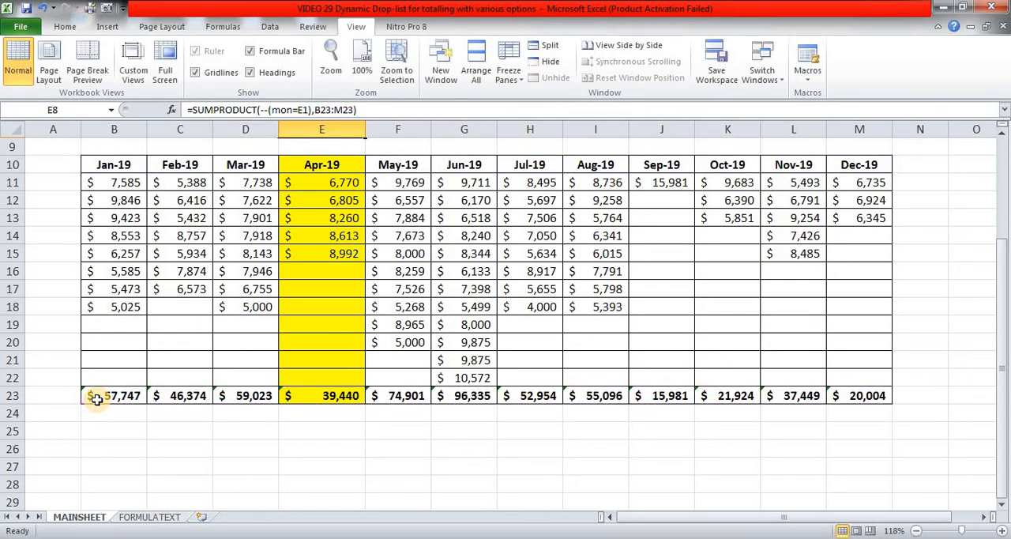
Choose Aug-19 in the E1 month drop-down and compare the method results with the August total in row 23.
{"action": "scroll", "coordinate": [96, 400], "scroll_direction": "up", "scroll_amount": 3}
{"action": "left_click", "coordinate": [402, 217]}
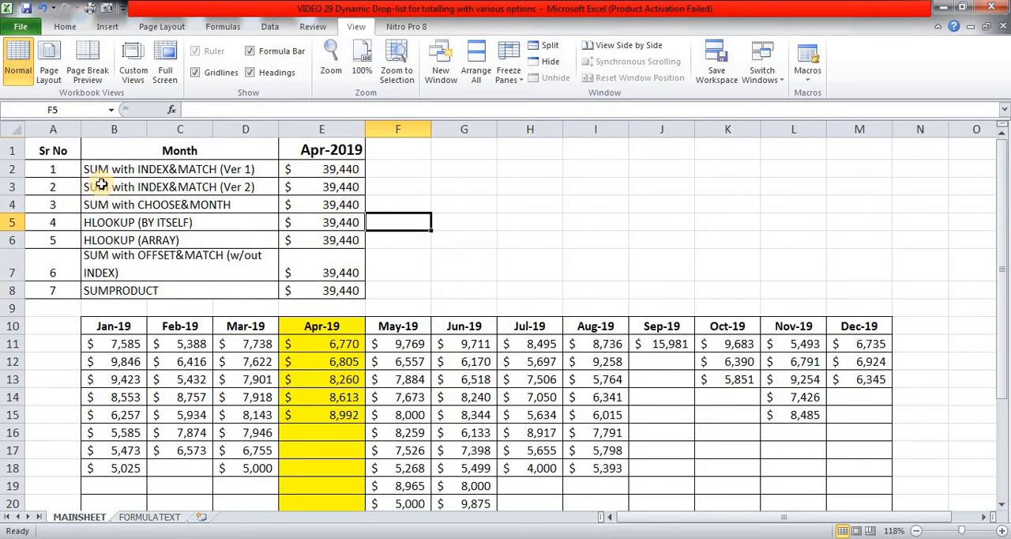
{"action": "left_click", "coordinate": [323, 150]}
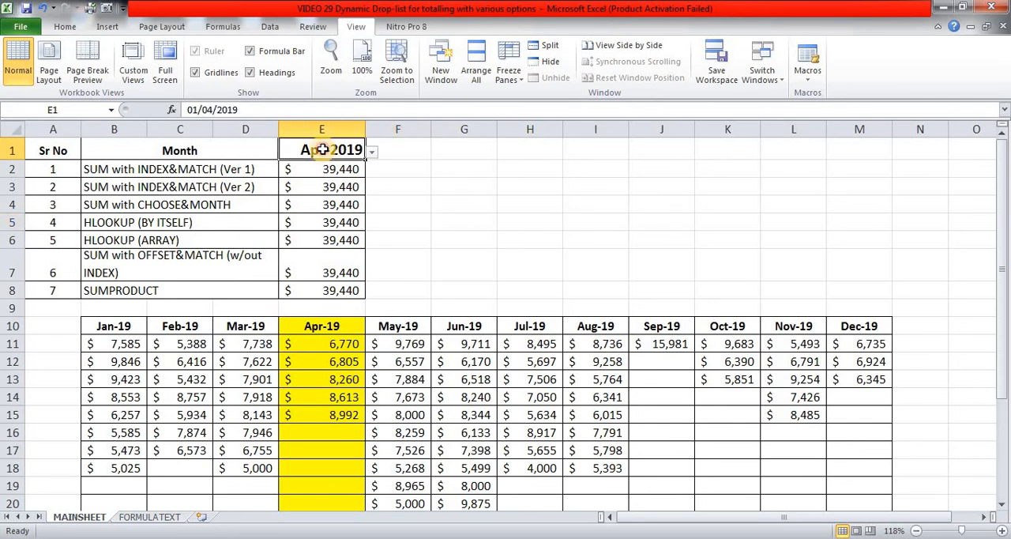
{"action": "left_click", "coordinate": [373, 156]}
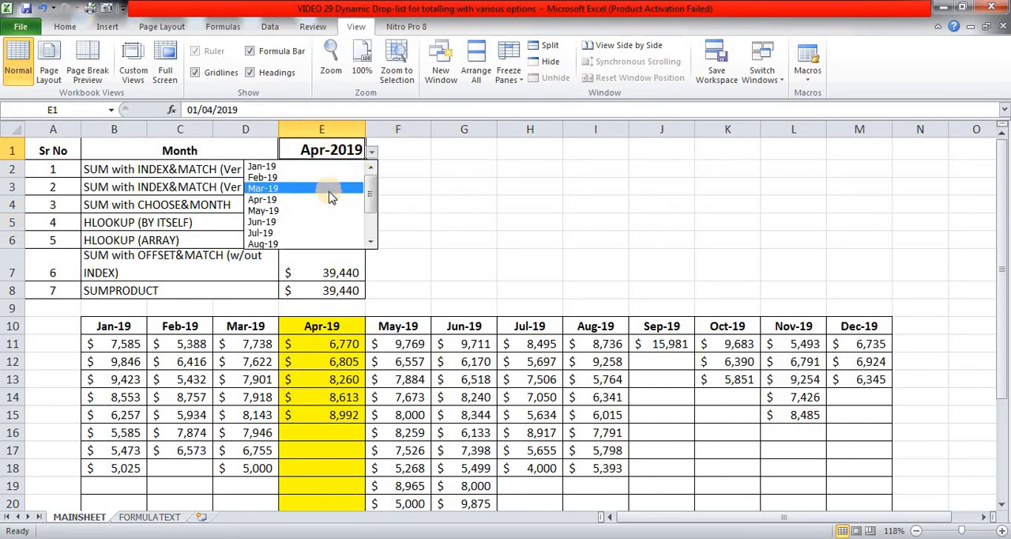
{"action": "left_click", "coordinate": [317, 243]}
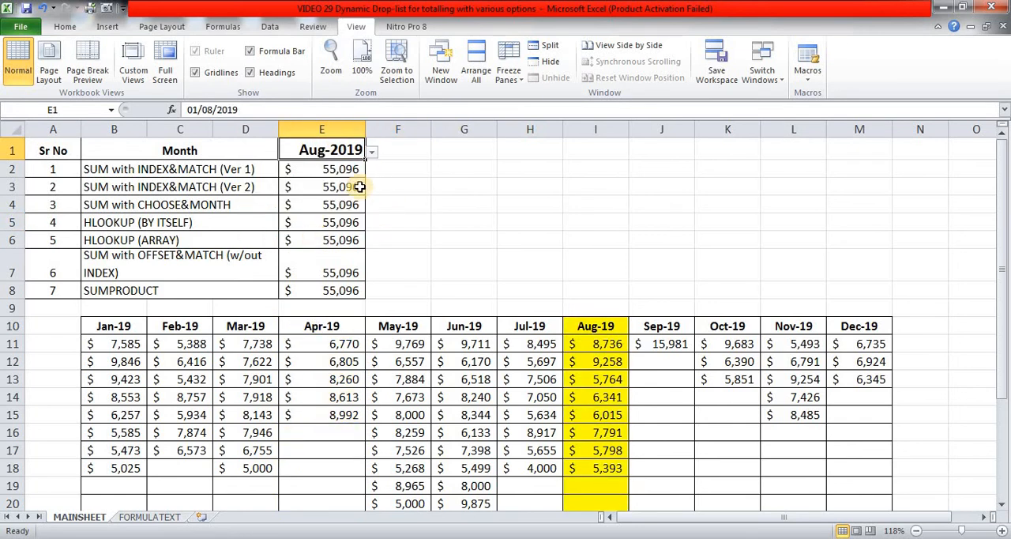
{"action": "scroll", "coordinate": [715, 269], "scroll_direction": "down", "scroll_amount": 2}
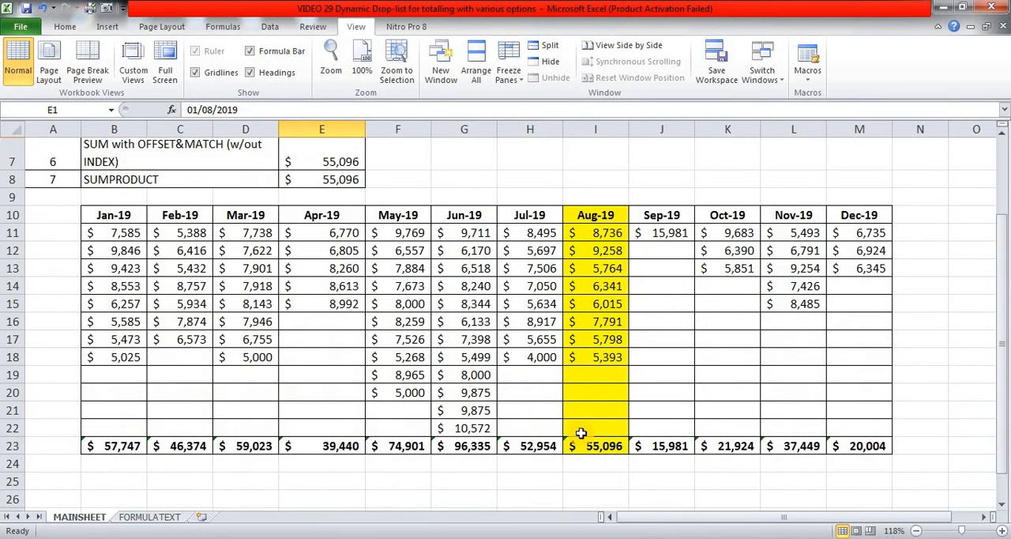
{"action": "scroll", "coordinate": [579, 432], "scroll_direction": "up", "scroll_amount": 2}
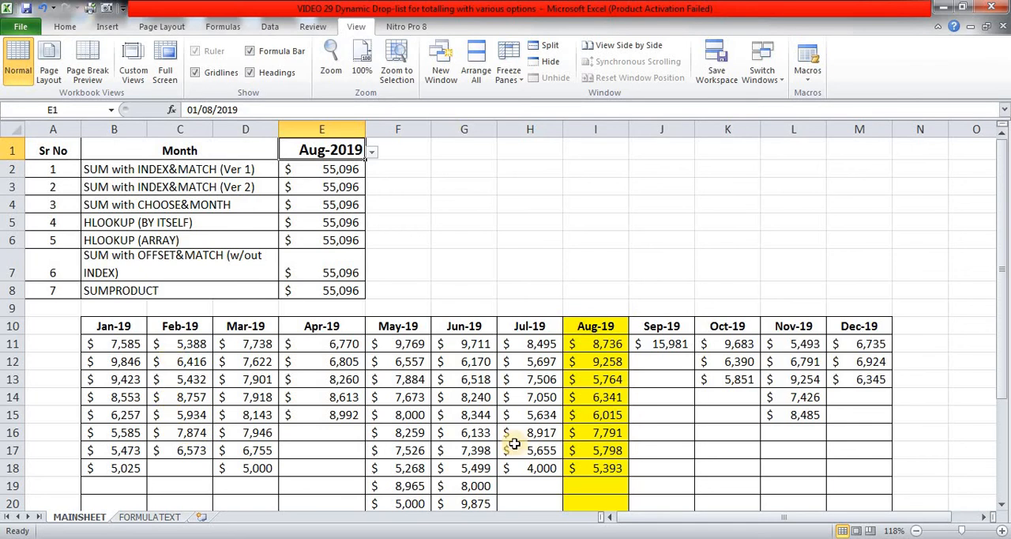
Review the formula texts of all seven methods on the FORMULATEXT sheet and return to MAINSHEET.
{"action": "left_click", "coordinate": [159, 518]}
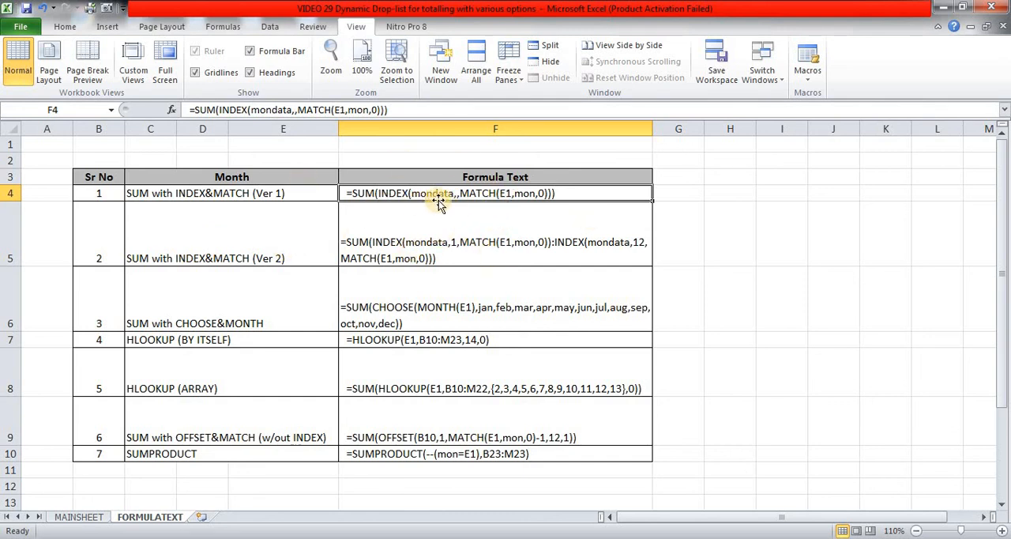
{"action": "left_click", "coordinate": [92, 519]}
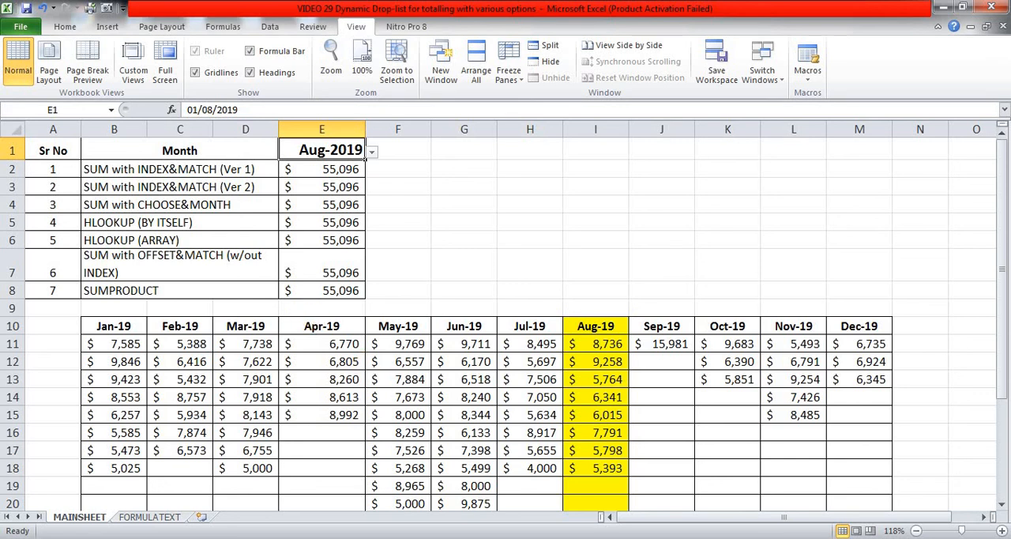
{"action": "left_click", "coordinate": [912, 537]}
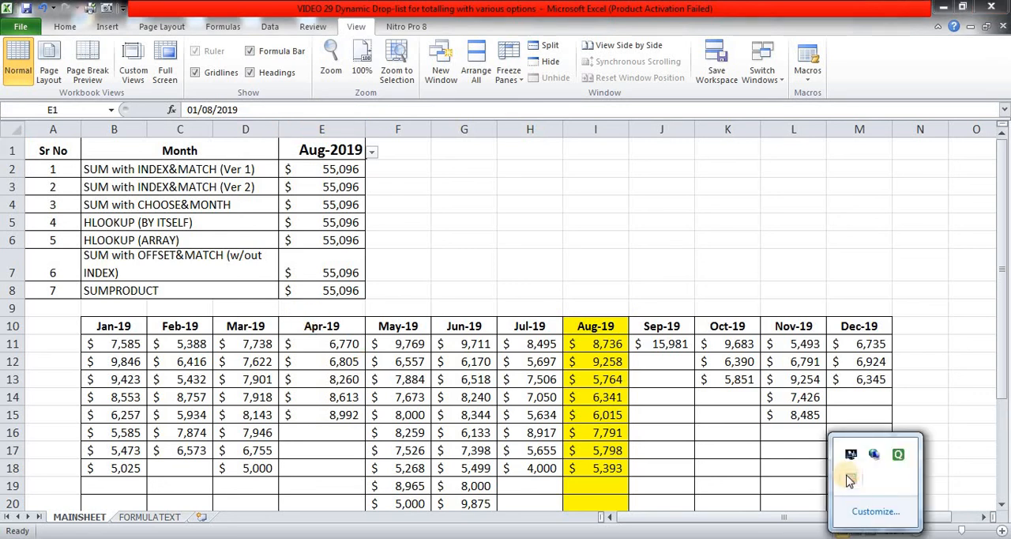